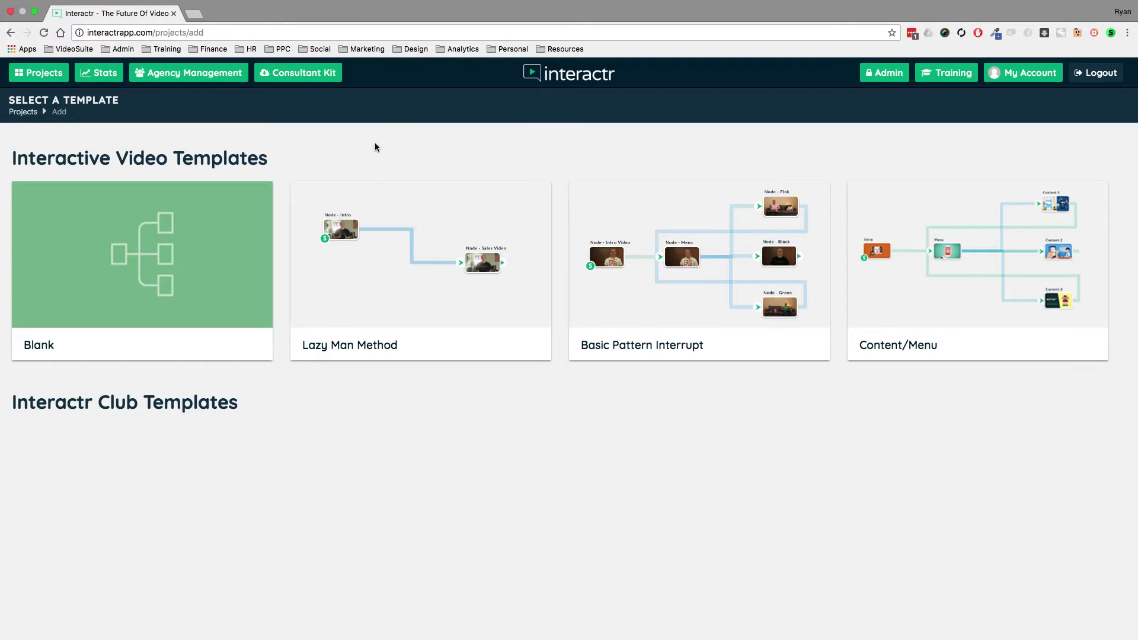
Create a new project named "Demo test" from the Basic Pattern Interrupt template
mouse_move(435, 249)
mouse_move(703, 243)
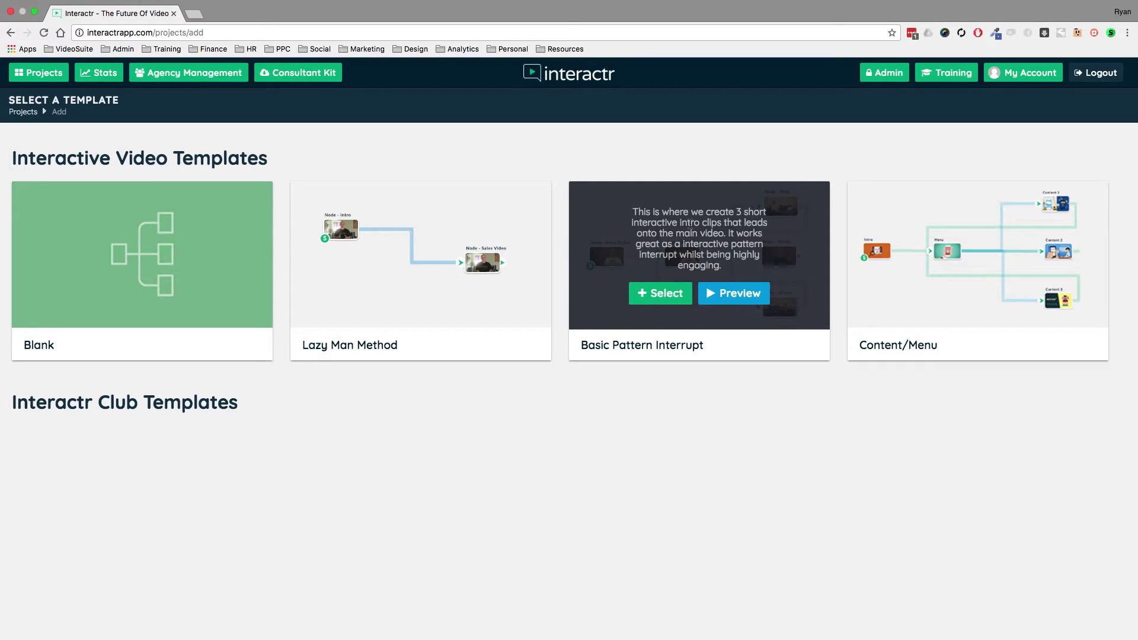
left_click(662, 295)
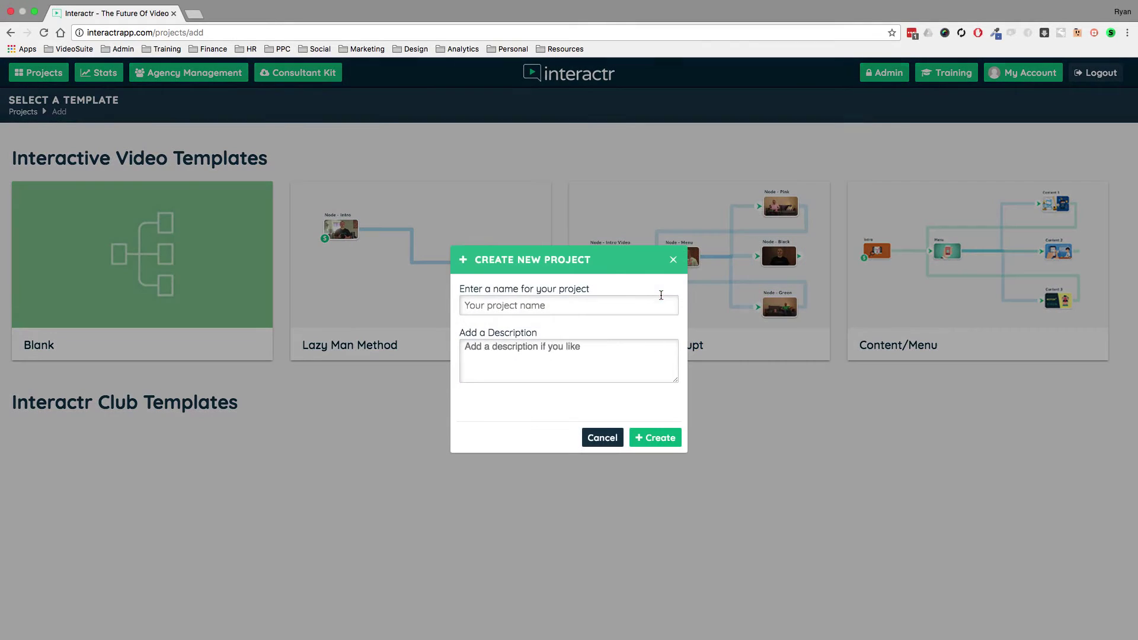
left_click(633, 303)
type("Demo test")
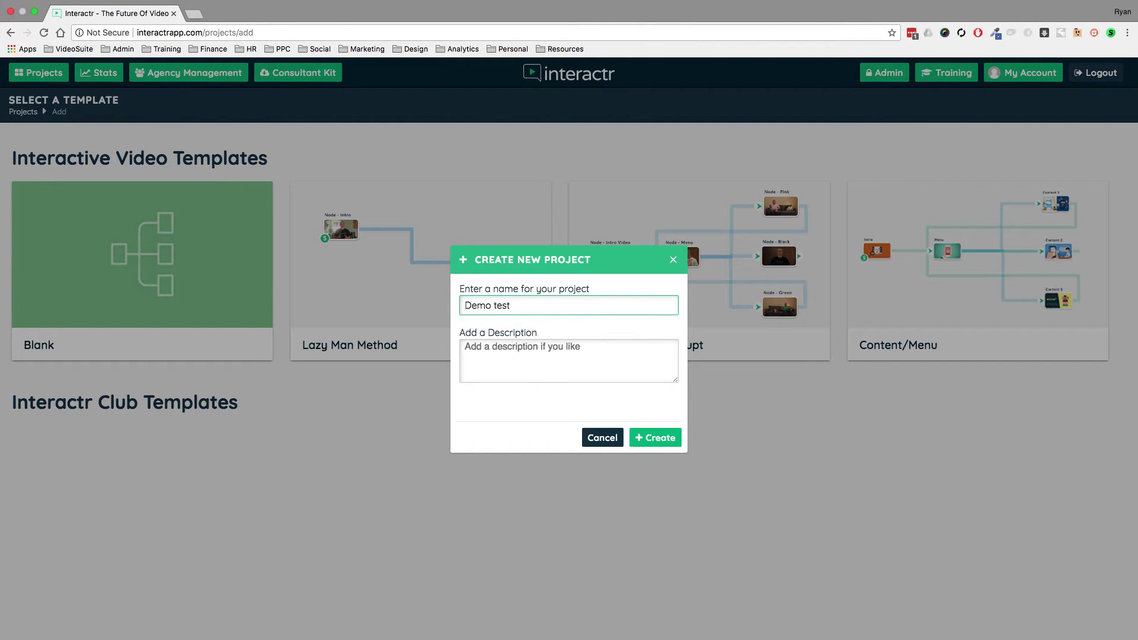
left_click(677, 437)
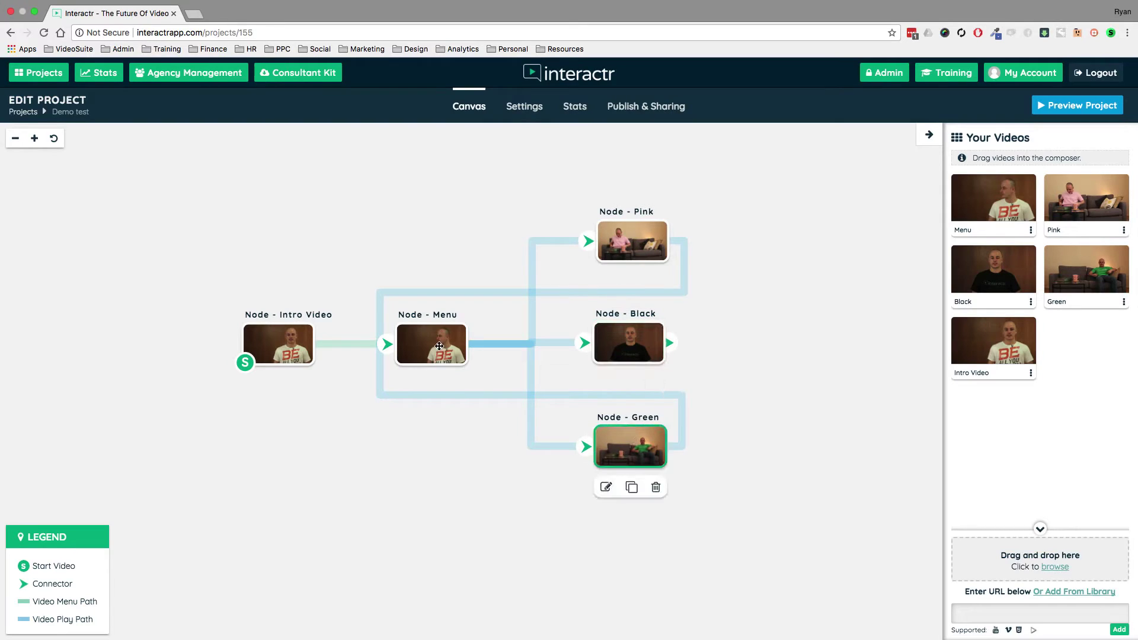
left_click(1030, 375)
left_click(663, 434)
left_click(640, 382)
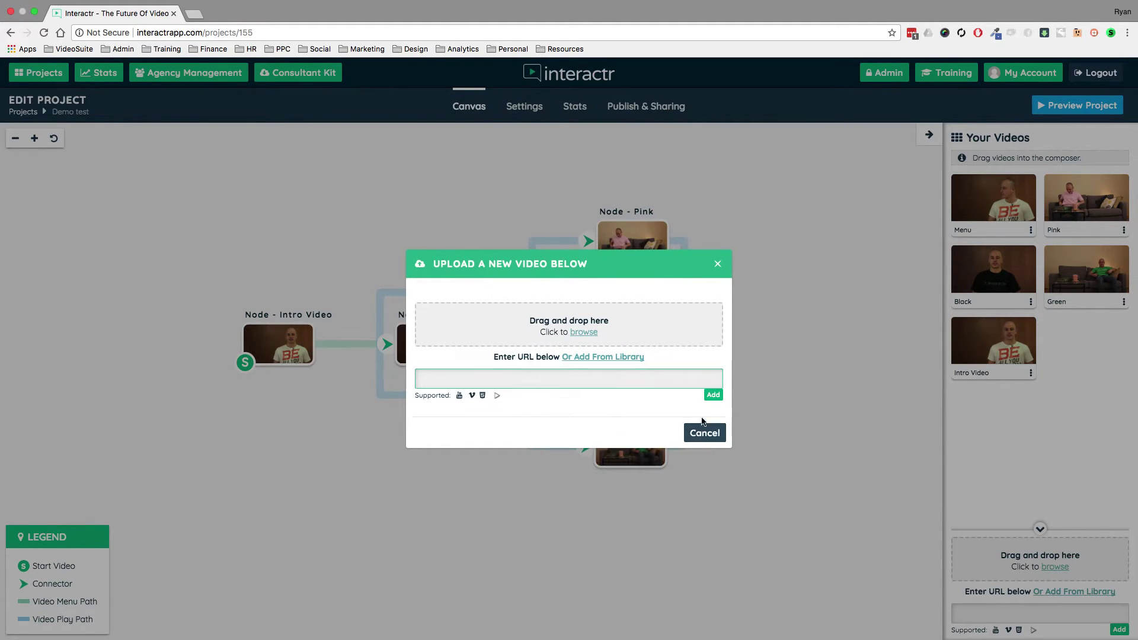
left_click(700, 438)
left_click(718, 264)
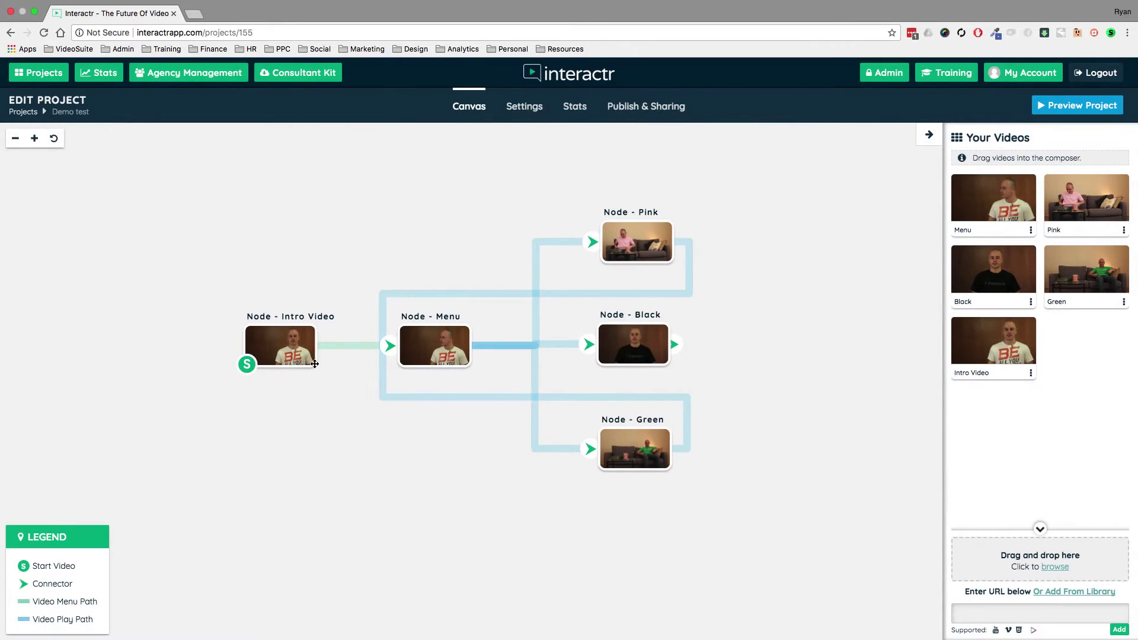
left_click_drag(406, 215, 395, 217)
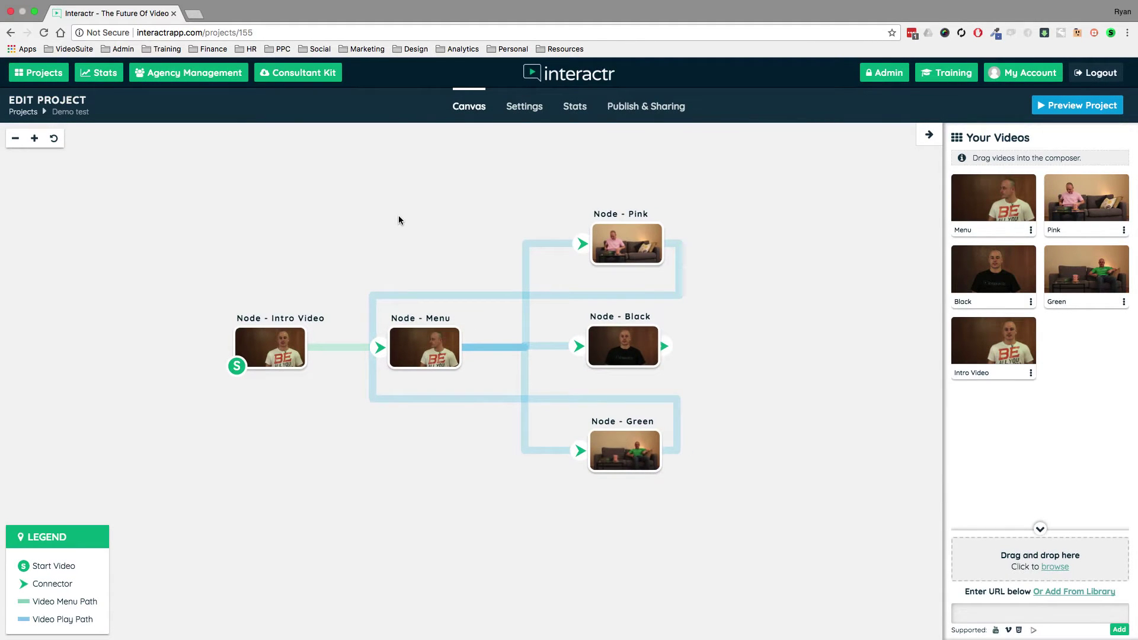
Return to the project list and open the FE VSL interactr project for editing
left_click(39, 72)
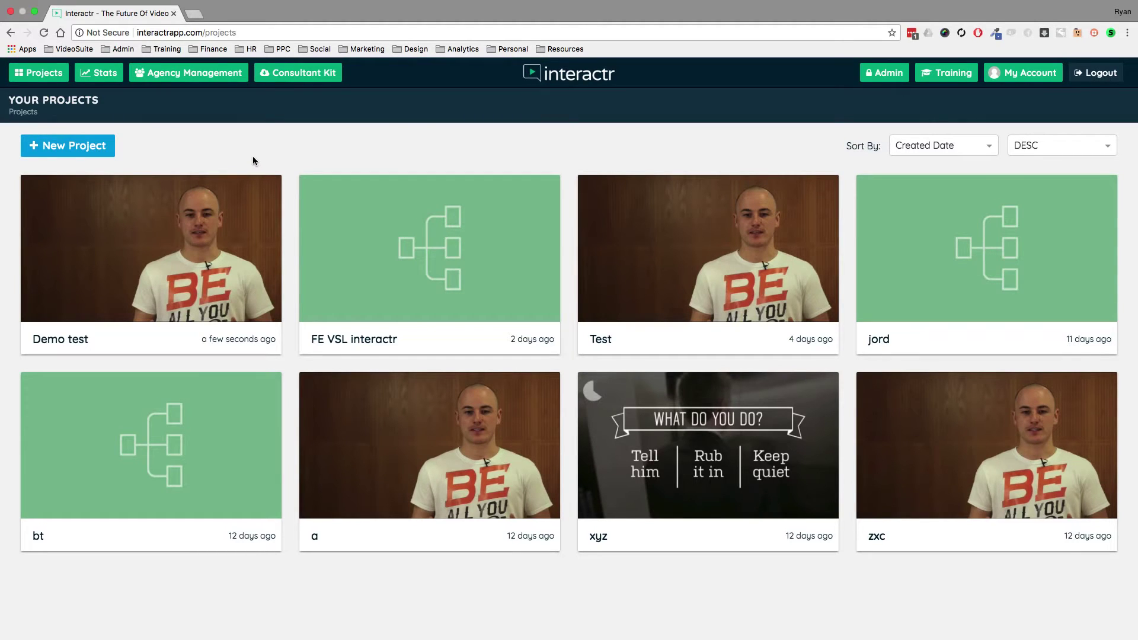
mouse_move(352, 248)
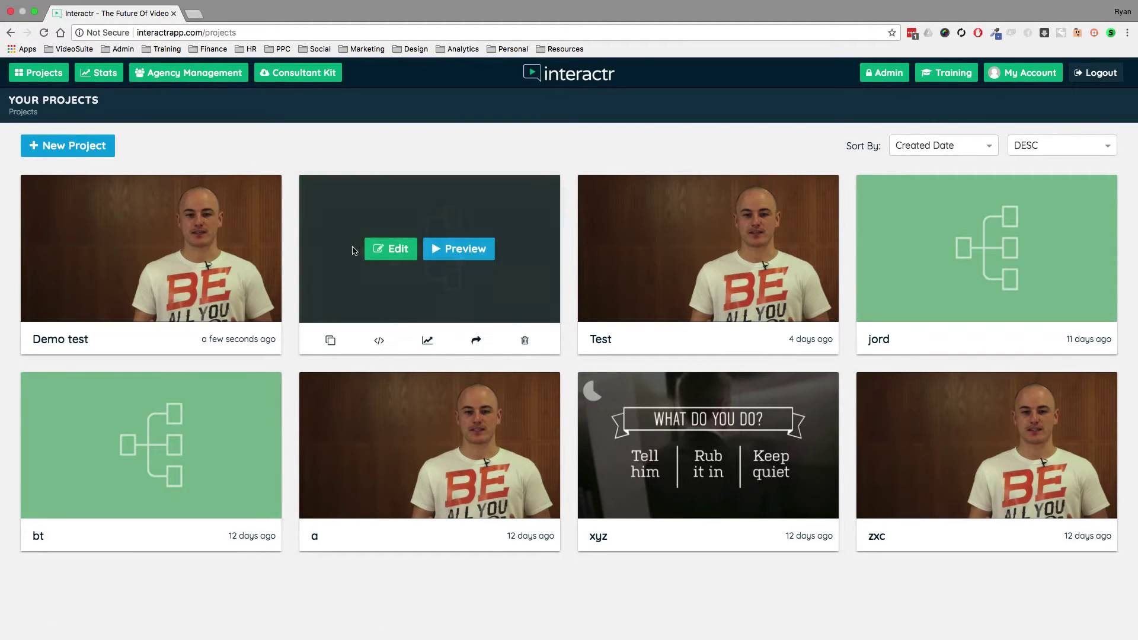
left_click(396, 250)
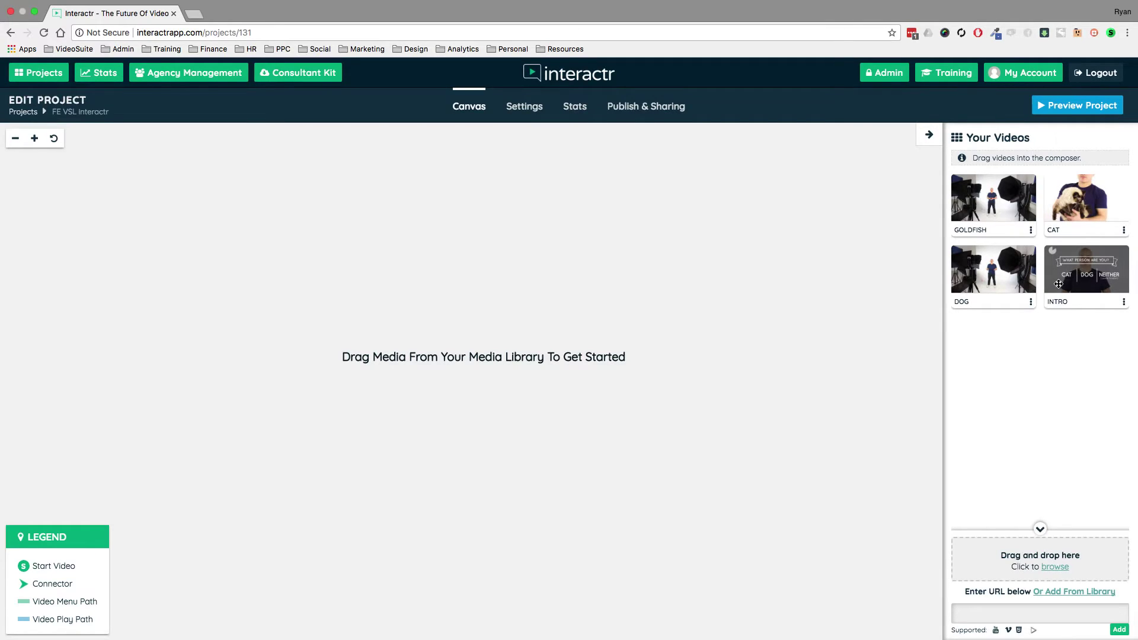
Go to youtube.com in a new browser tab, open the "15ft Great White Shark hit by a boat engine" video and pause it
left_click(195, 13)
type("youtube.com")
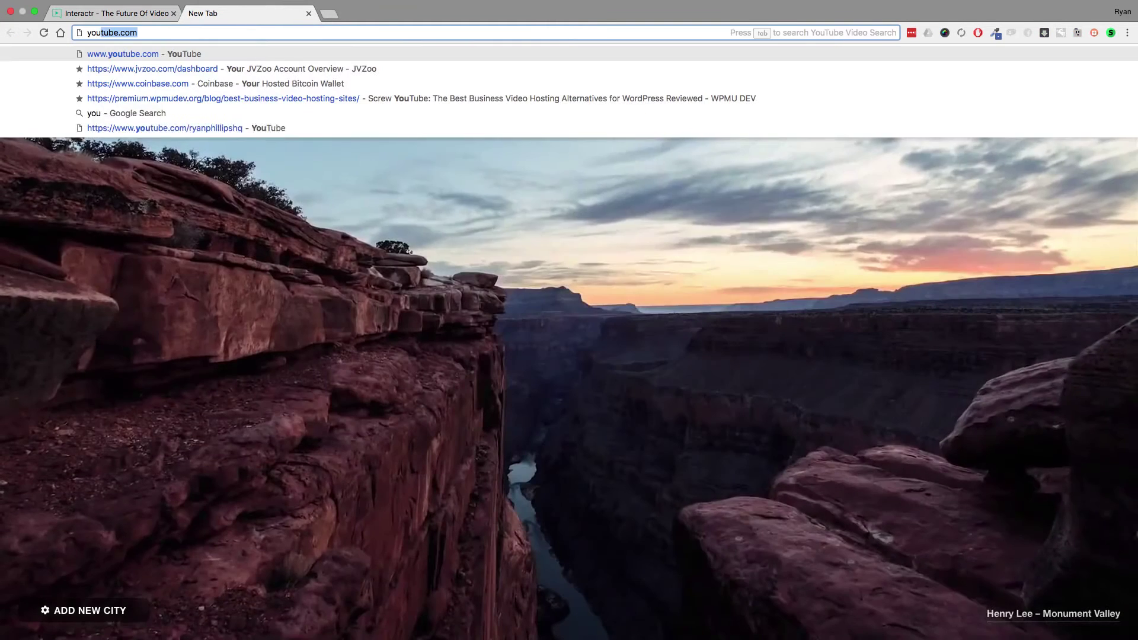
key("Return")
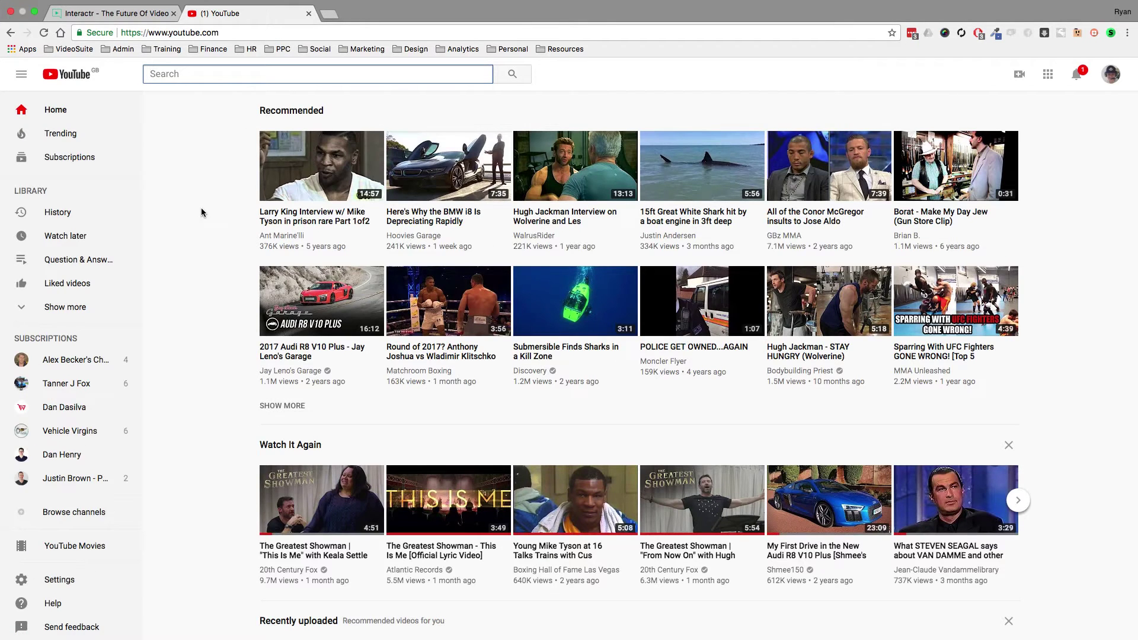
left_click(705, 169)
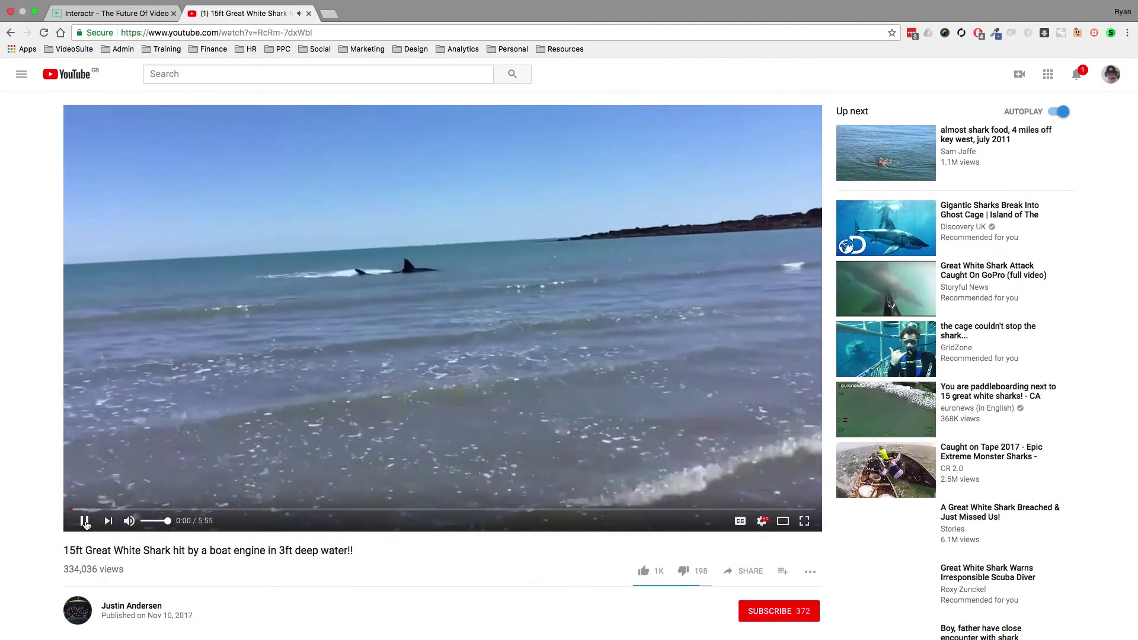
left_click(249, 196)
Copy the YouTube video's URL, close its tab, and add the video to the Interactr project's library by that URL
left_click(306, 33)
right_click(307, 33)
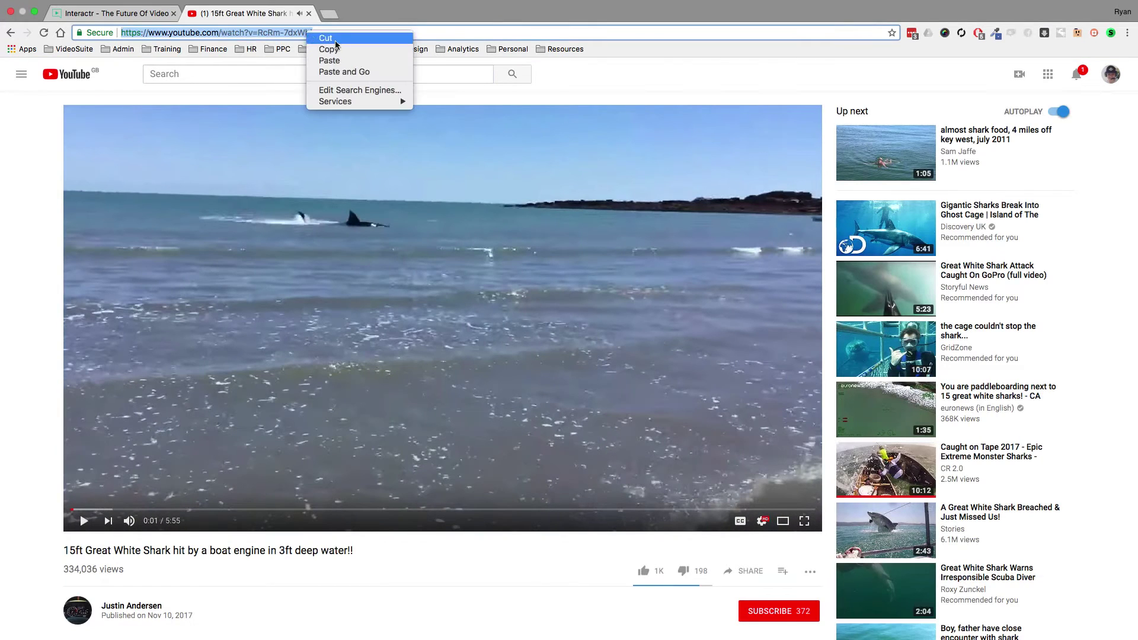
left_click(328, 49)
left_click(308, 13)
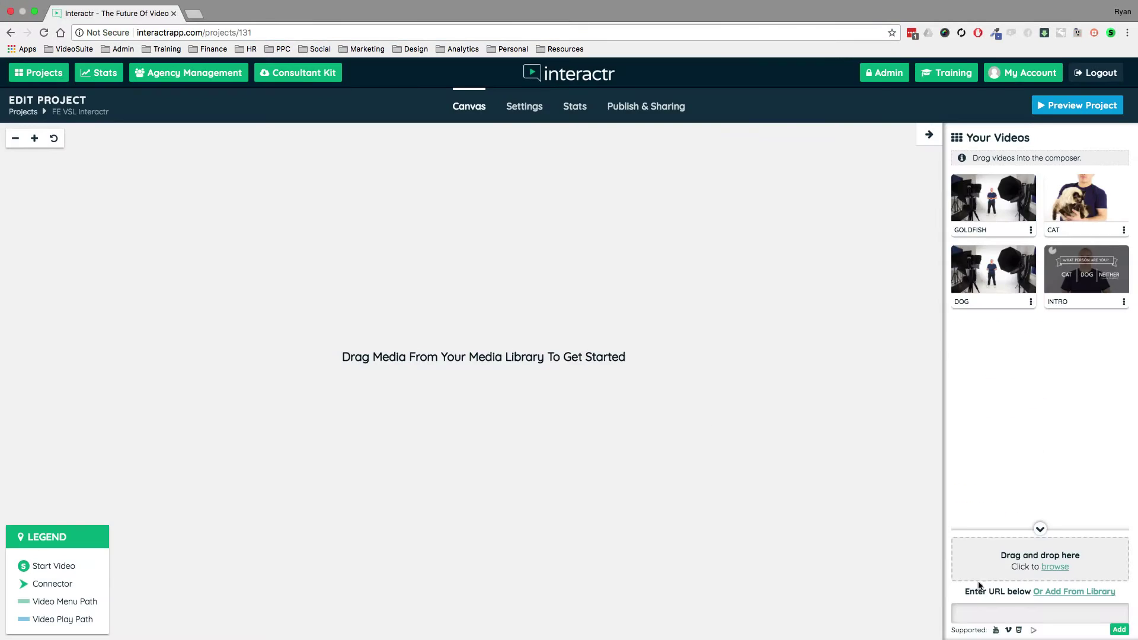
right_click(997, 613)
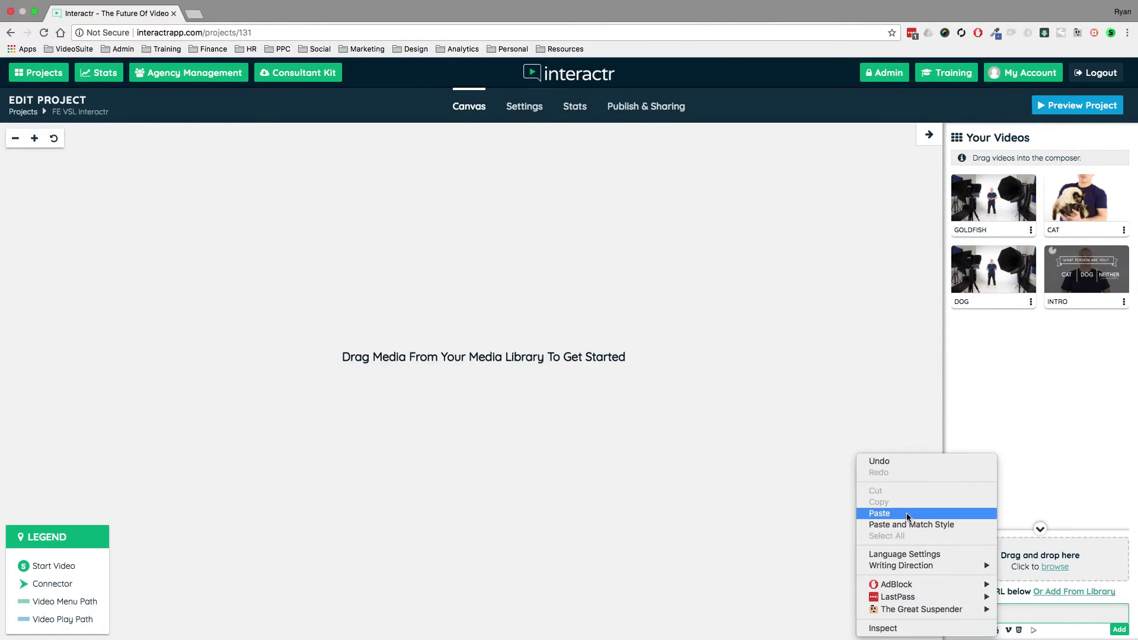
left_click(909, 513)
left_click(1119, 629)
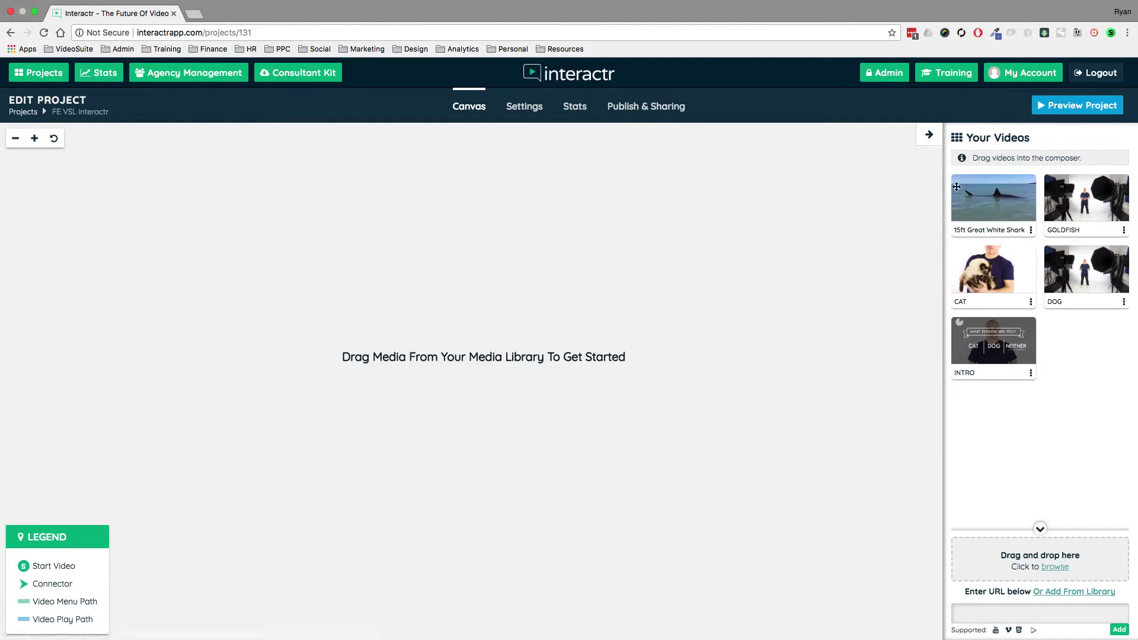
Place the 15ft Great White Shark video on the canvas and try pulling a connector out of its node
left_click_drag(995, 208, 343, 290)
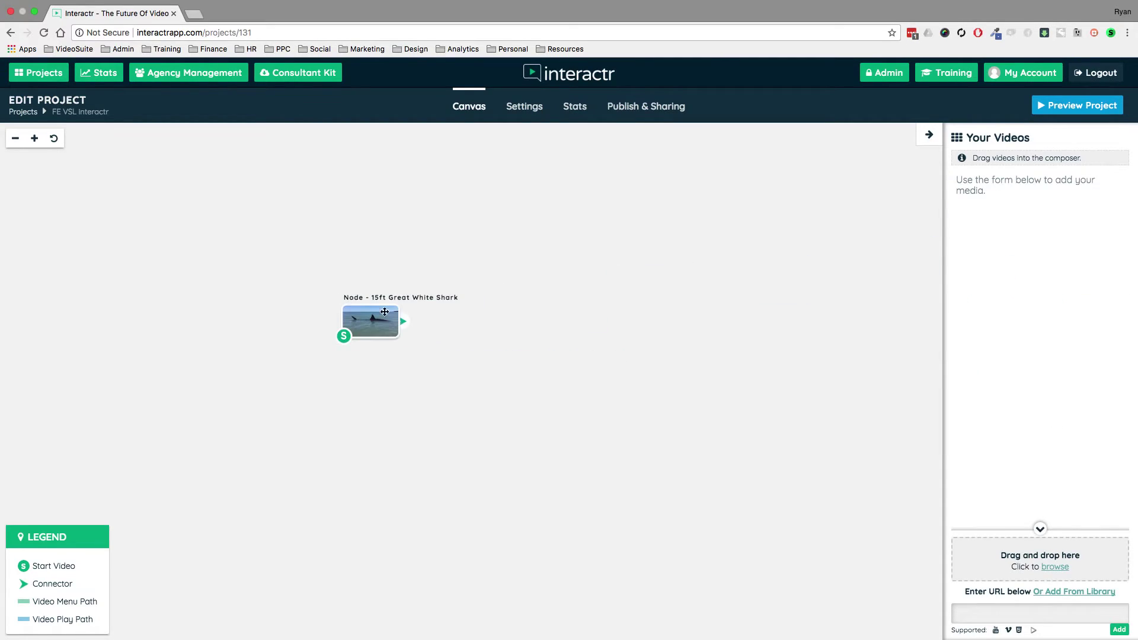
left_click_drag(403, 323, 602, 196)
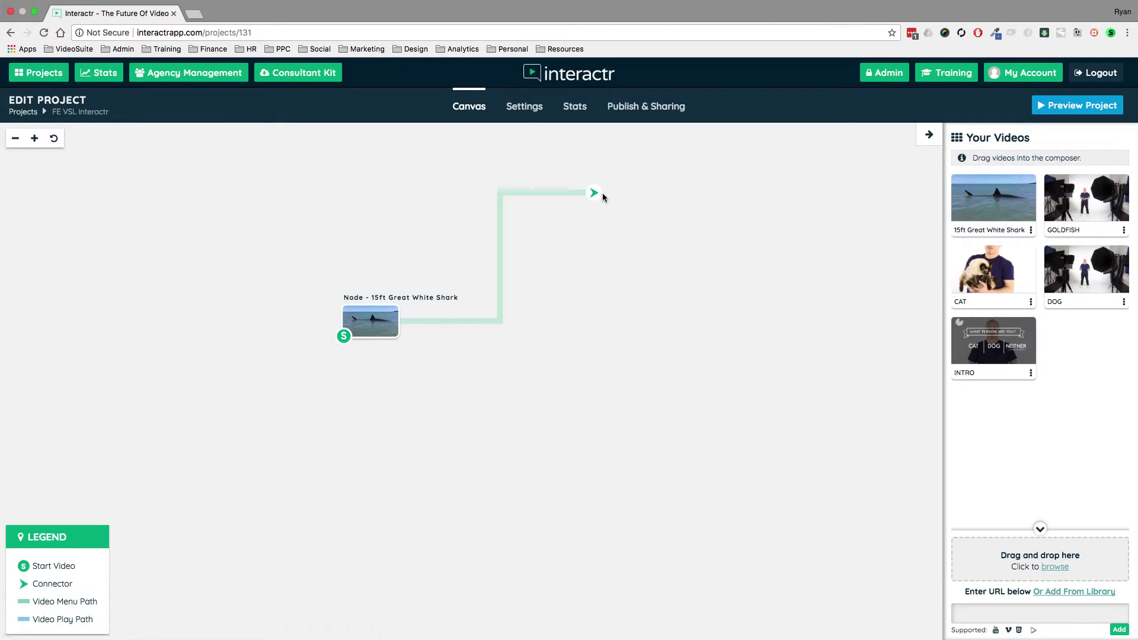
left_click_drag(602, 193, 602, 194)
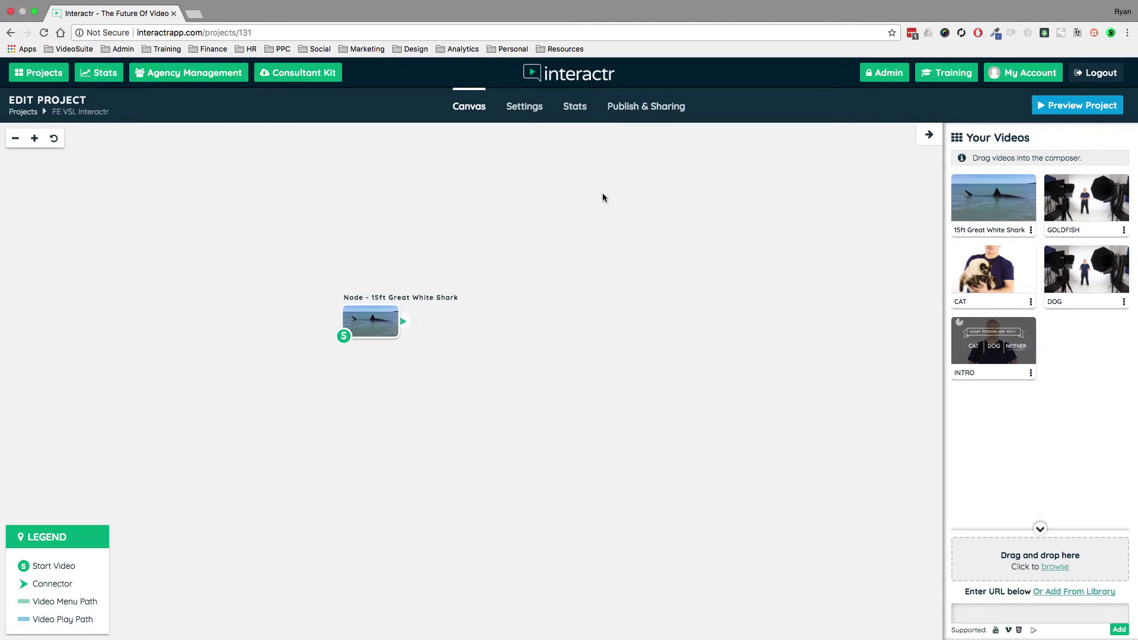
Delete the 15ft Great White Shark node from the canvas
mouse_move(387, 314)
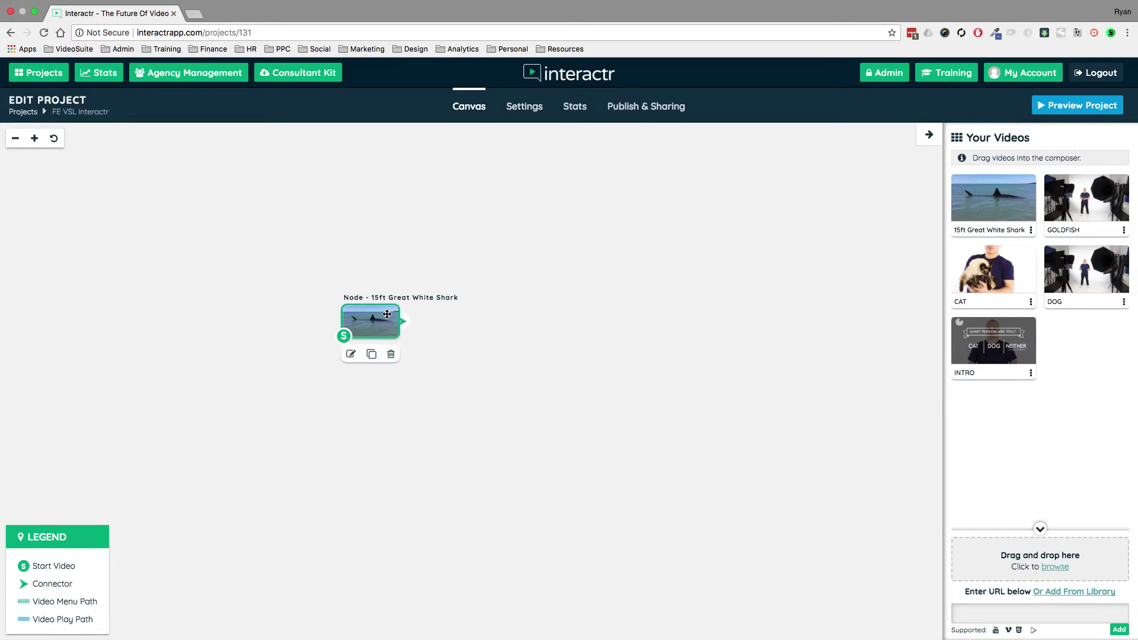
left_click(391, 354)
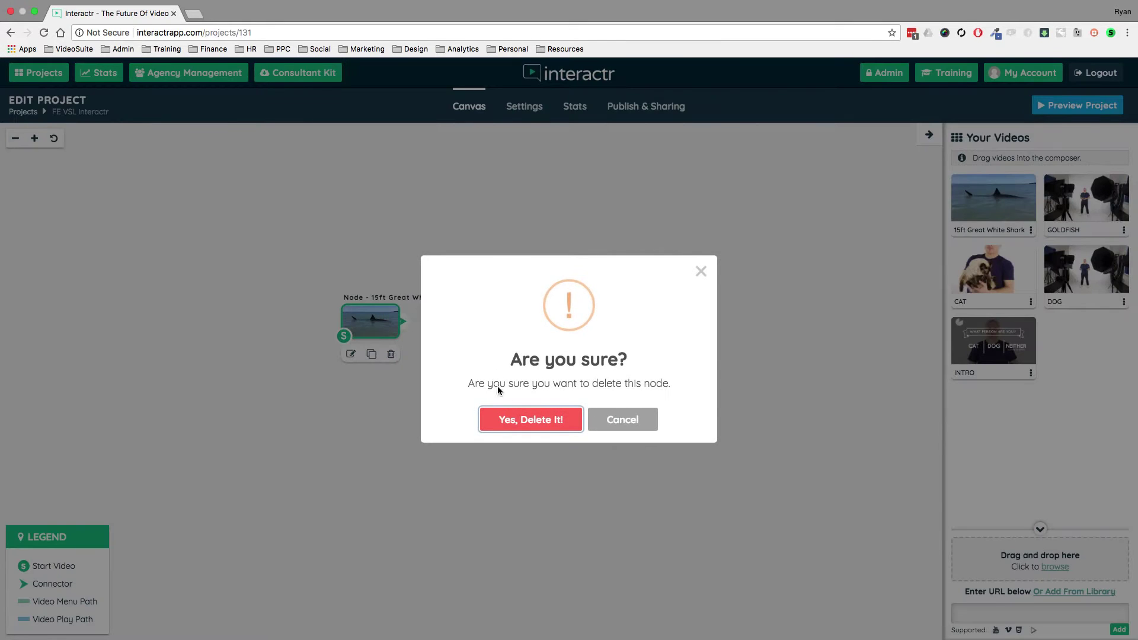
left_click(548, 422)
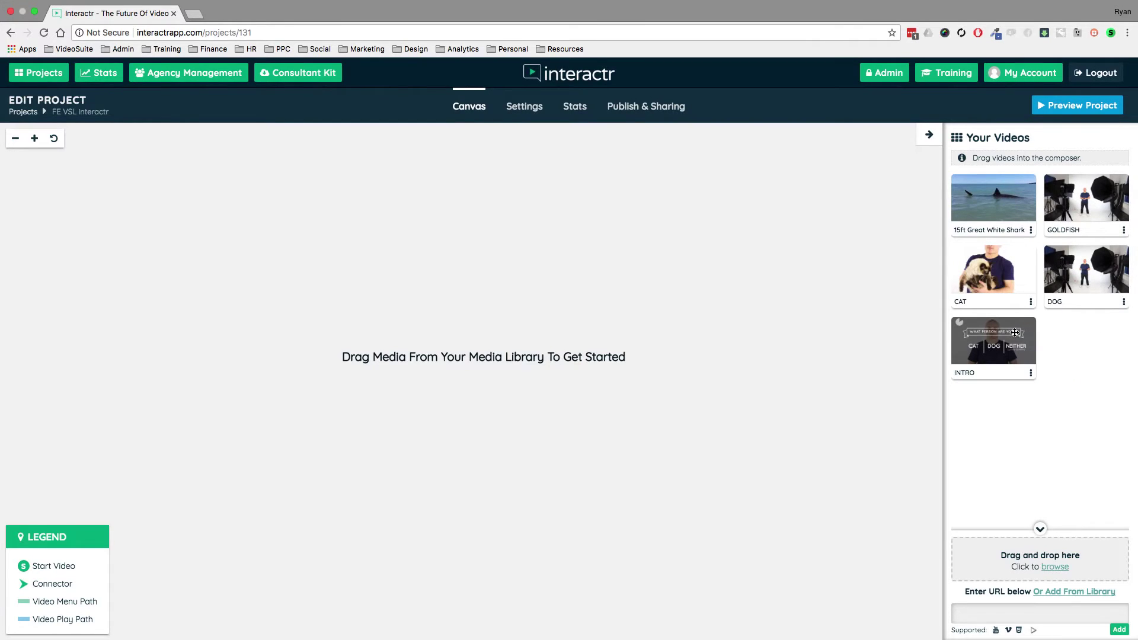
Place the INTRO video on the canvas, with the CAT, GOLDFISH and DOG videos stacked to its right
left_click_drag(1008, 341, 154, 328)
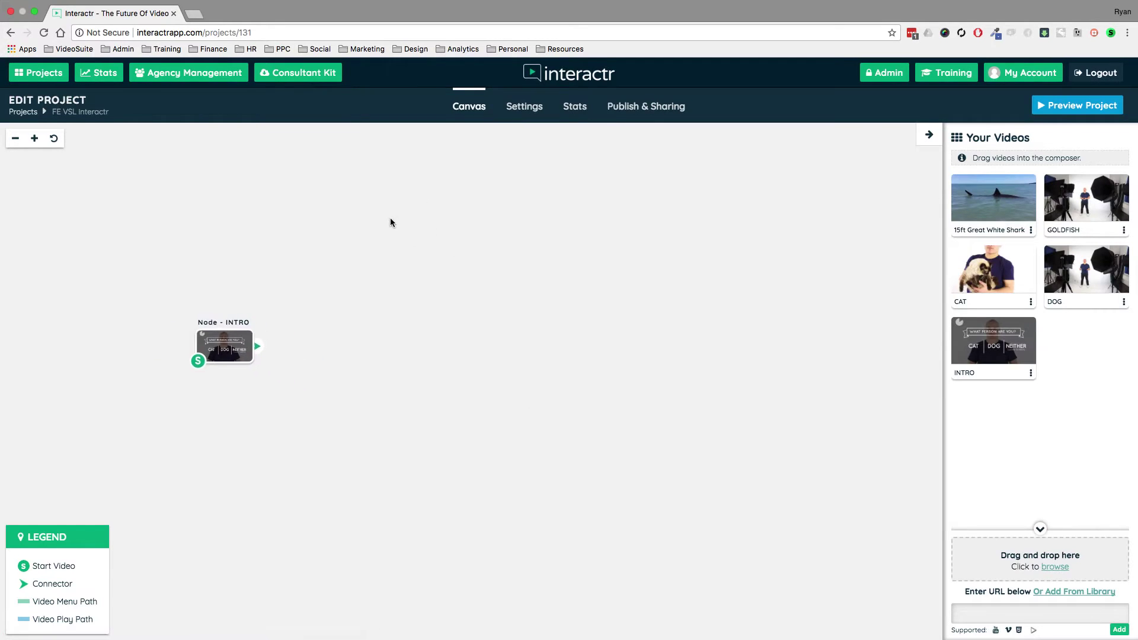
left_click_drag(1025, 262, 407, 192)
left_click_drag(1094, 202, 448, 347)
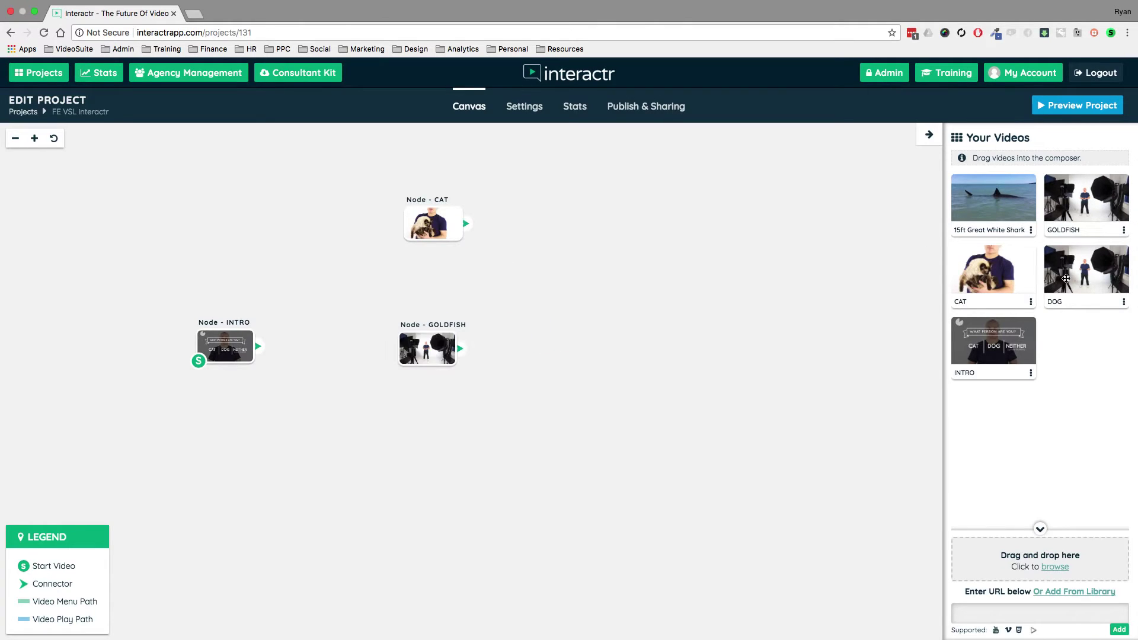
left_click_drag(1096, 273, 391, 457)
Align the CAT, GOLDFISH and DOG nodes in a vertical column and move the INTRO node farther left of them
left_click_drag(432, 225, 443, 214)
left_click_drag(421, 352, 443, 345)
left_click_drag(430, 488, 450, 482)
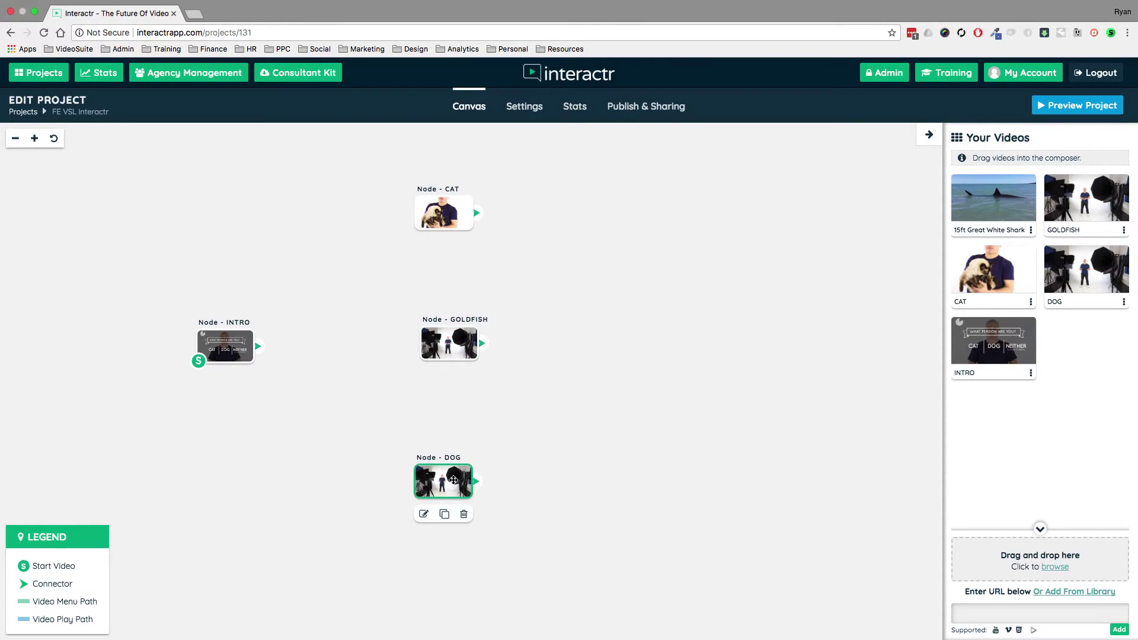
left_click_drag(230, 344, 202, 344)
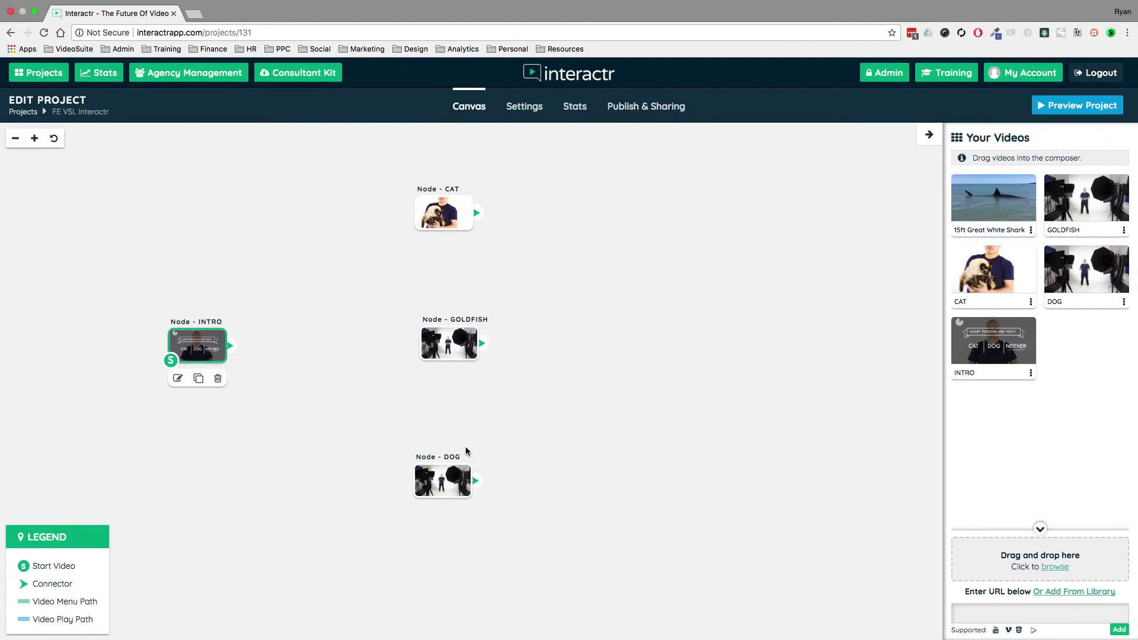
left_click_drag(459, 344, 456, 348)
left_click_drag(555, 327, 620, 333)
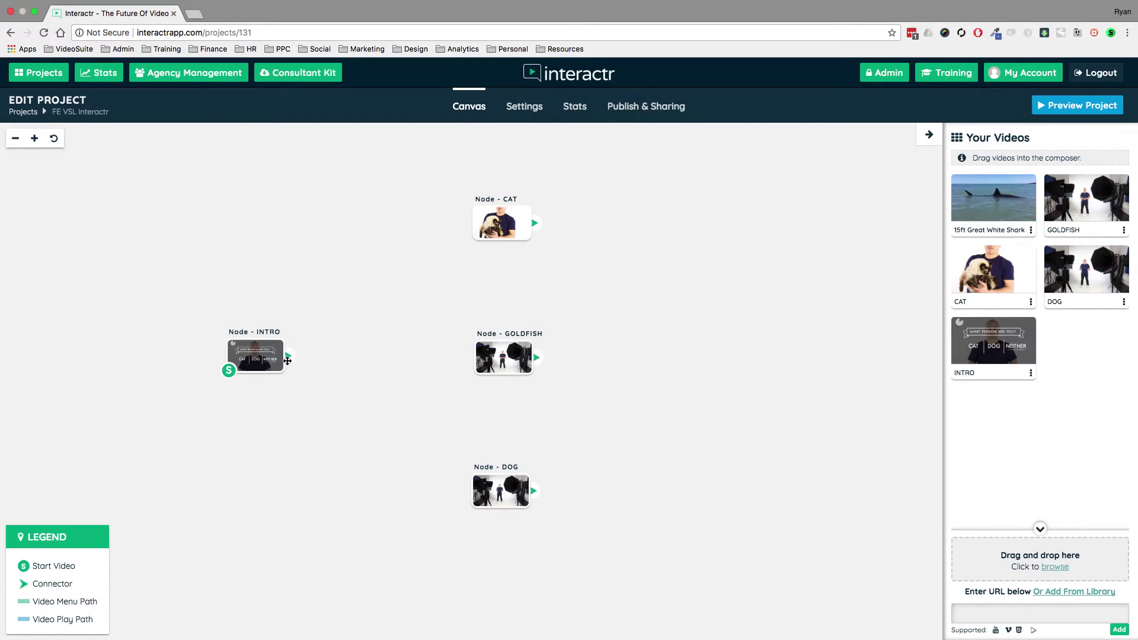
Connect INTRO to CAT and rearrange the nodes so CAT sits just right of INTRO, with GOLDFISH and DOG farther right above and below
left_click_drag(289, 356, 481, 229)
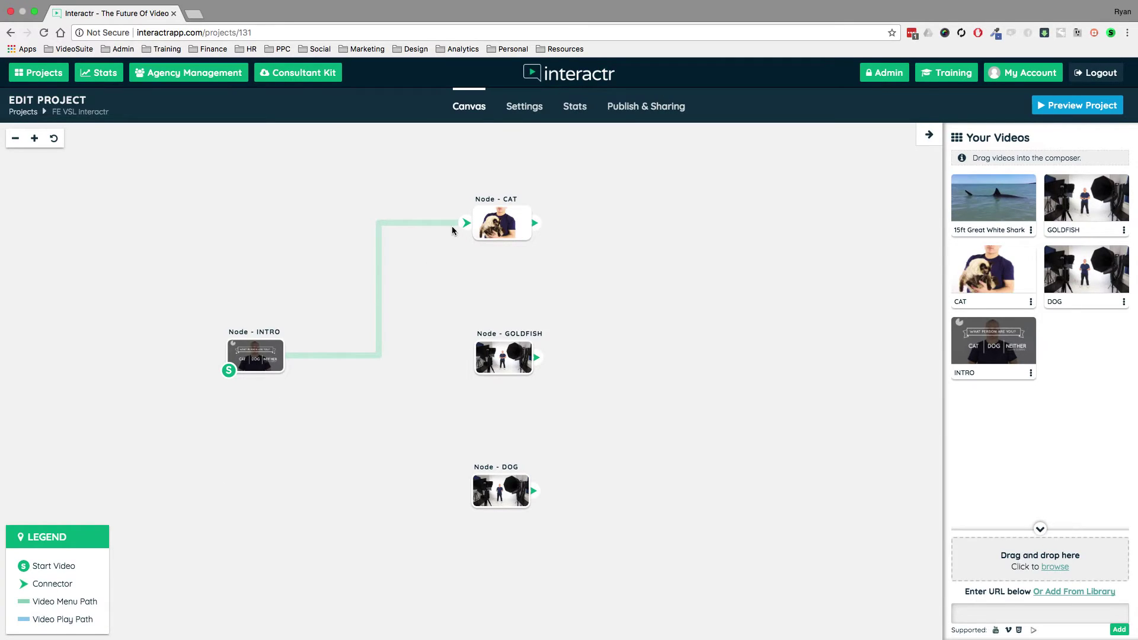
left_click_drag(506, 363, 684, 217)
left_click_drag(514, 223, 411, 343)
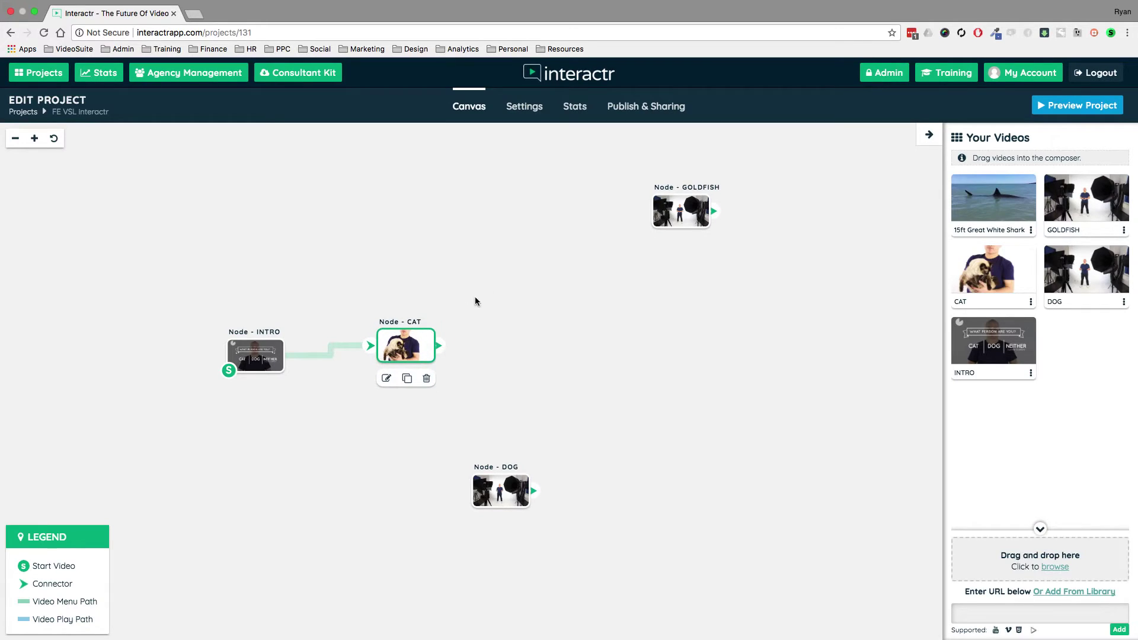
left_click_drag(674, 212, 547, 200)
left_click_drag(499, 496, 574, 458)
left_click_drag(557, 205, 564, 251)
left_click_drag(572, 461, 563, 445)
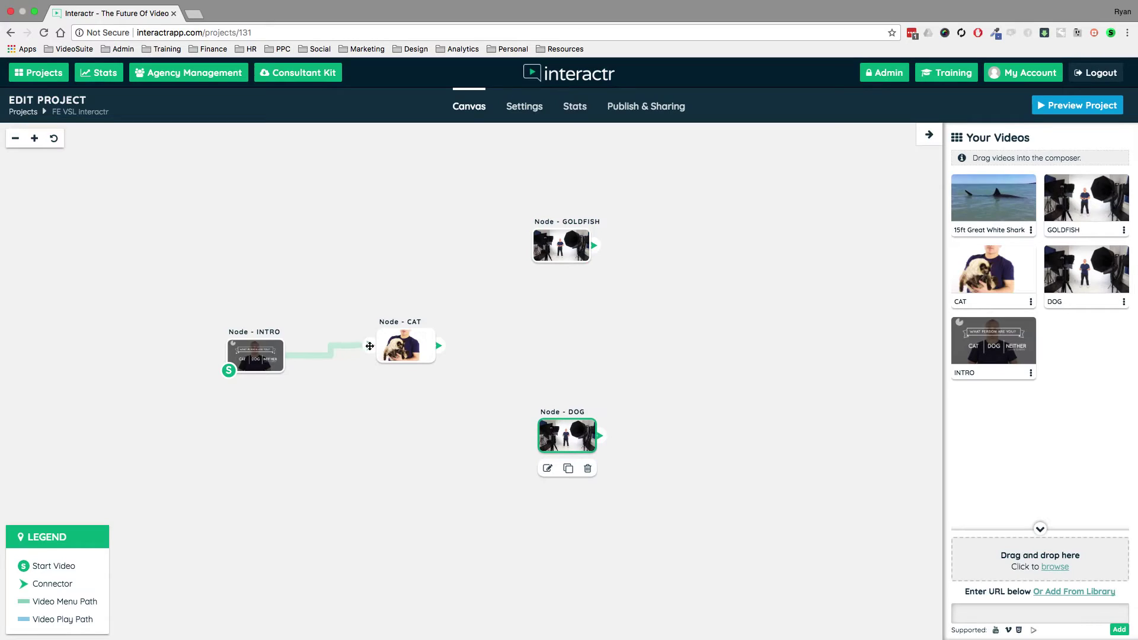
Move the CAT node slightly up and right, and delete the connector between INTRO and CAT
left_click_drag(416, 348, 447, 329)
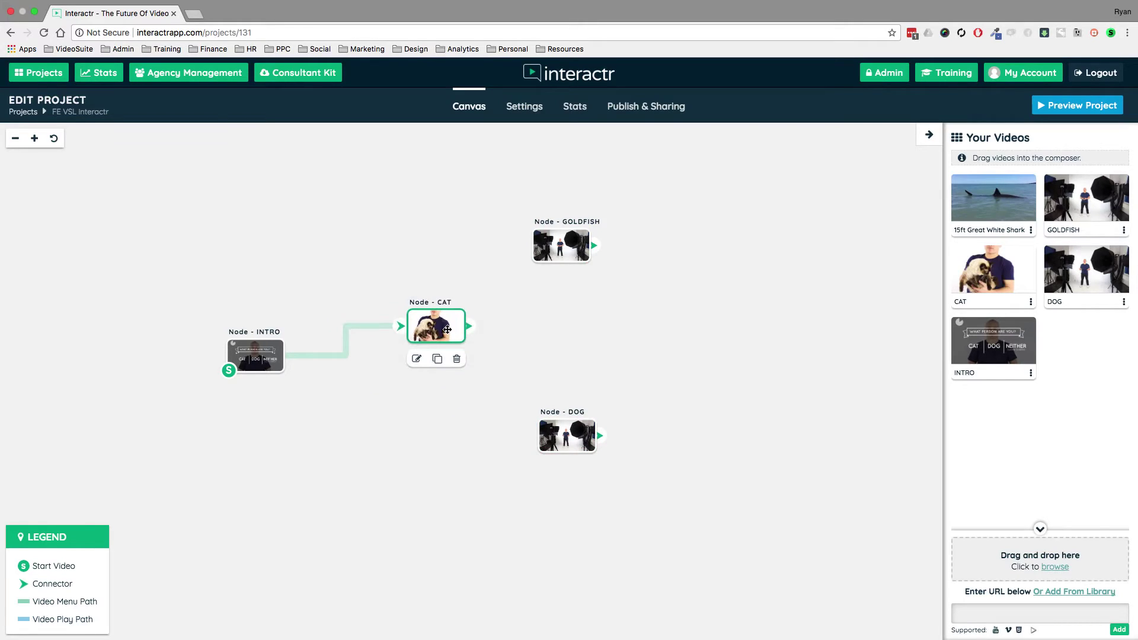
left_click(398, 326)
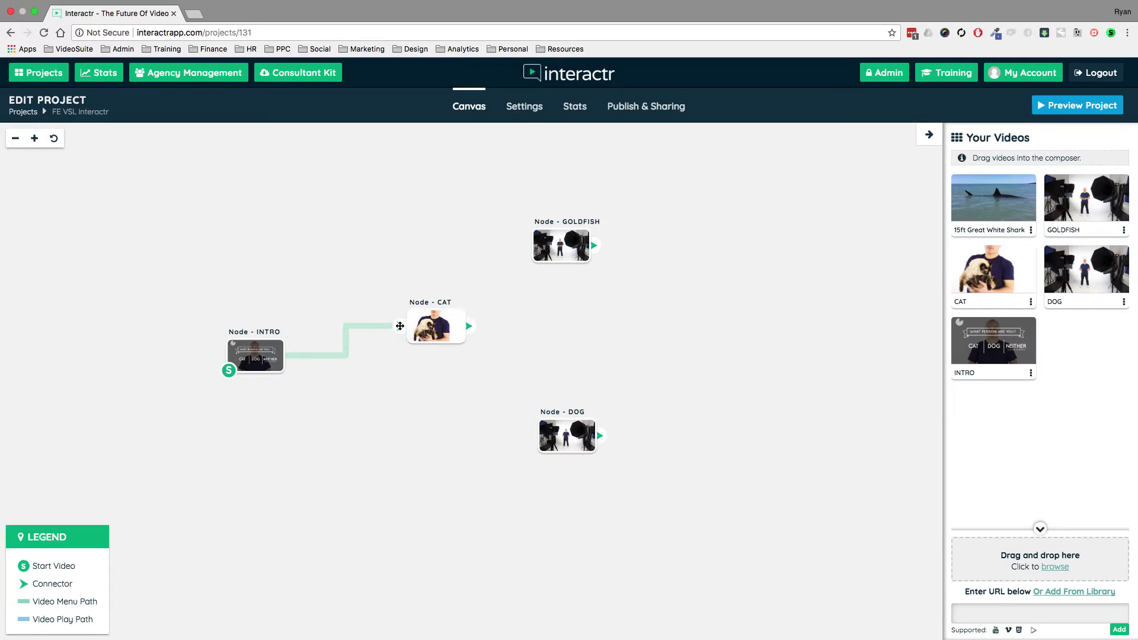
key("Delete")
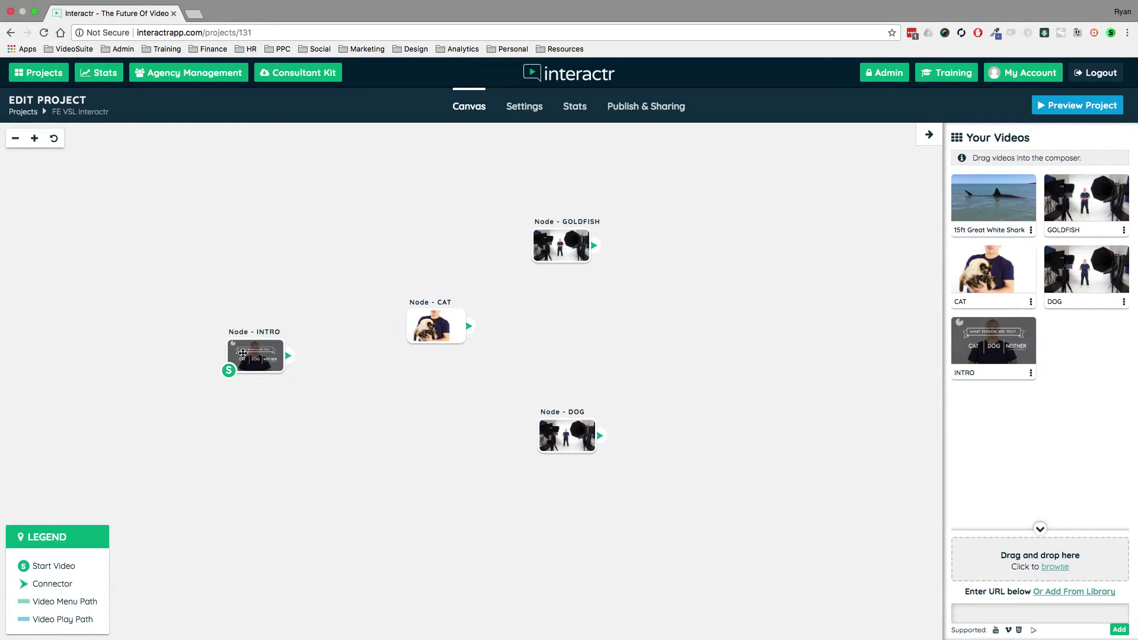
Arrange the nodes in a vertical column right of INTRO, with GOLDFISH above, CAT in the middle and DOG below
left_click_drag(550, 242, 451, 223)
left_click_drag(432, 319, 457, 333)
left_click_drag(583, 460, 467, 460)
left_click_drag(473, 347, 477, 348)
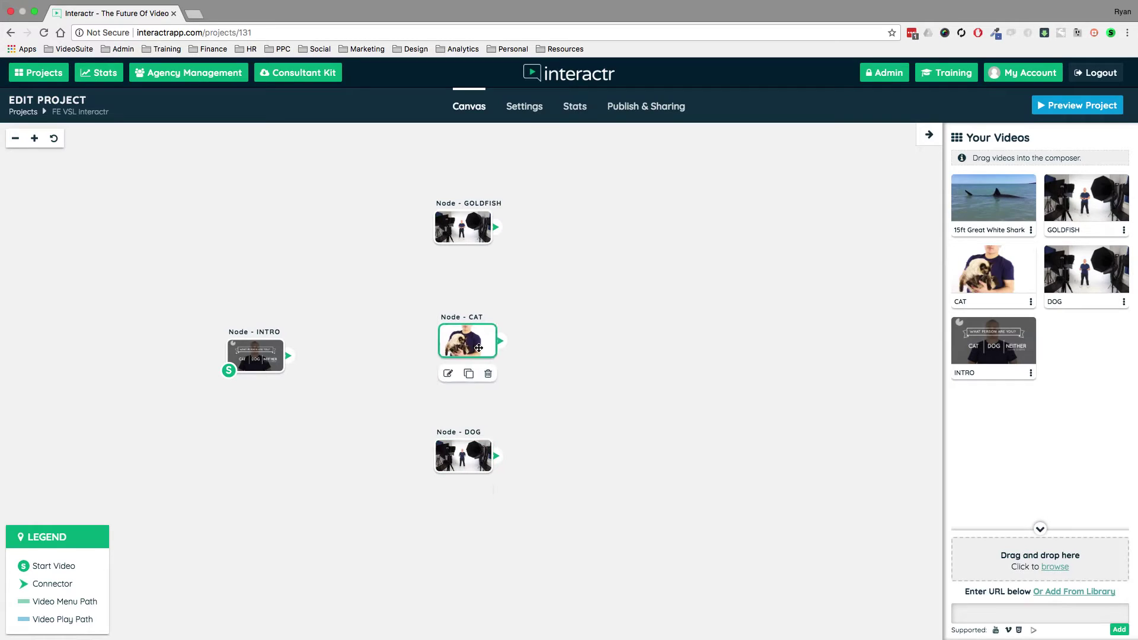
Nudge the GOLDFISH node slightly up and right, and the CAT node slightly down and left, within the column
left_click_drag(460, 229, 463, 226)
left_click_drag(477, 345, 473, 345)
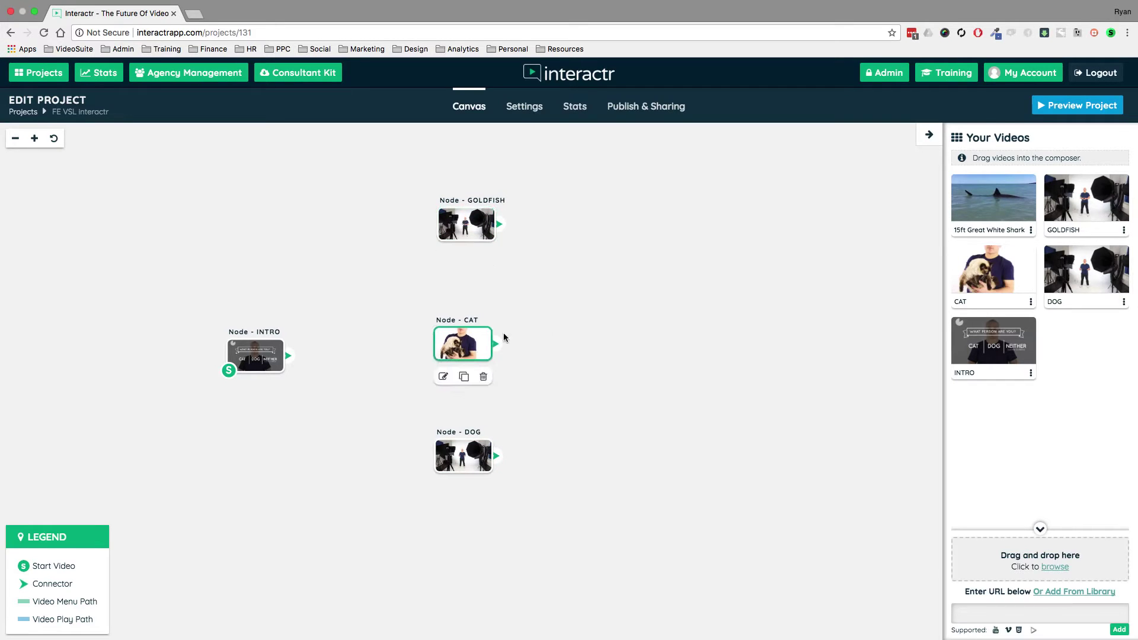
left_click_drag(633, 330, 690, 334)
scroll(689, 334, "up", 2)
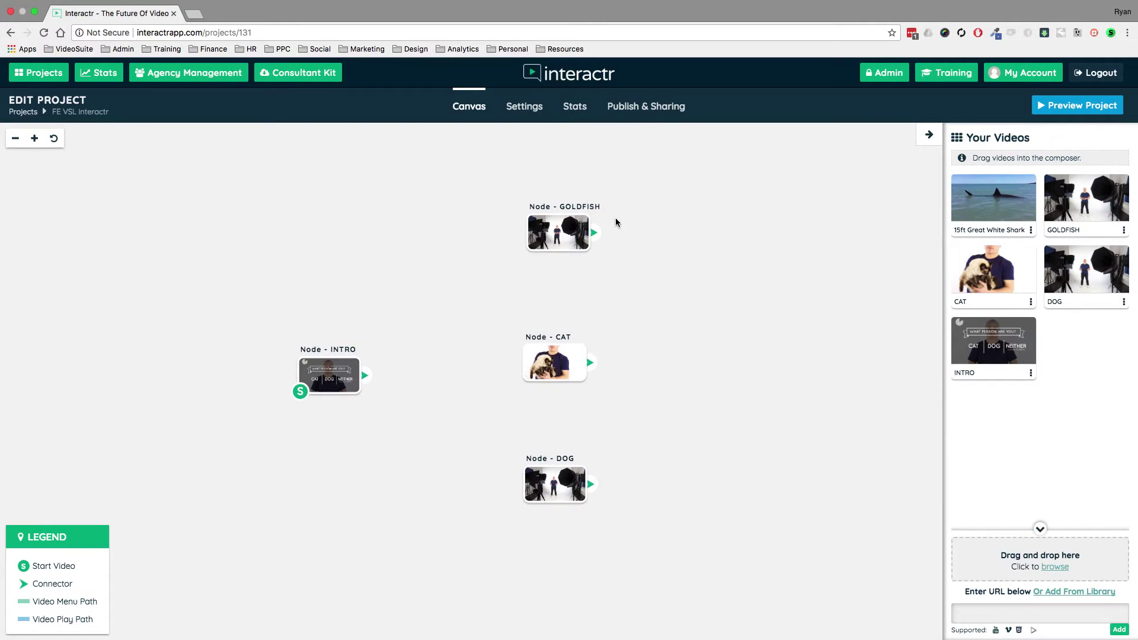
left_click(583, 227)
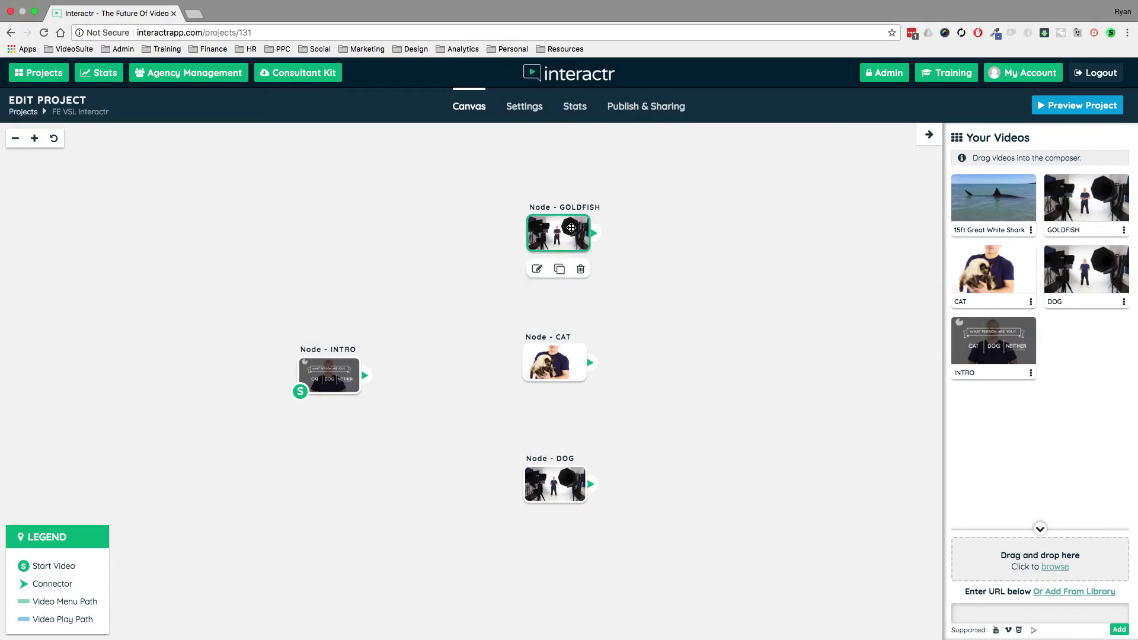
left_click(350, 377)
left_click(551, 358)
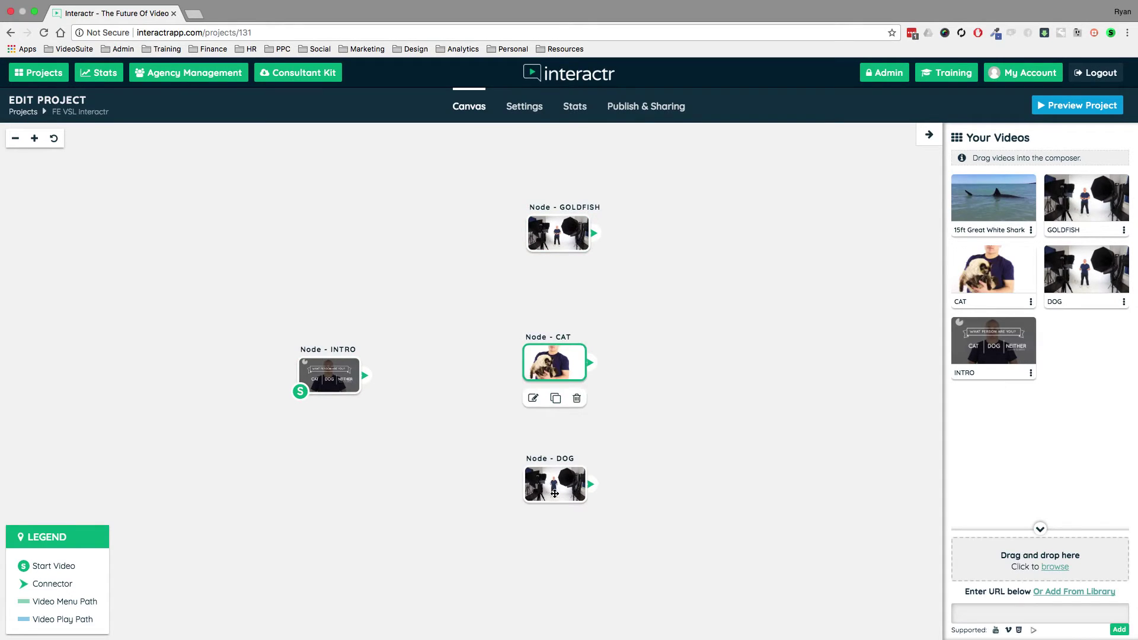
left_click(555, 494)
left_click(485, 296)
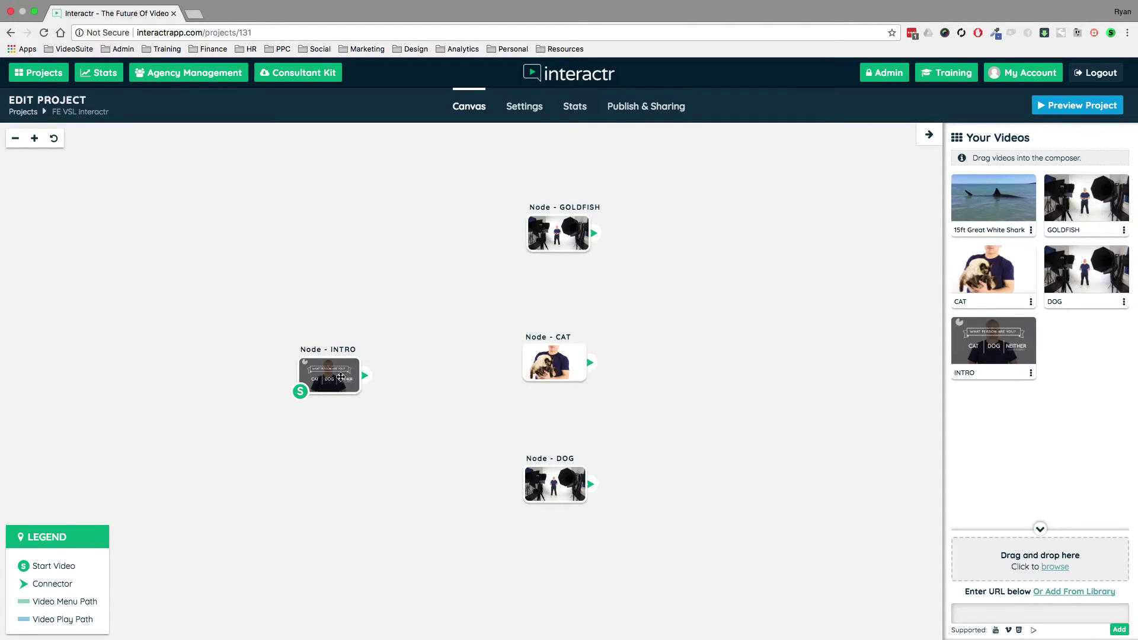
Open the INTRO node for editing and bring the playhead to about 00:09, where the CAT, DOG and NEITHER choices are shown
left_click(336, 373)
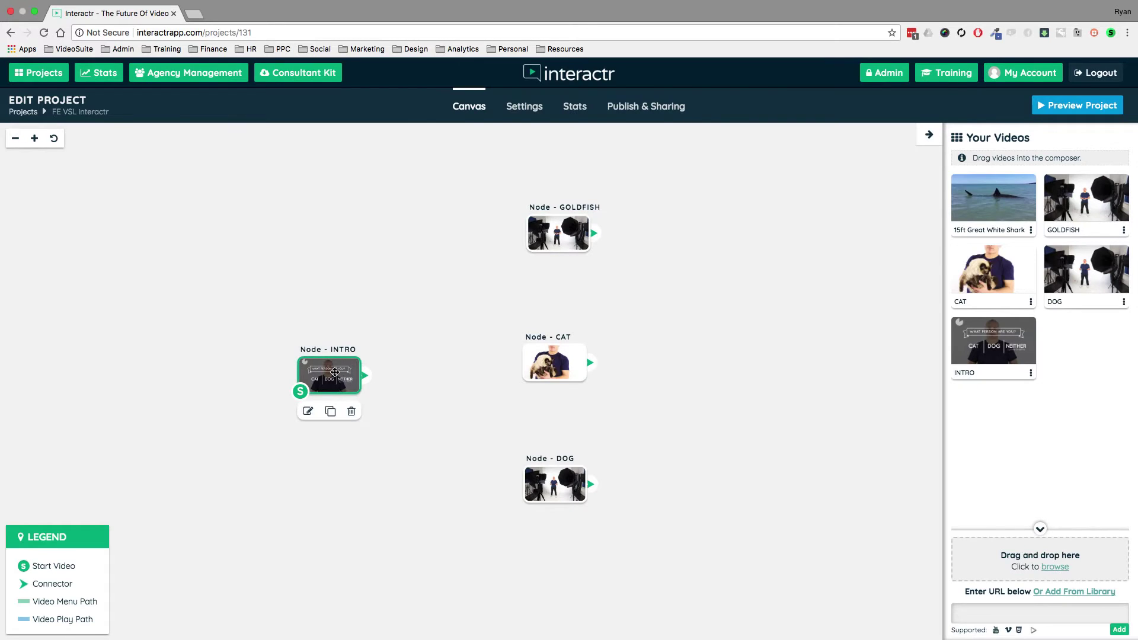
double_click(335, 372)
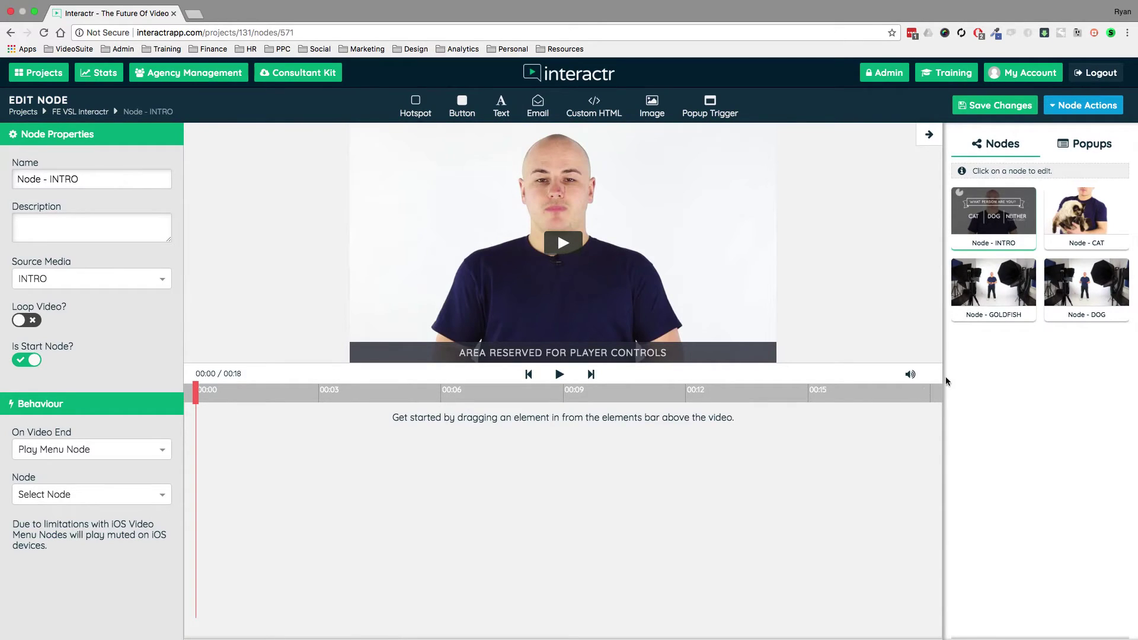
left_click(930, 137)
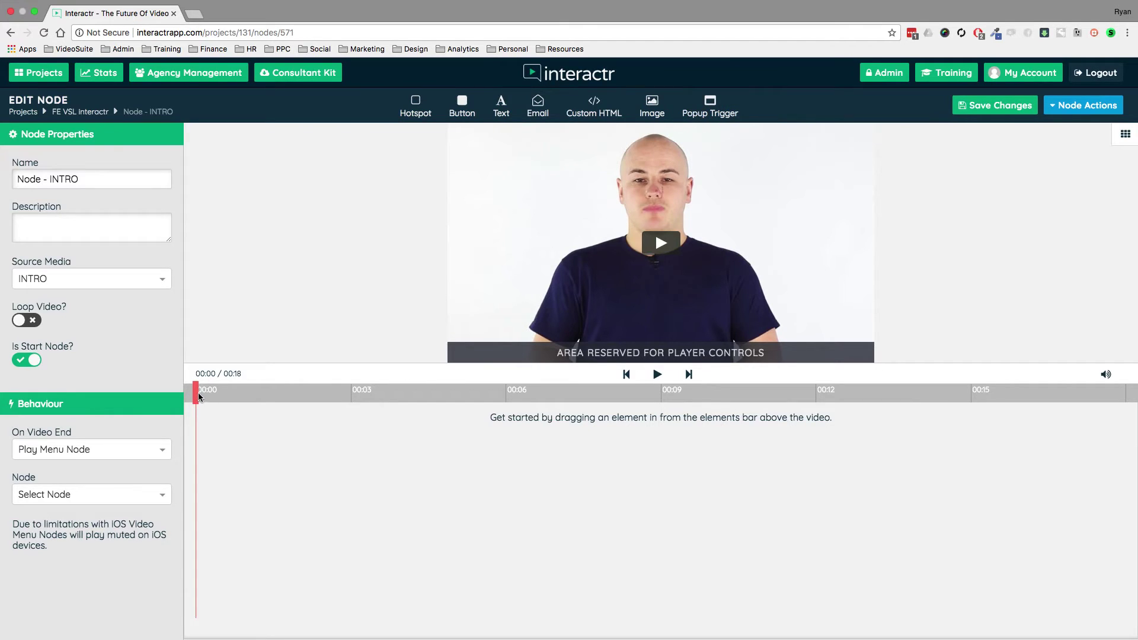
left_click_drag(196, 394, 642, 391)
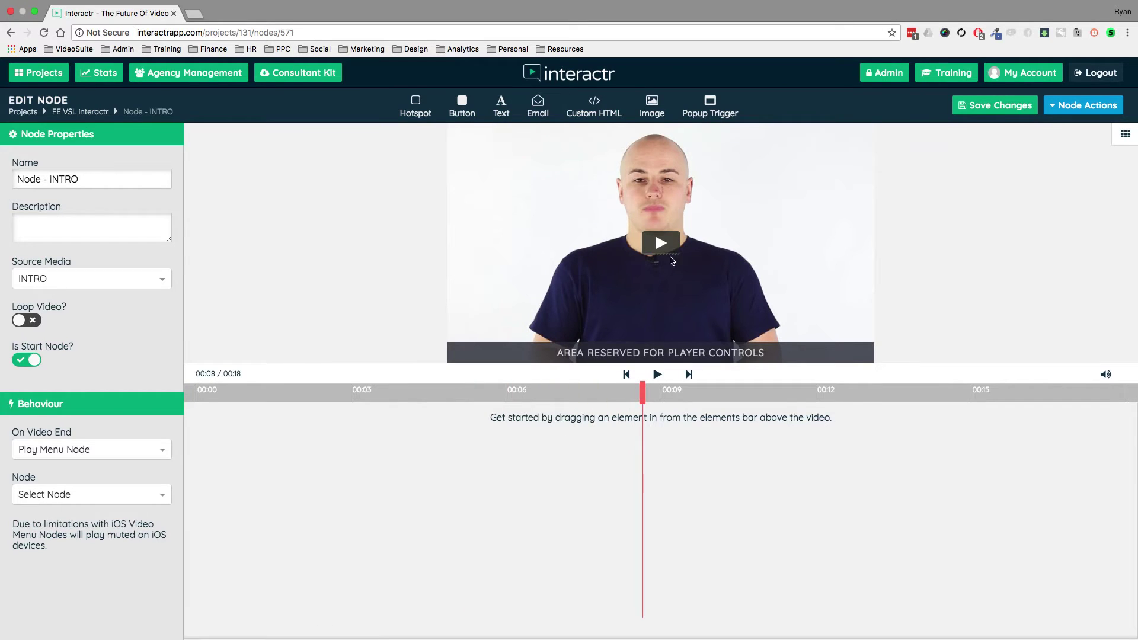
left_click(657, 374)
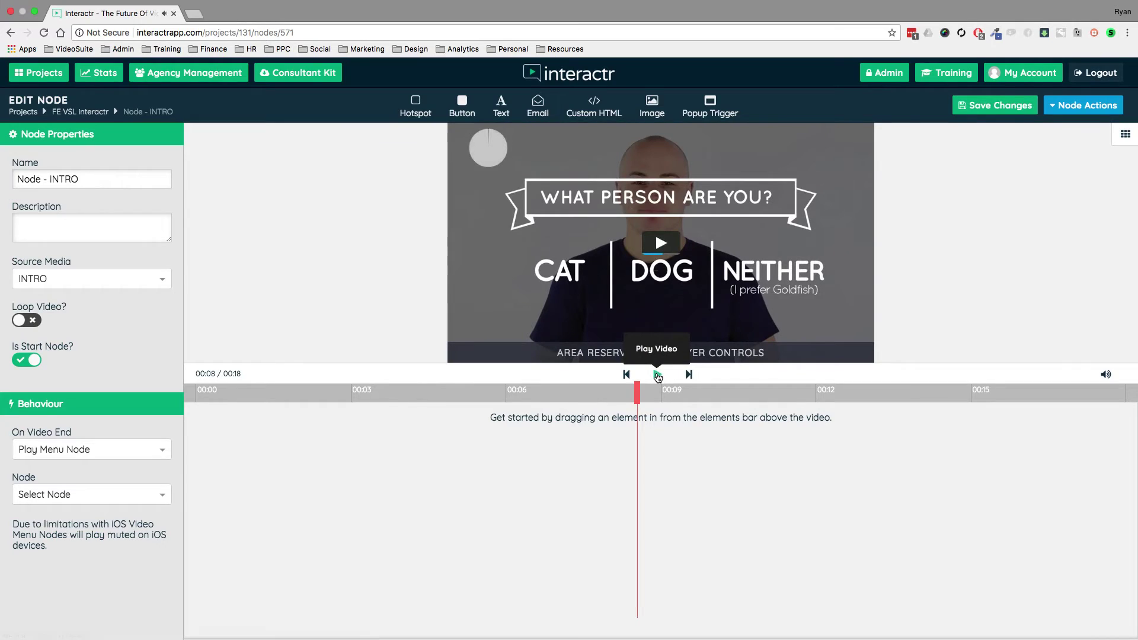
left_click(656, 374)
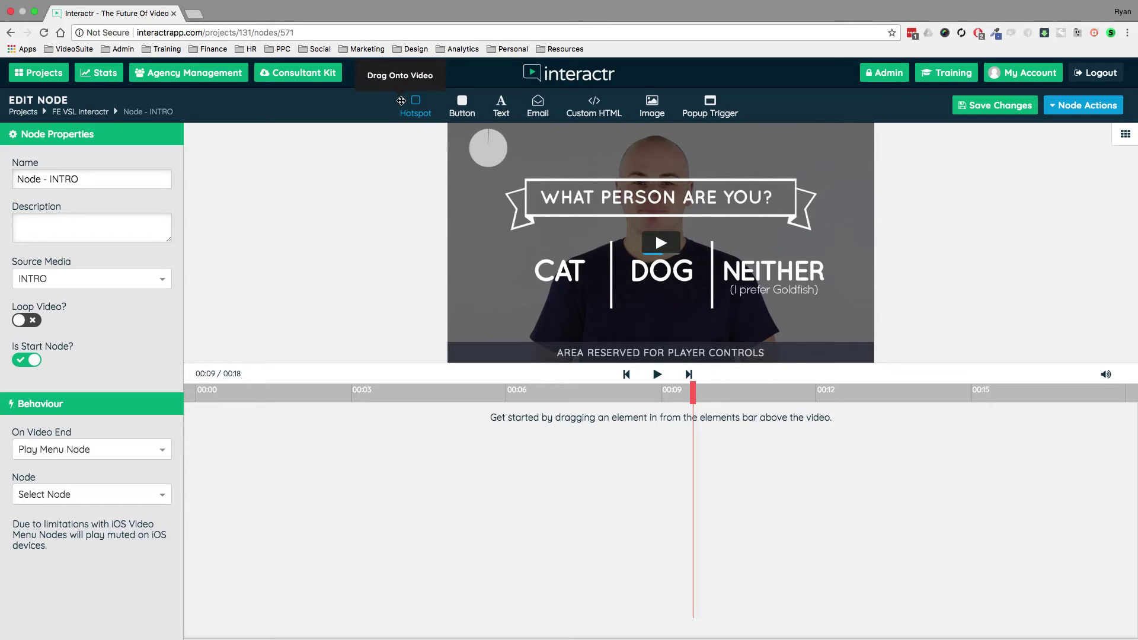
Place a hotspot over the CAT choice in the video and size it to about 132 by 95 px
left_click_drag(402, 101, 528, 252)
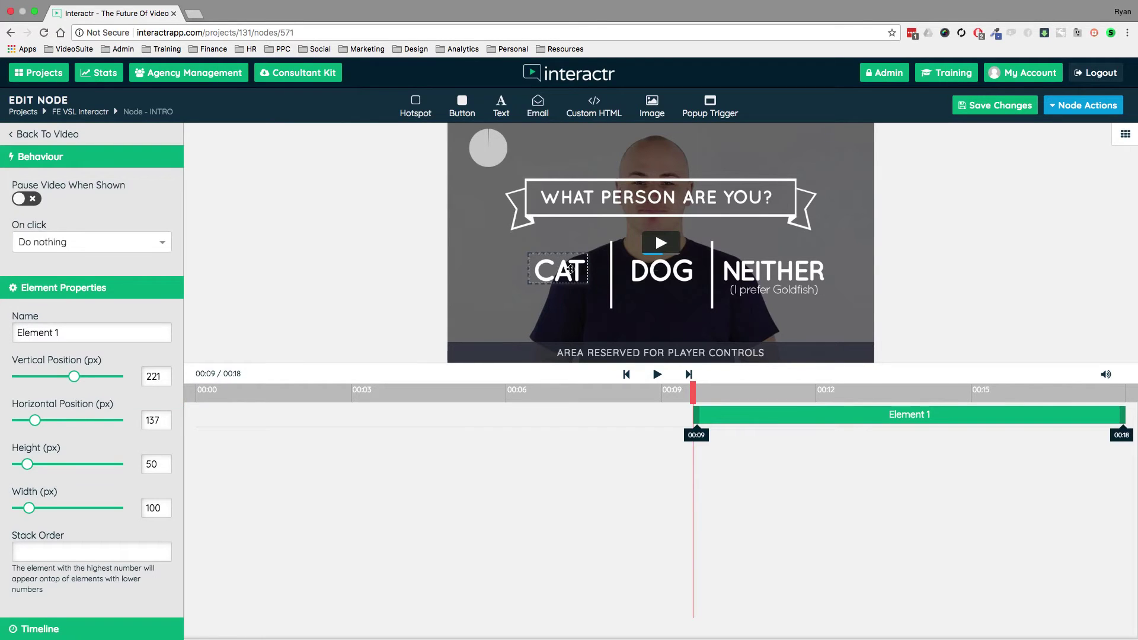
left_click_drag(584, 278, 603, 304)
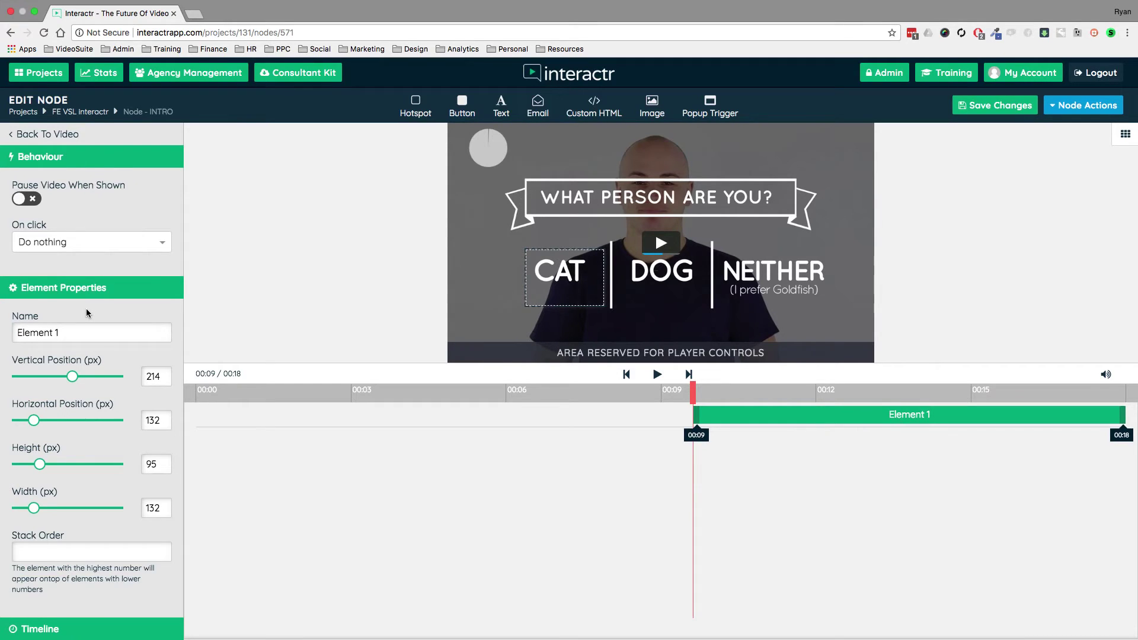
scroll(86, 308, "down", 3)
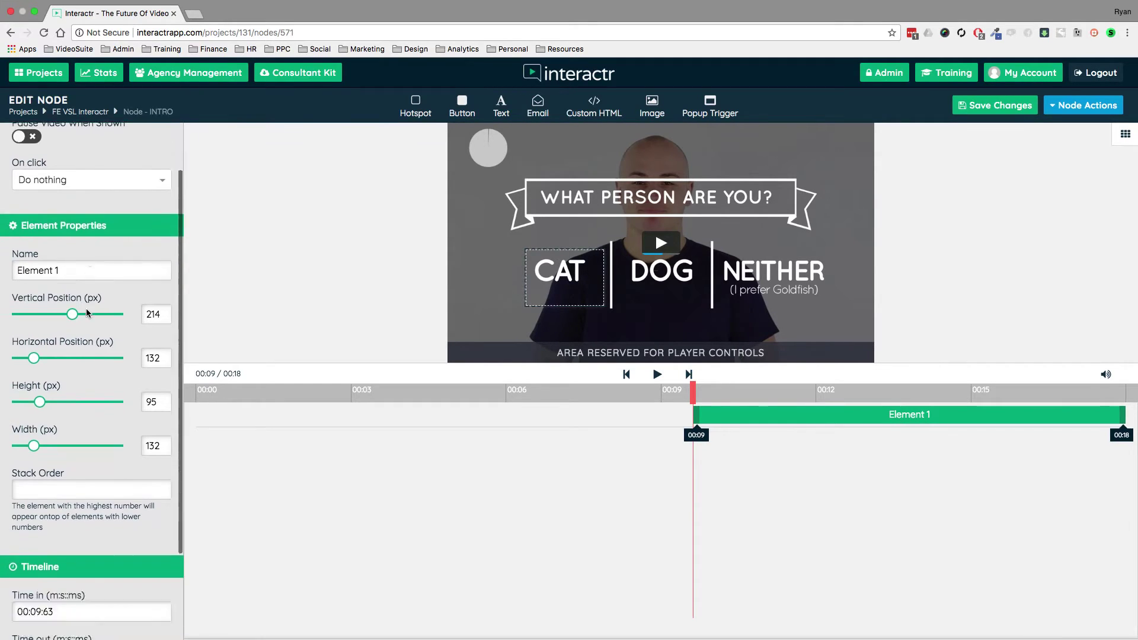
scroll(87, 309, "up", 3)
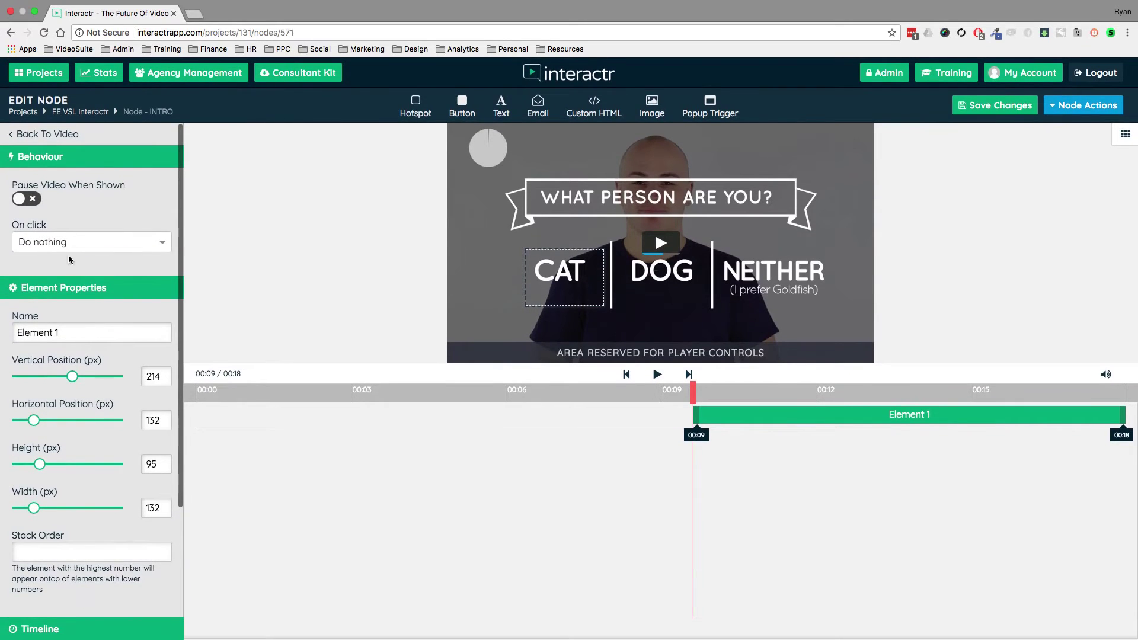
Set the CAT hotspot's click action to Play Node with Node - CAT as the target
left_click(155, 241)
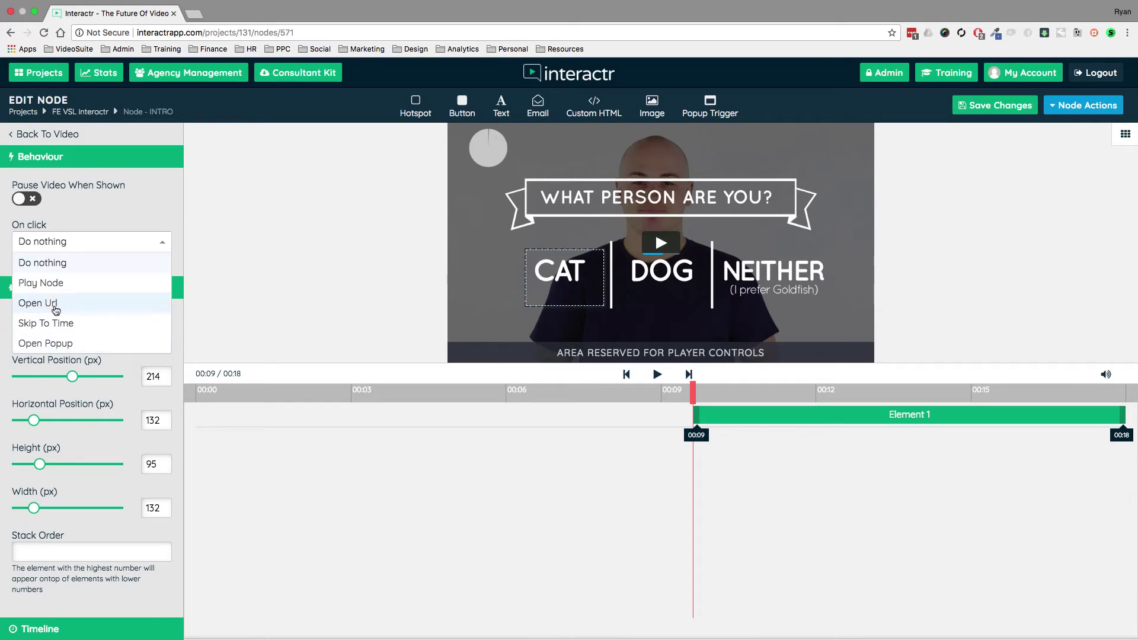
left_click(56, 285)
left_click(125, 280)
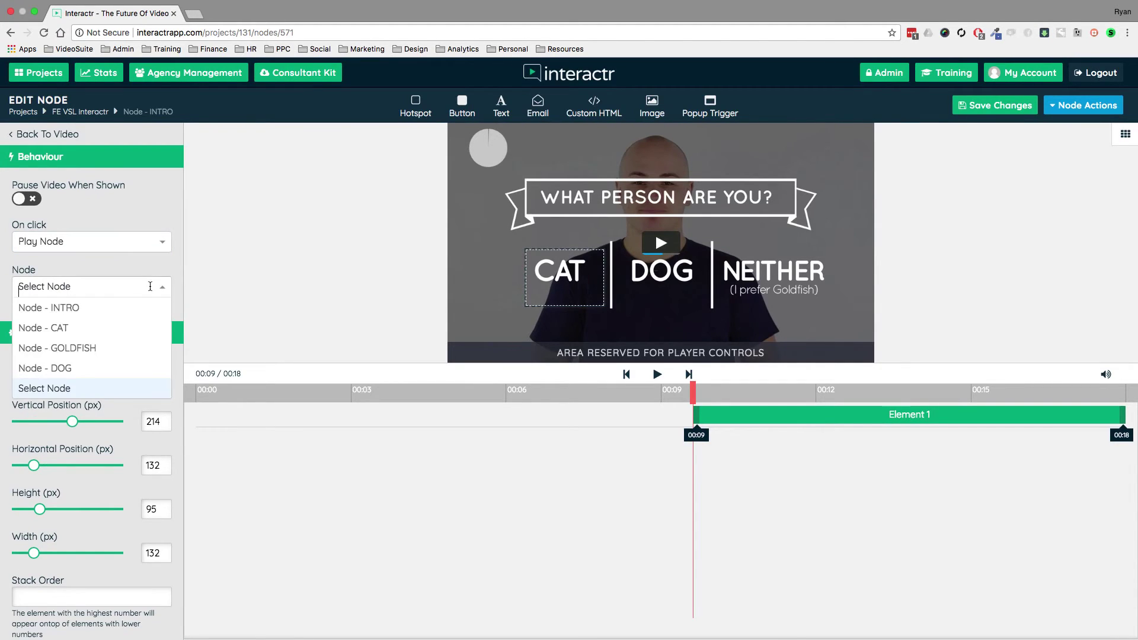
left_click(65, 327)
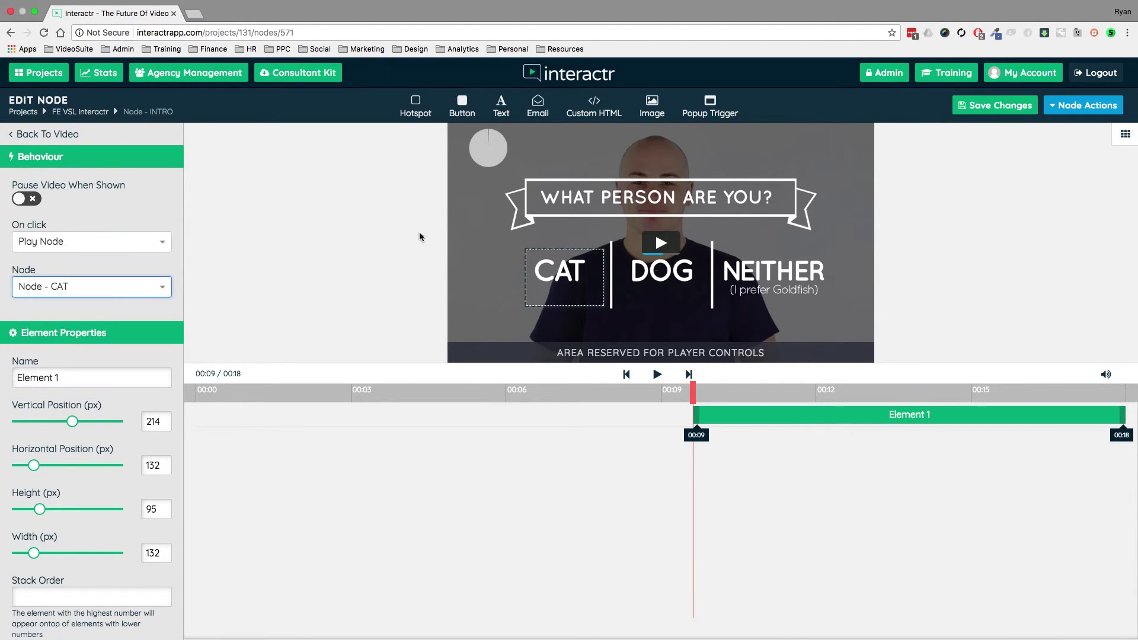
Add a hotspot about 143 by 95 px over the DOG choice and make it play Node - DOG on click
left_click_drag(416, 104, 705, 305)
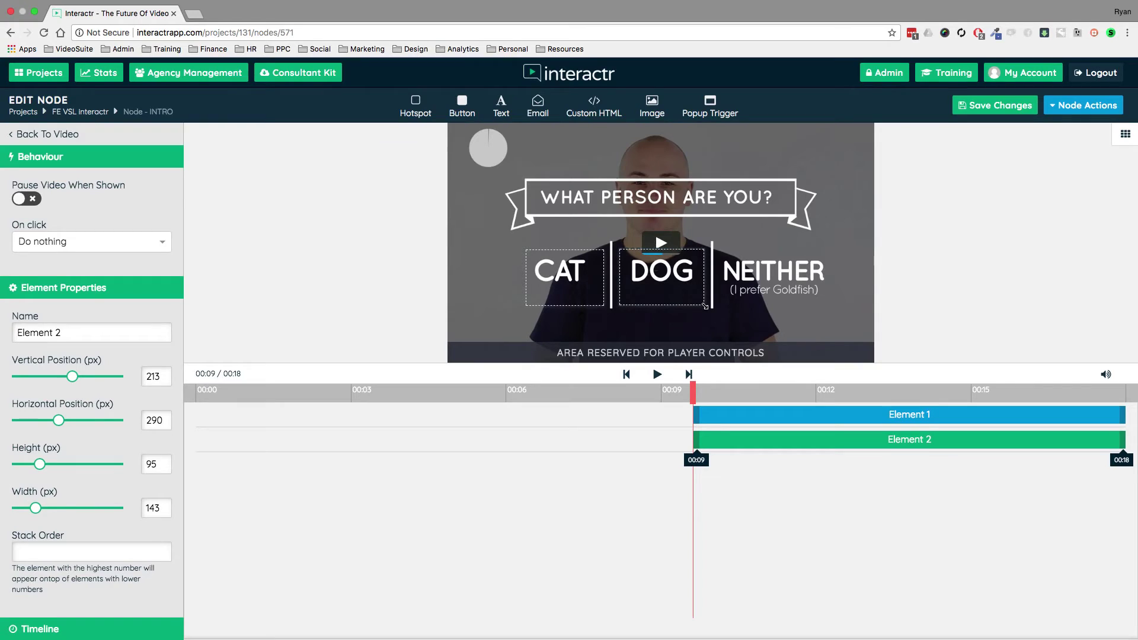
left_click(149, 239)
left_click(52, 284)
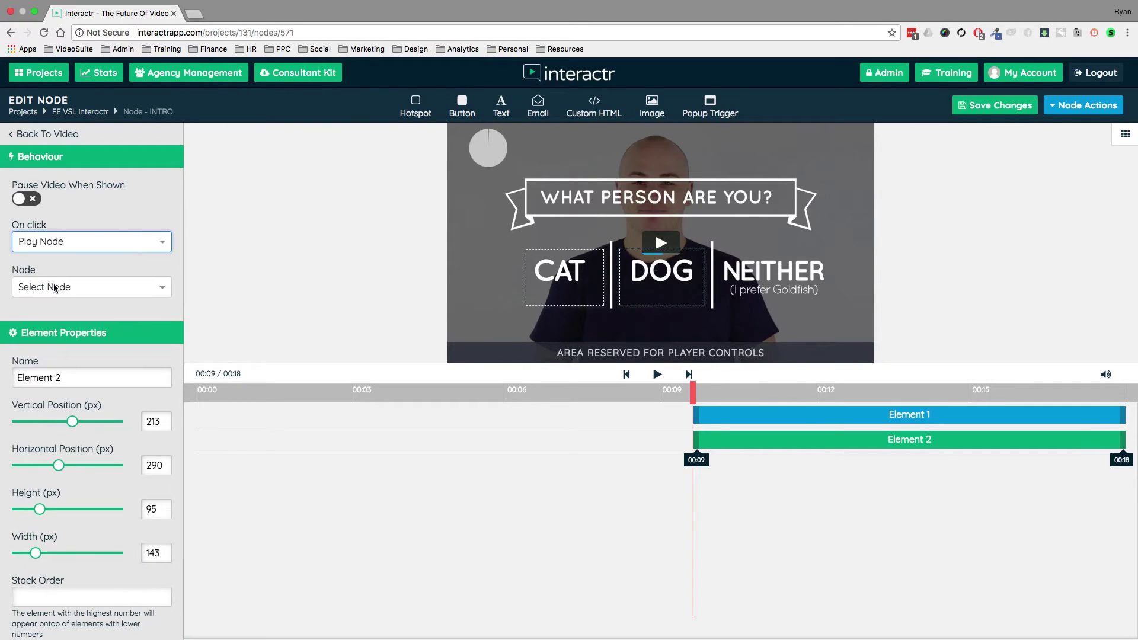
left_click(55, 286)
left_click(57, 369)
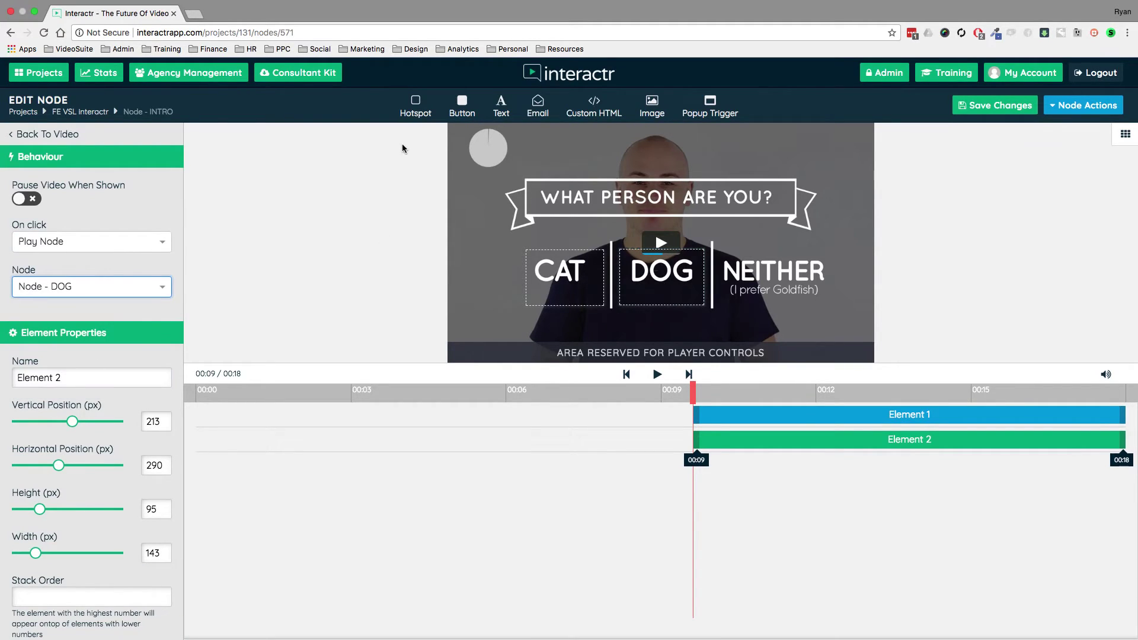
Add a hotspot about 197 by 93 px over the NEITHER choice and make it play Node - GOLDFISH on click
left_click_drag(729, 253, 833, 307)
left_click(112, 238)
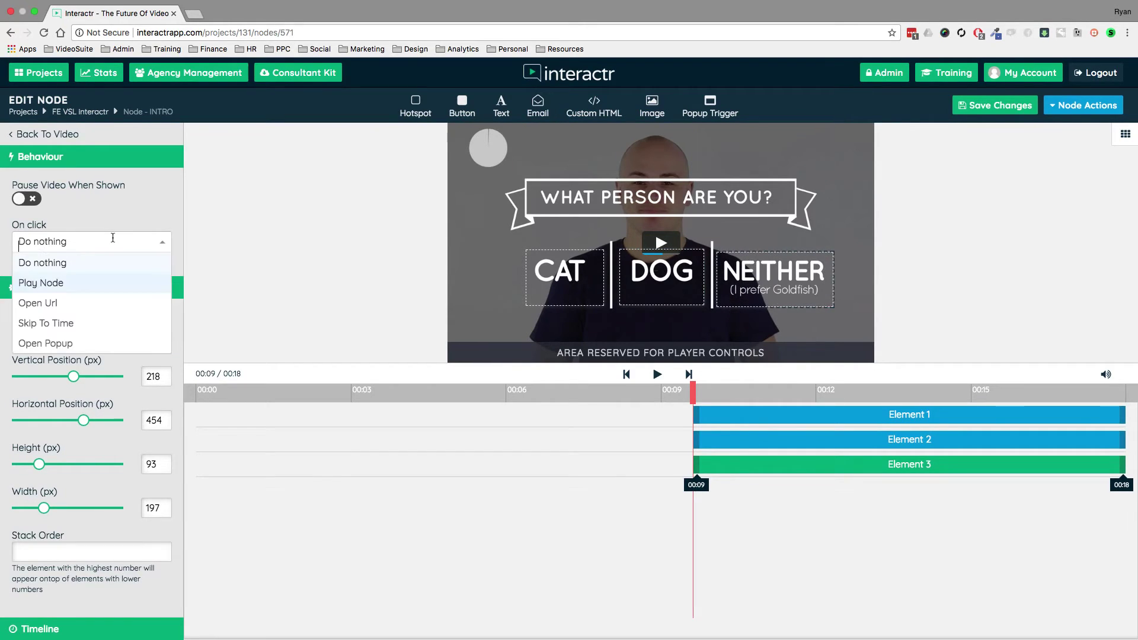
left_click(53, 283)
left_click(74, 288)
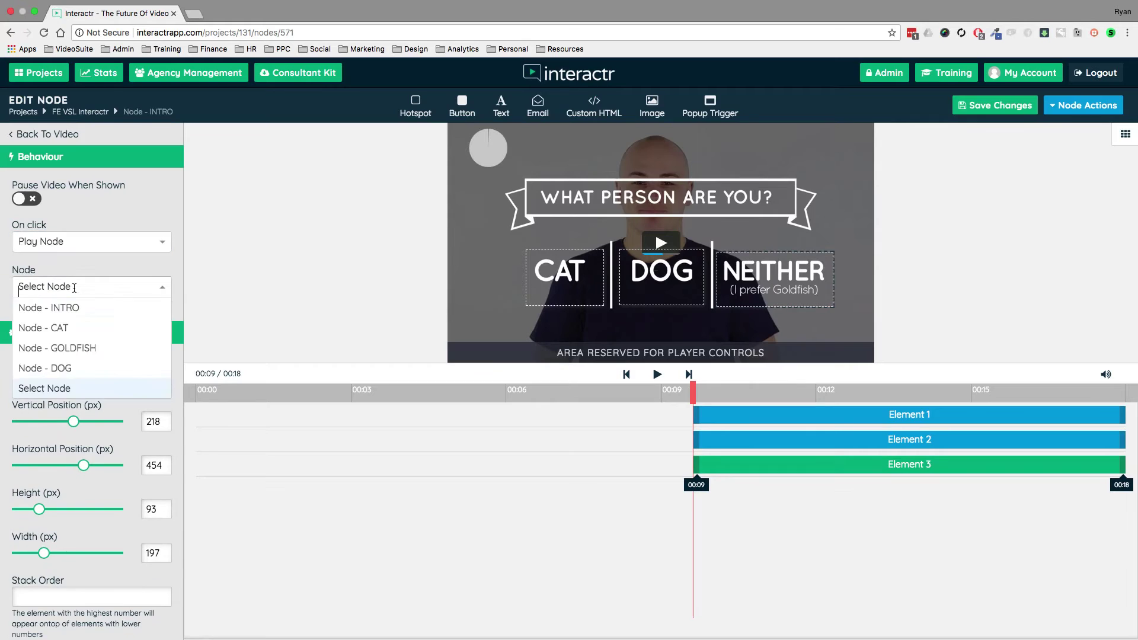
left_click(63, 348)
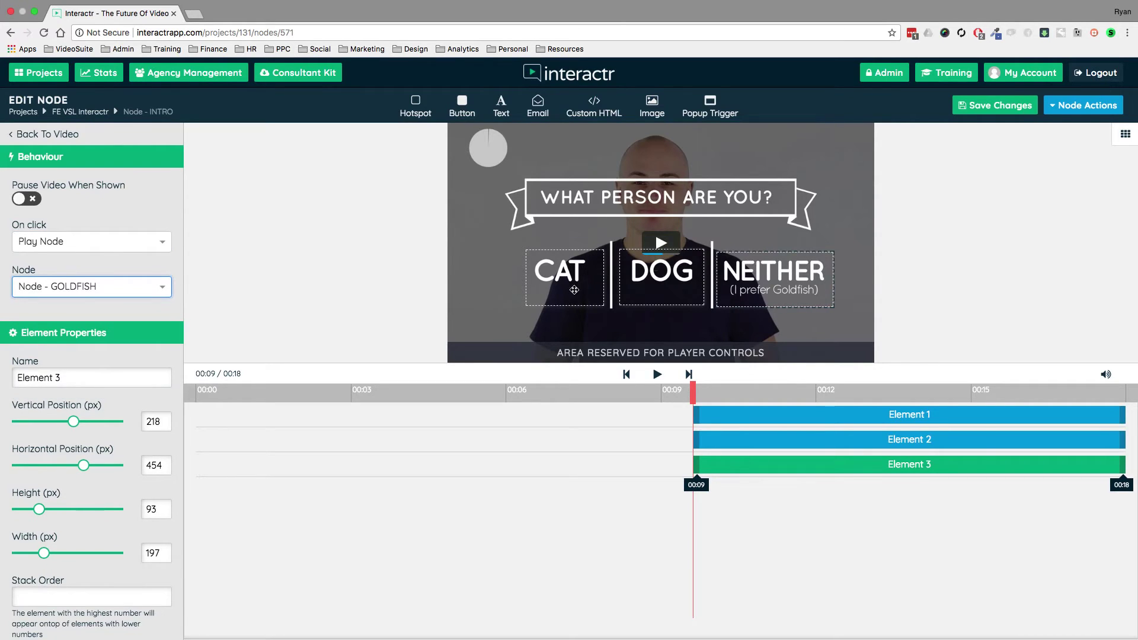
left_click(759, 268)
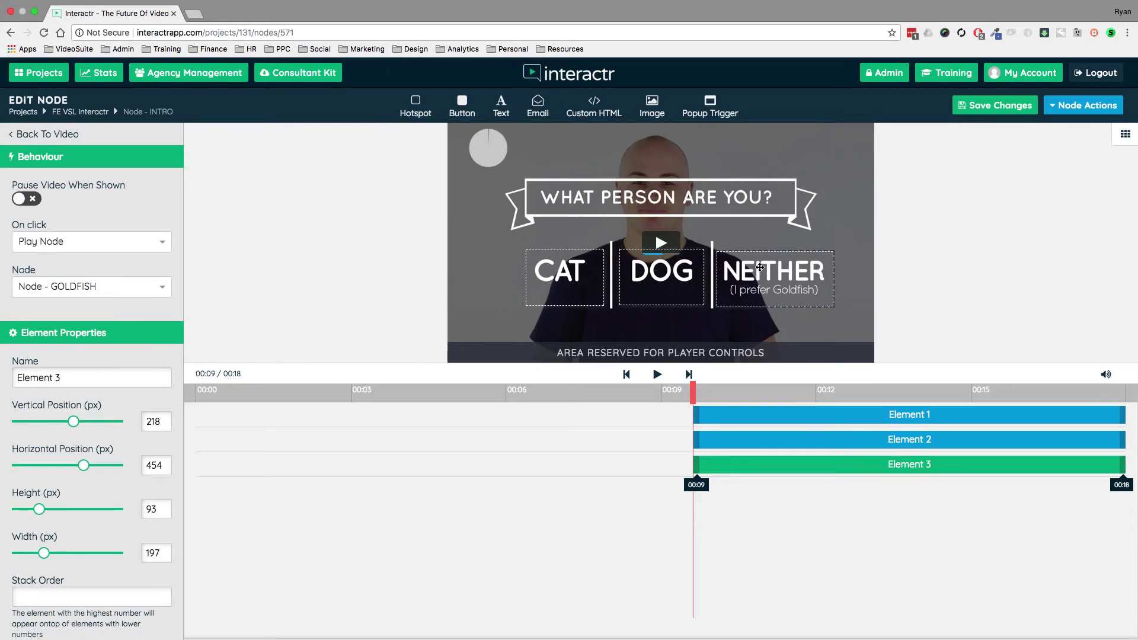
Return to the project canvas and rearrange the connected nodes, moving GOLDFISH and CAT up and slightly right, above DOG
left_click(84, 118)
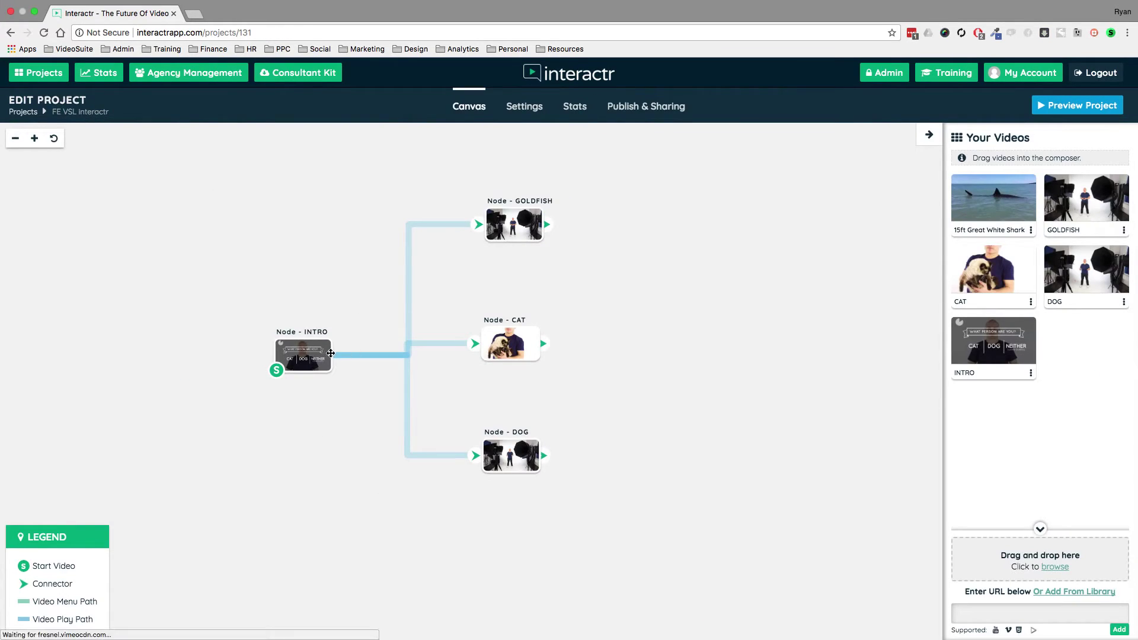
left_click_drag(517, 217, 528, 194)
left_click_drag(514, 322, 550, 301)
left_click_drag(489, 453, 518, 430)
left_click(541, 321)
mouse_move(542, 321)
left_mouse_down()
mouse_move(520, 320)
mouse_move(527, 304)
left_mouse_up()
left_click_drag(540, 445, 513, 466)
left_click_drag(534, 209, 540, 196)
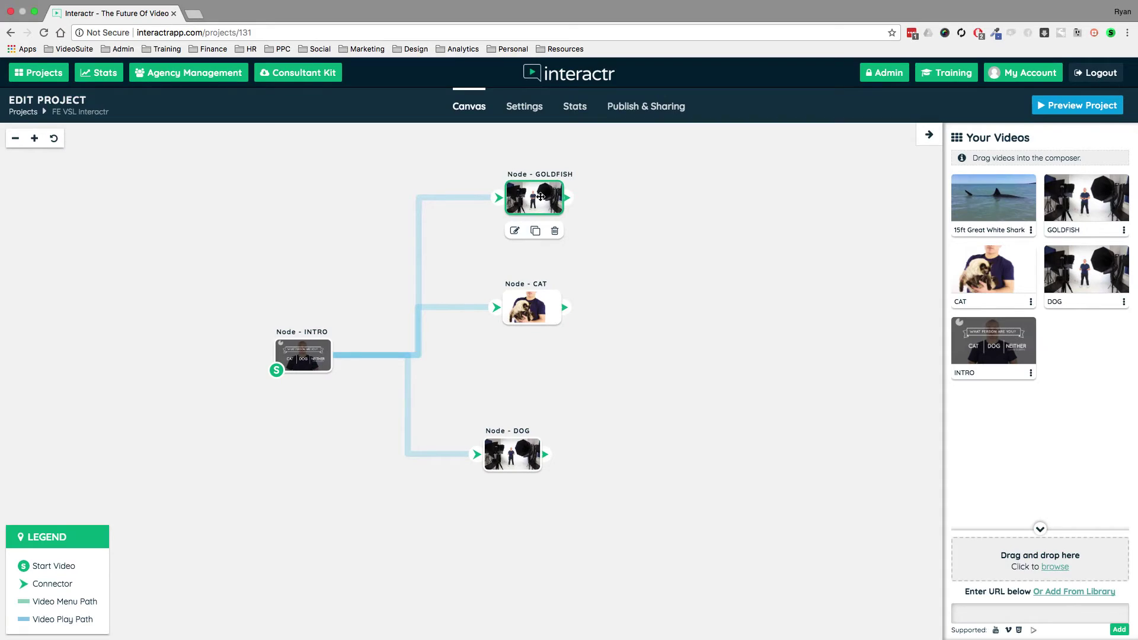
Reopen the INTRO node for editing and test its interactive choices by playing the node preview and choosing DOG
left_click(304, 352)
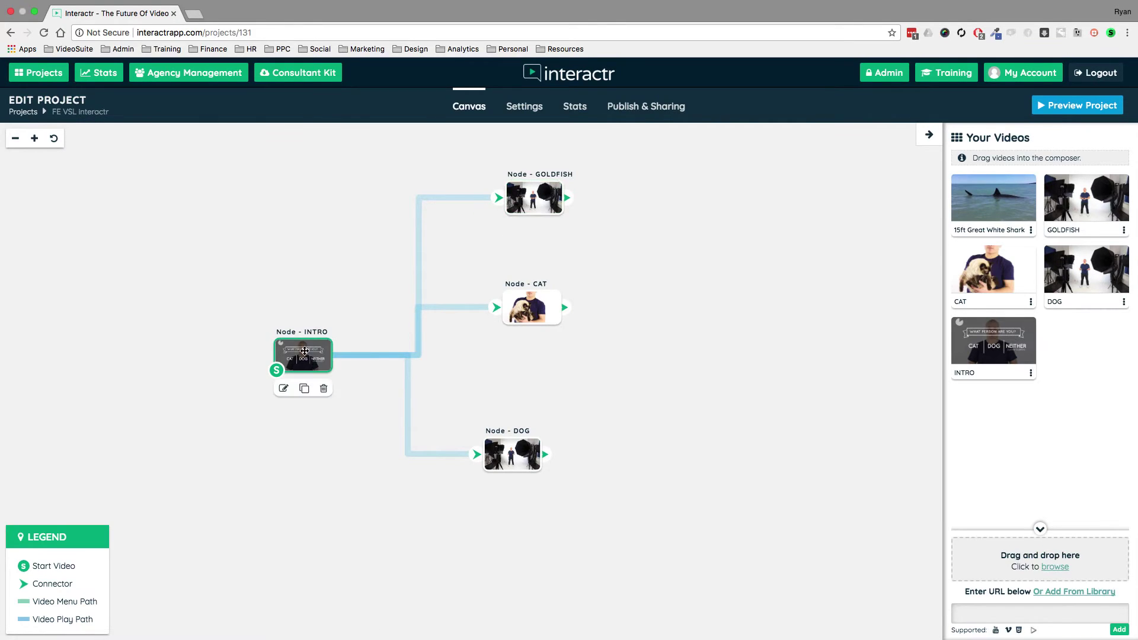
left_click(283, 387)
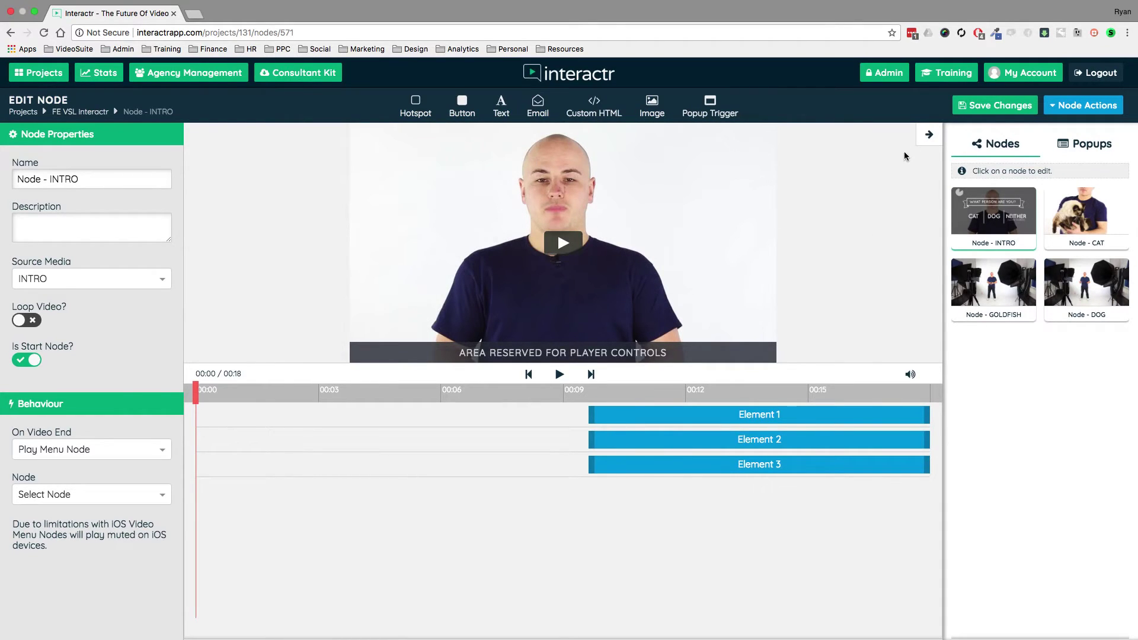
left_click(1066, 107)
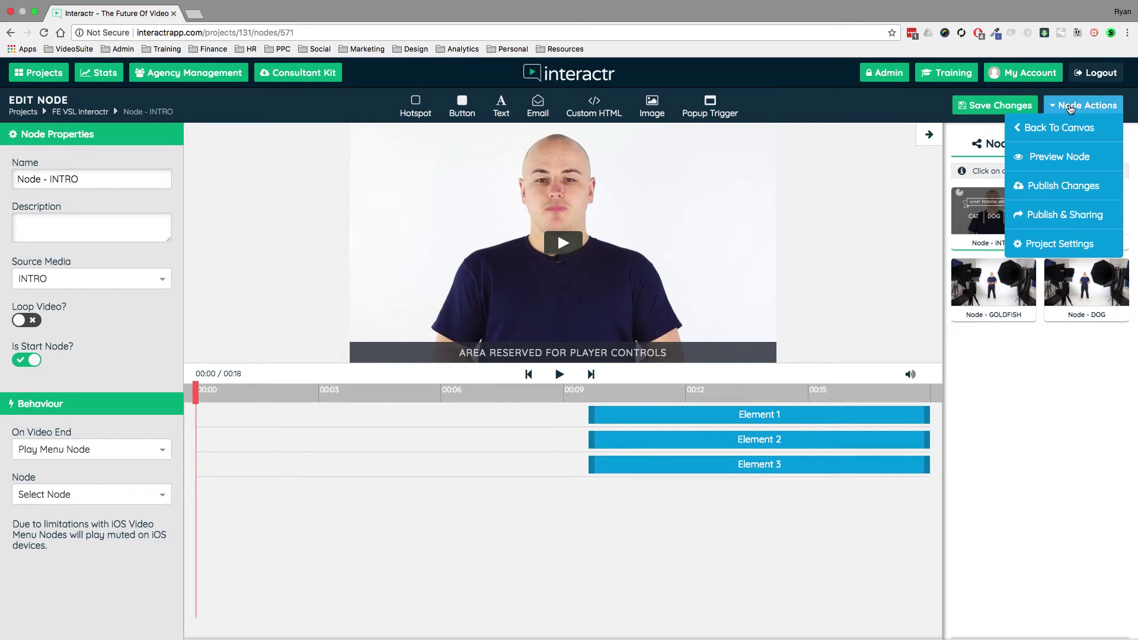
left_click(1045, 160)
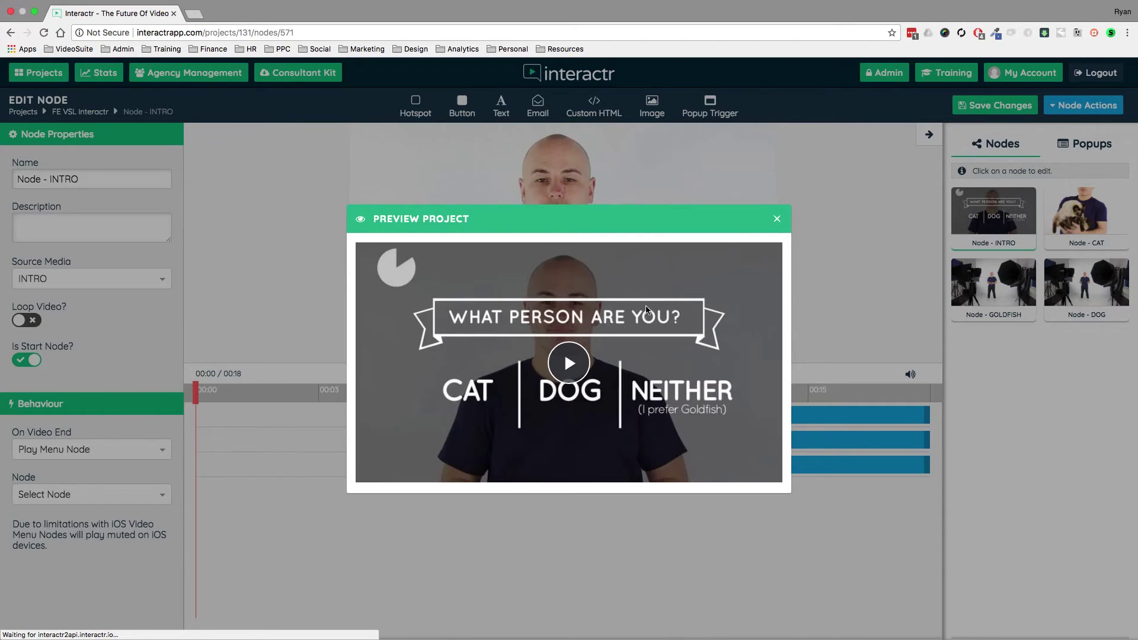
left_click(568, 364)
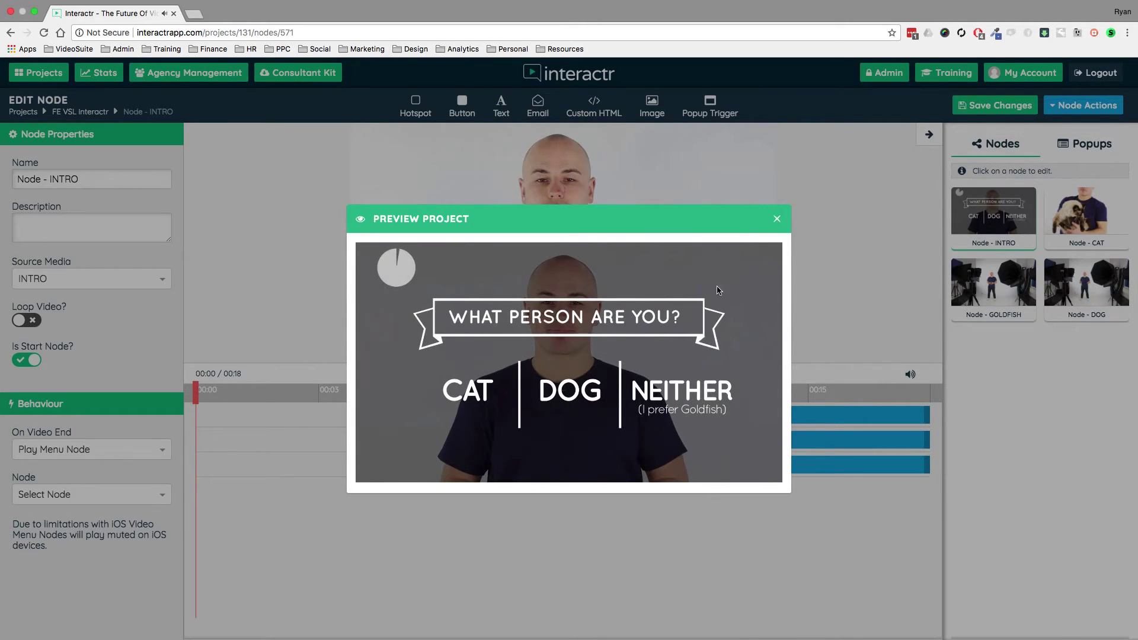
left_click(589, 389)
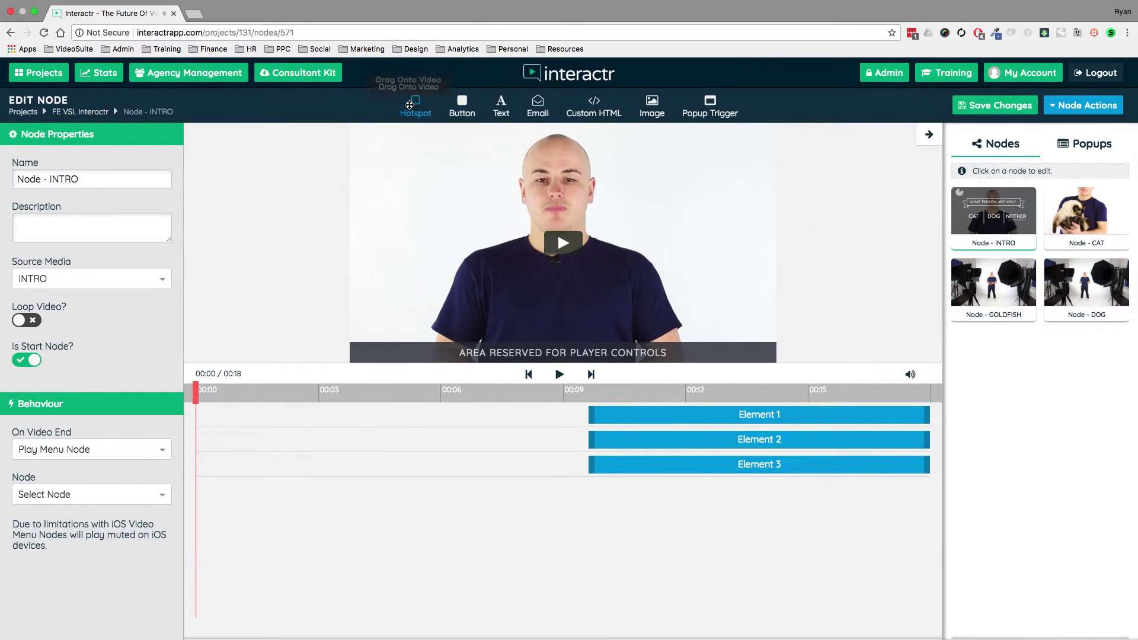
Add a button element to the INTRO video beside the presenter, at about 131 px vertical and 47 px horizontal position
left_click_drag(462, 109, 405, 191)
left_click_drag(465, 210, 438, 212)
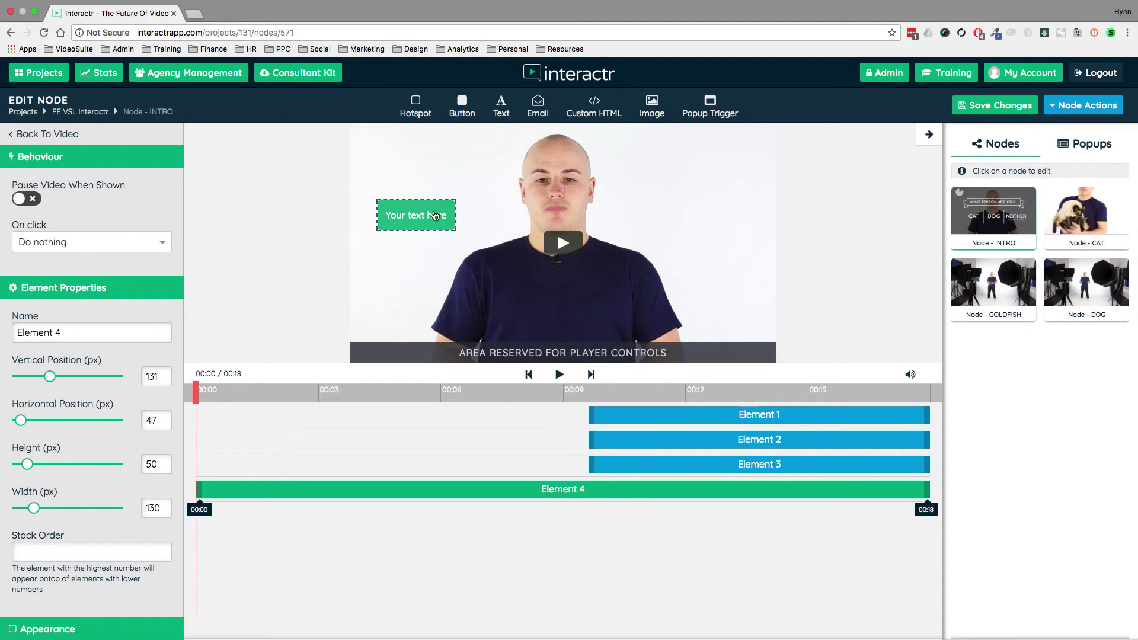
scroll(102, 315, "down", 6)
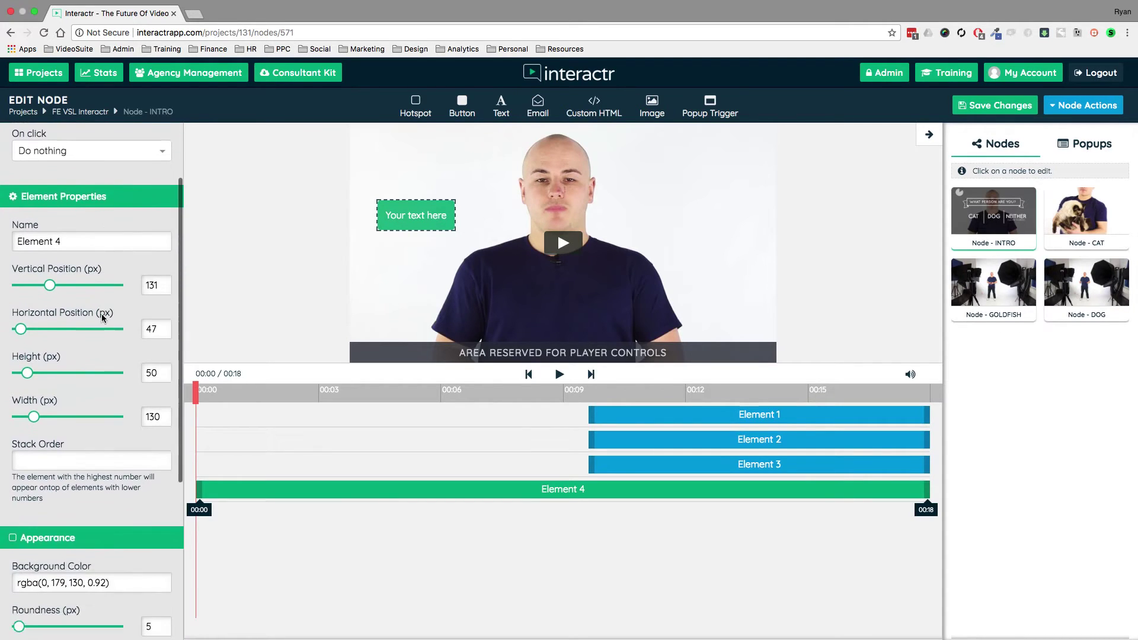
Delete the button element from the INTRO video and confirm the removal
scroll(102, 310, "up", 8)
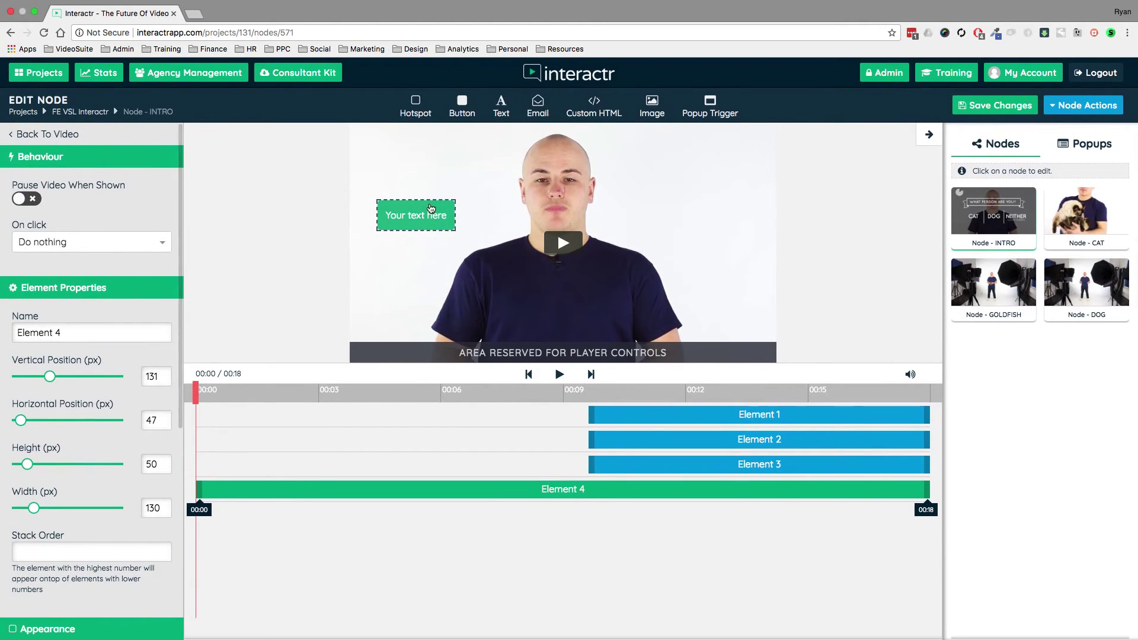
key("Delete")
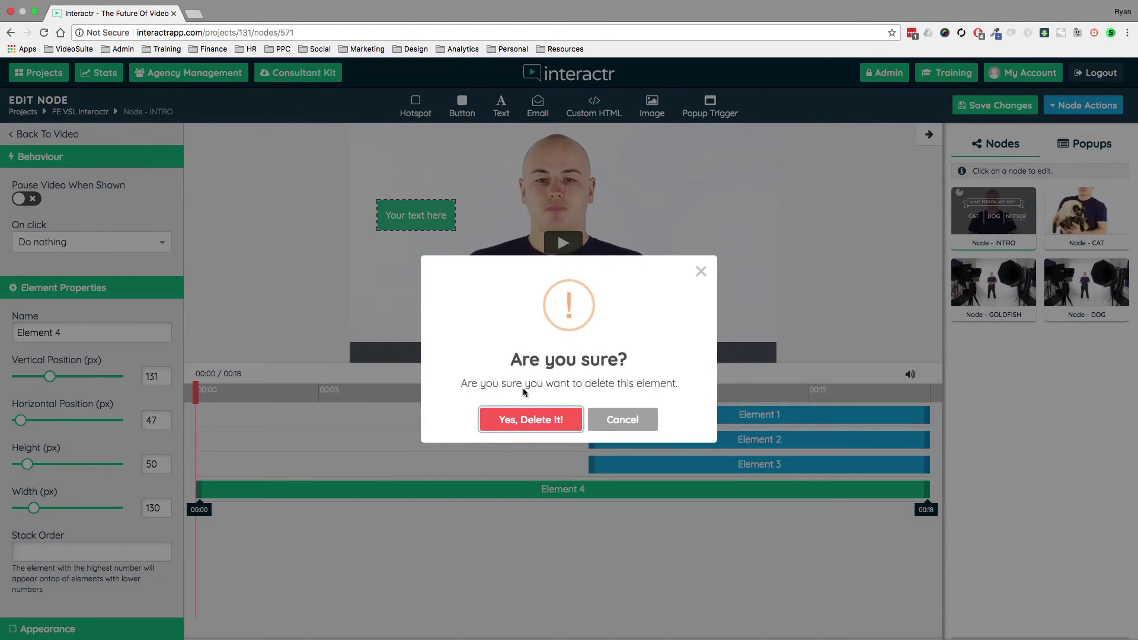
left_click(542, 419)
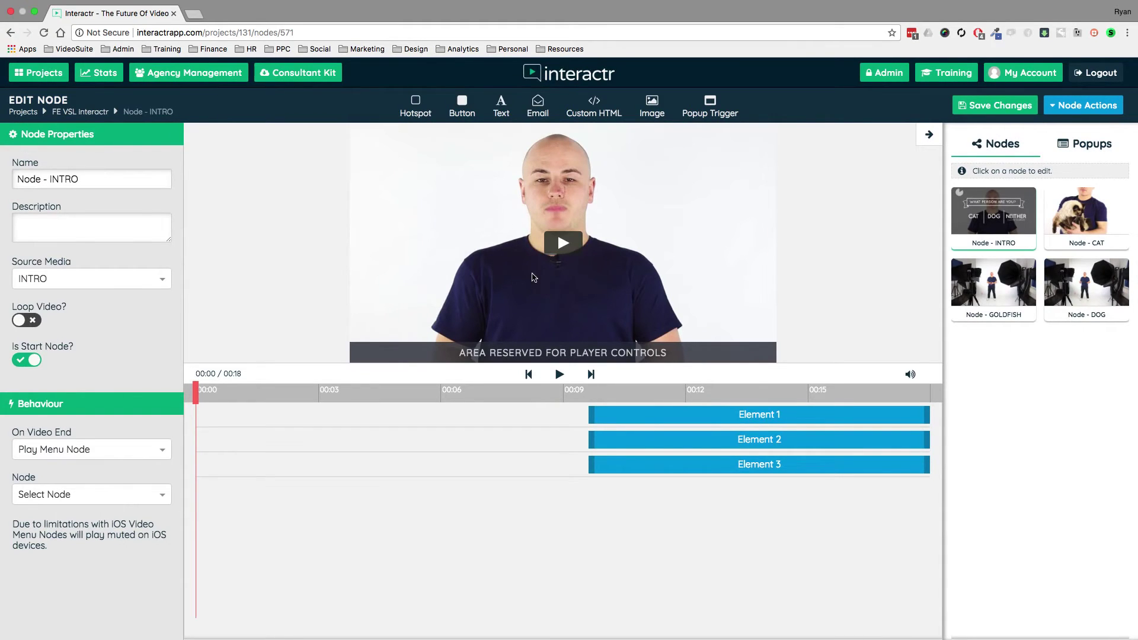
Try out a text element on the presenter's chest in the INTRO video, and delete it again
left_click_drag(533, 276, 534, 277)
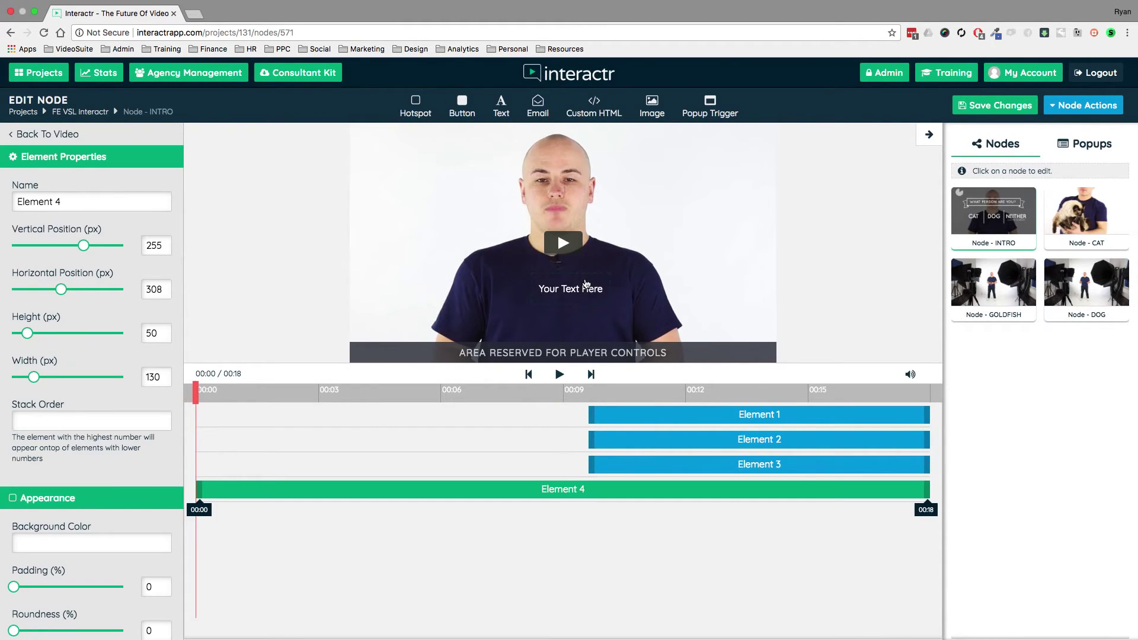
key("Delete")
left_click(533, 419)
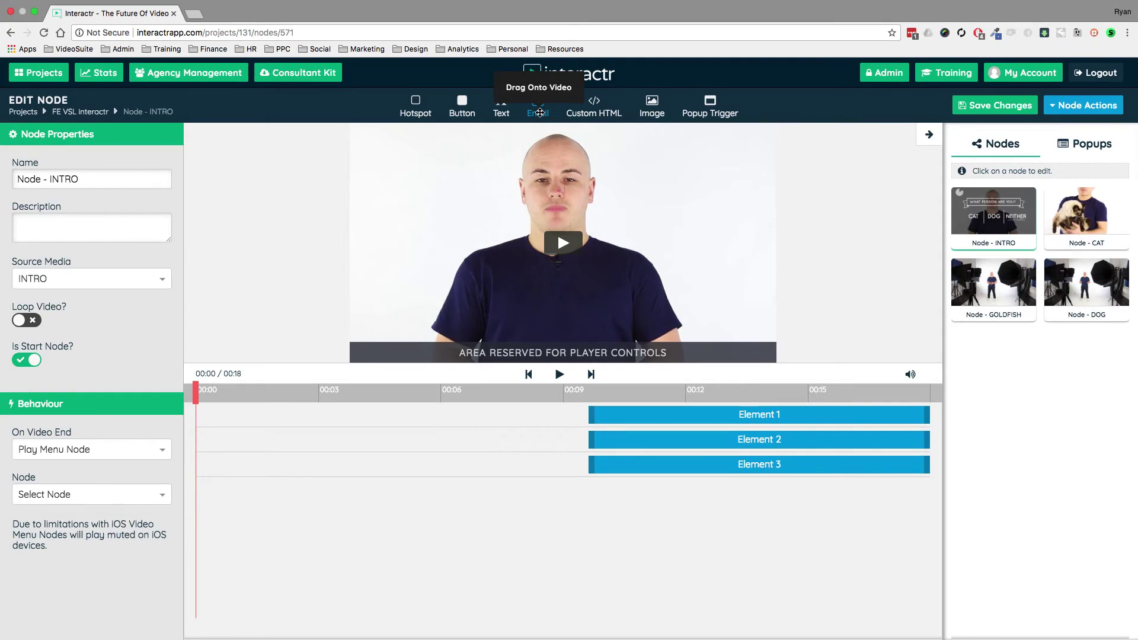
Try out an email form element on the INTRO video, enlarged to about 475 by 100 px over the presenter's chest, and delete it again
left_click_drag(539, 113, 528, 224)
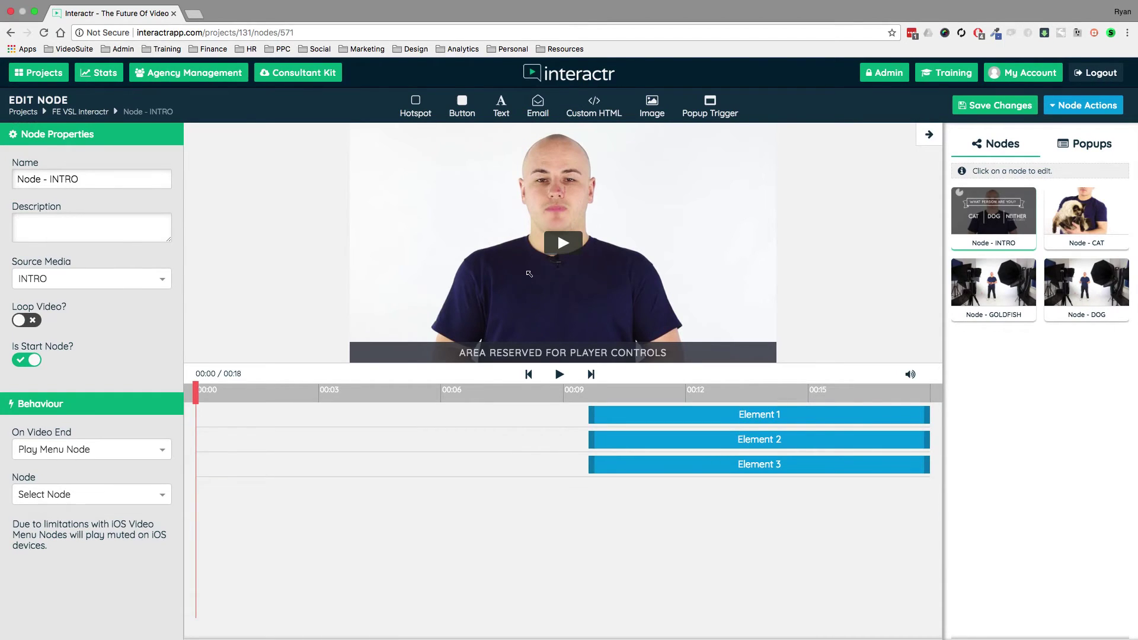
left_click_drag(529, 274, 529, 274)
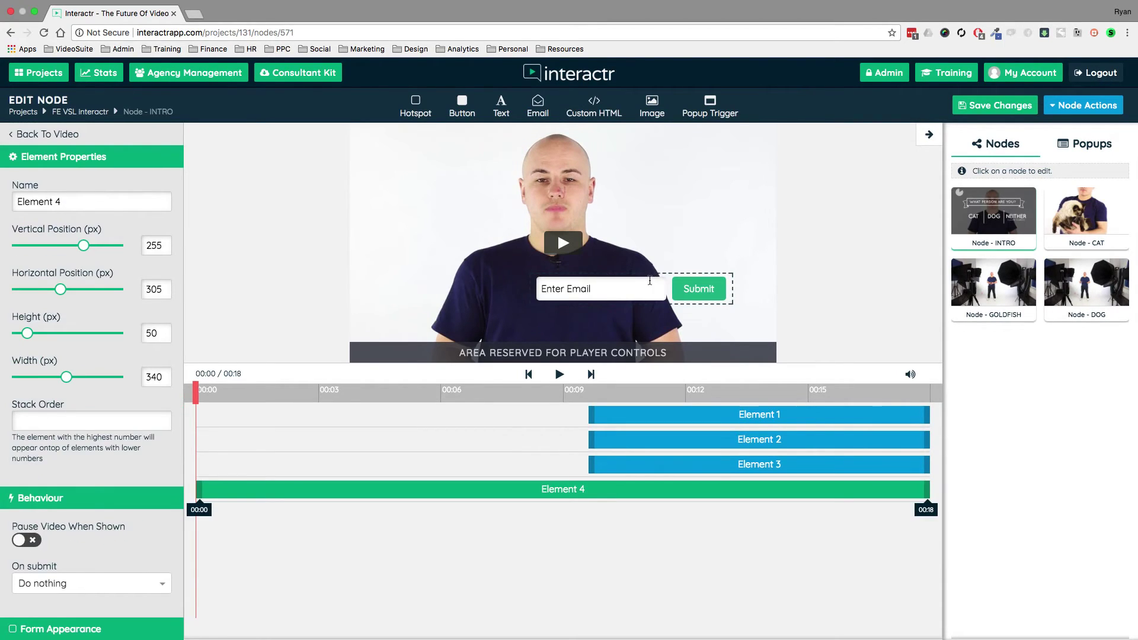
left_click_drag(670, 301, 697, 253)
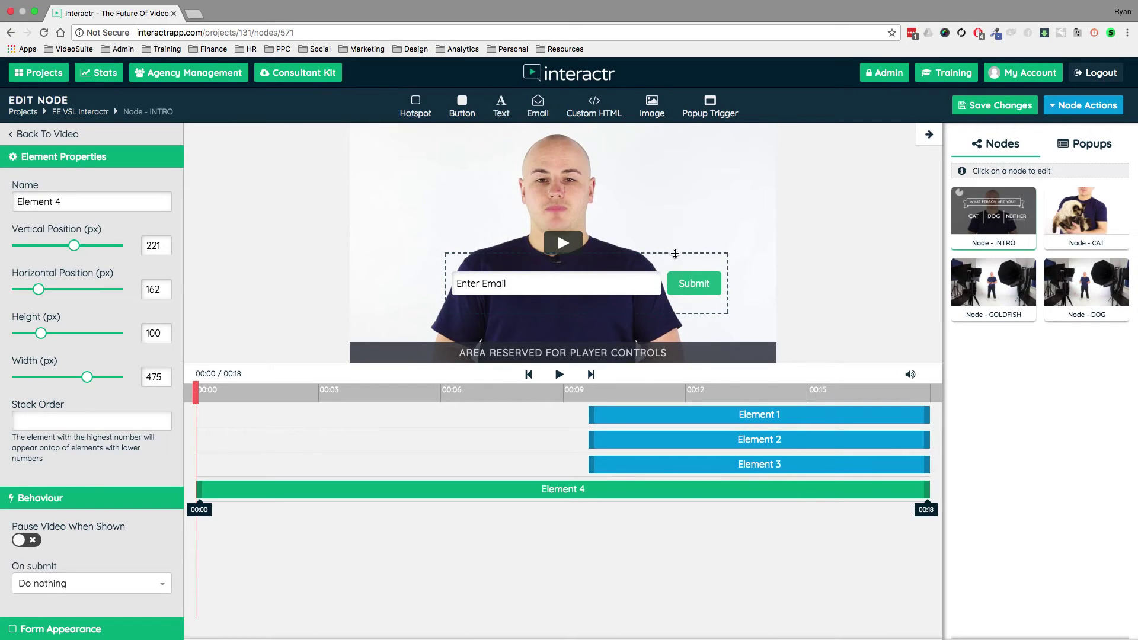
left_click_drag(717, 260, 691, 287)
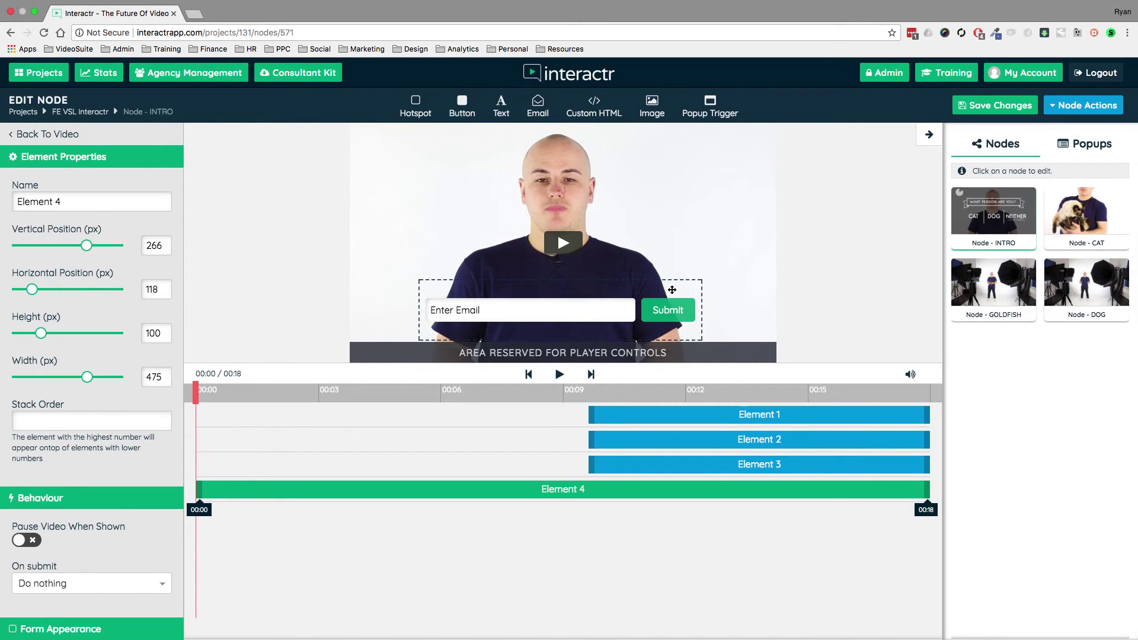
key("Delete")
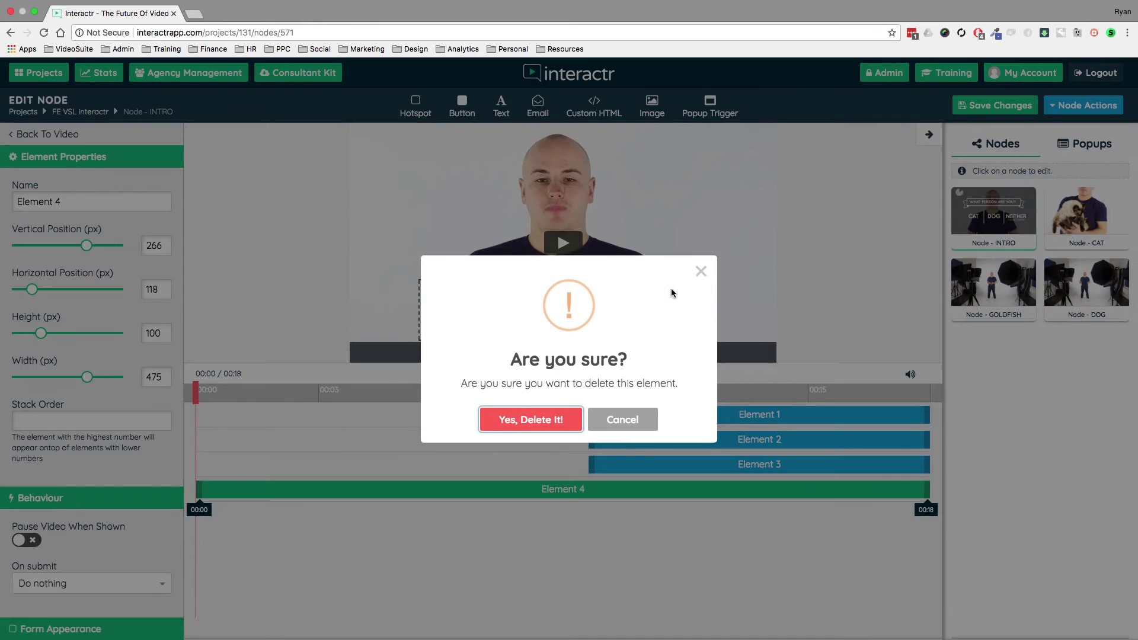
left_click(521, 419)
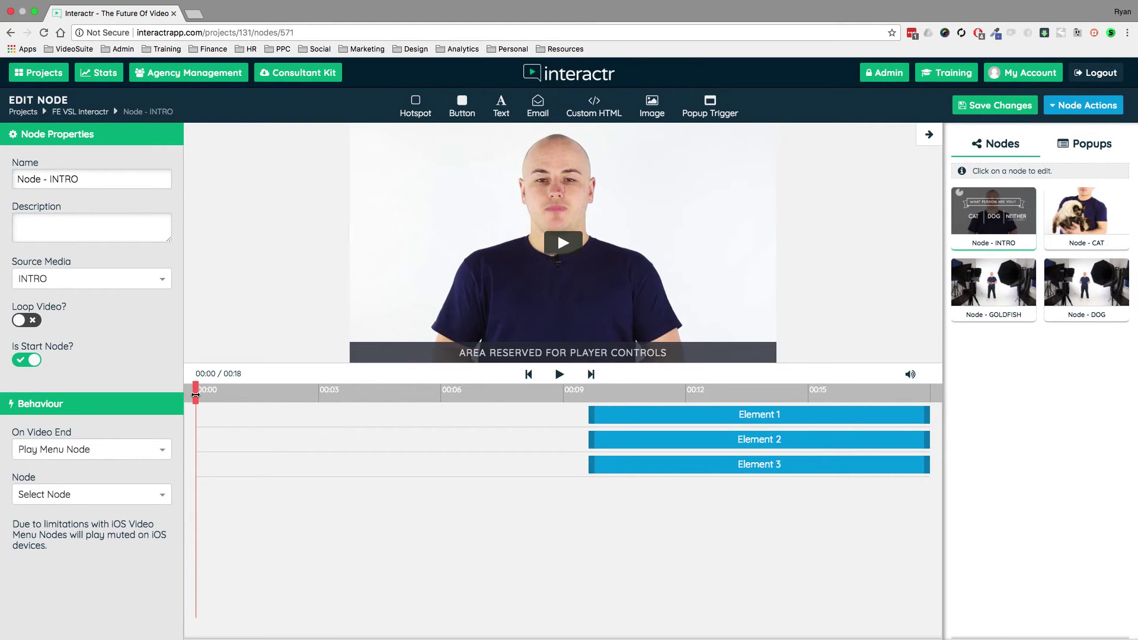
Add an image element at 00:10 in the INTRO video, at about 50 px vertical and 572 px horizontal position
left_click_drag(196, 393, 624, 389)
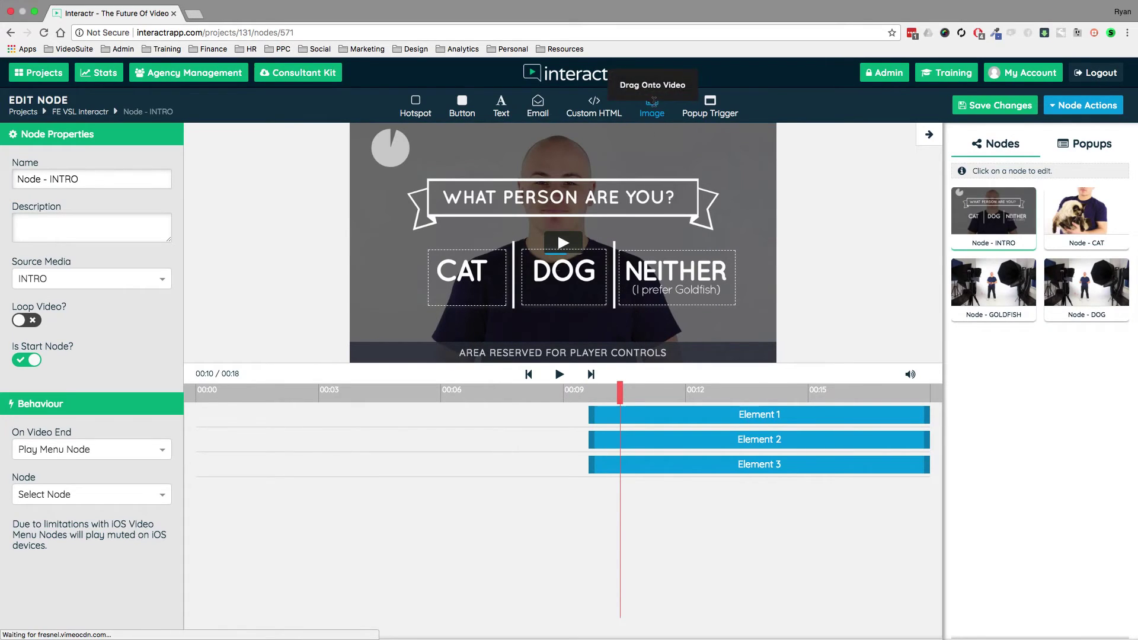
left_click_drag(655, 110, 709, 189)
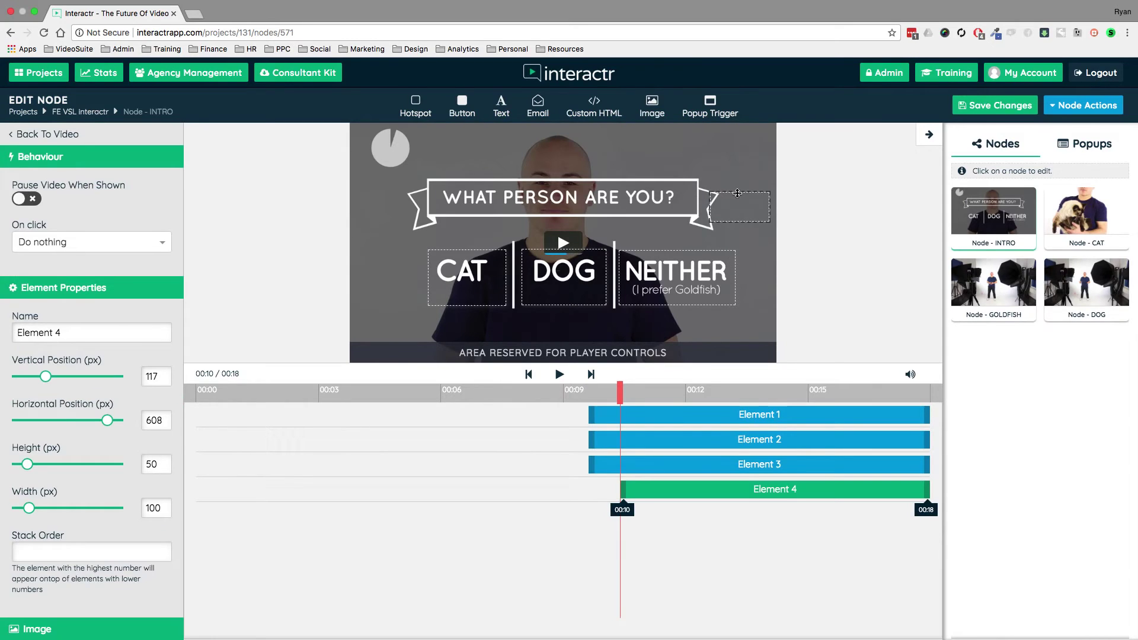
left_click_drag(739, 200, 718, 160)
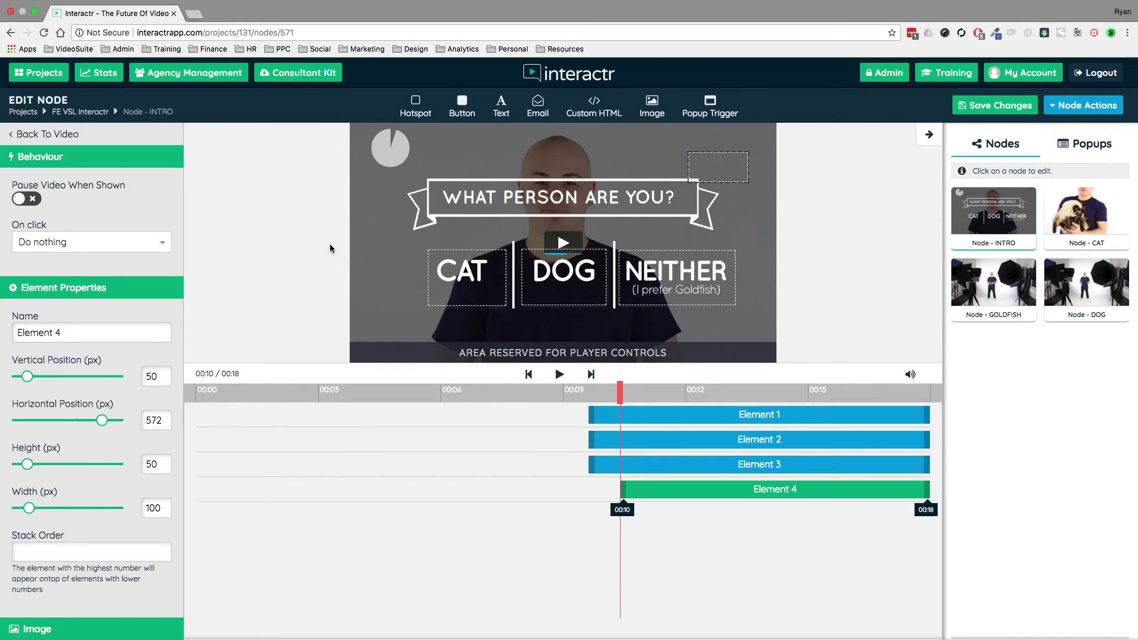
Fill the image element with the Tell Me More library image at about 176 by 126 px, and delete the element again
scroll(83, 391, "down", 5)
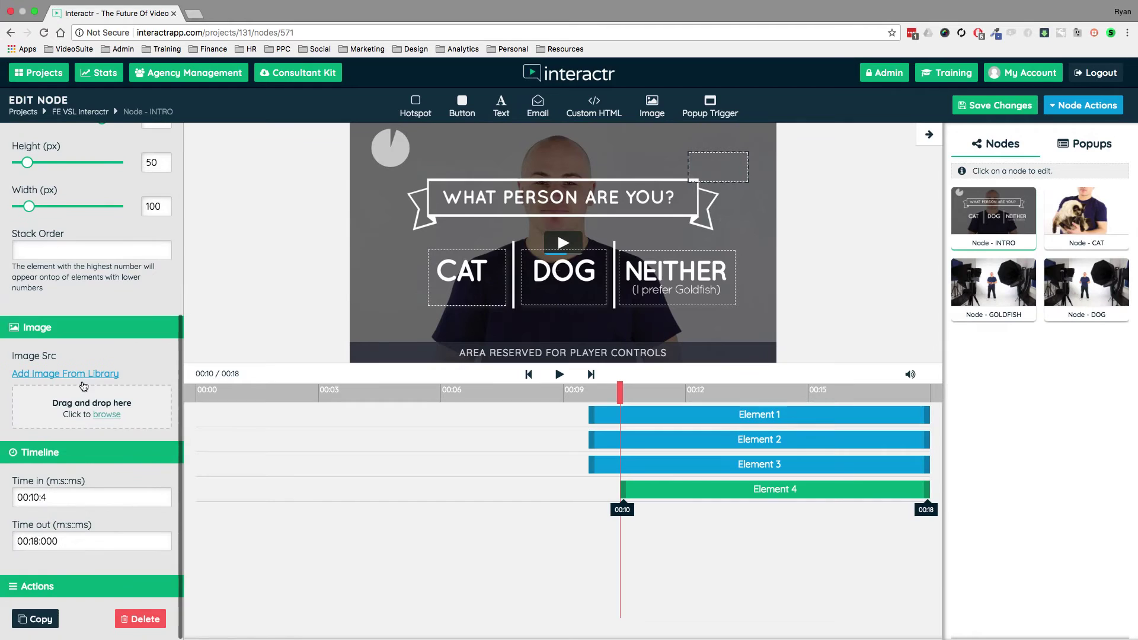
left_click(65, 374)
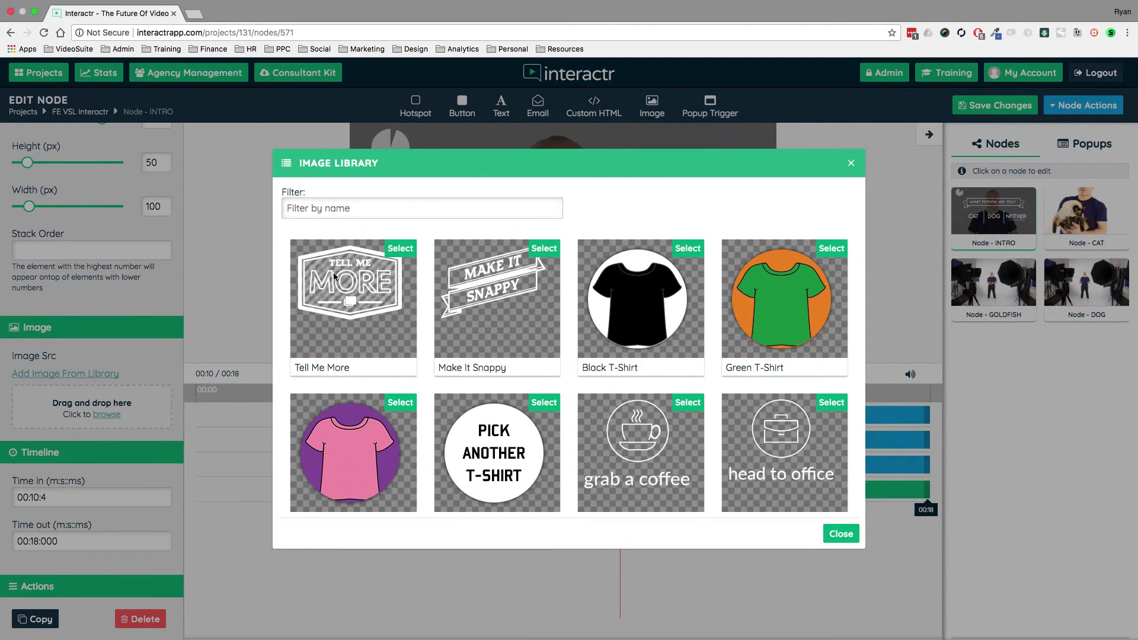
left_click(401, 255)
left_click_drag(740, 163, 698, 148)
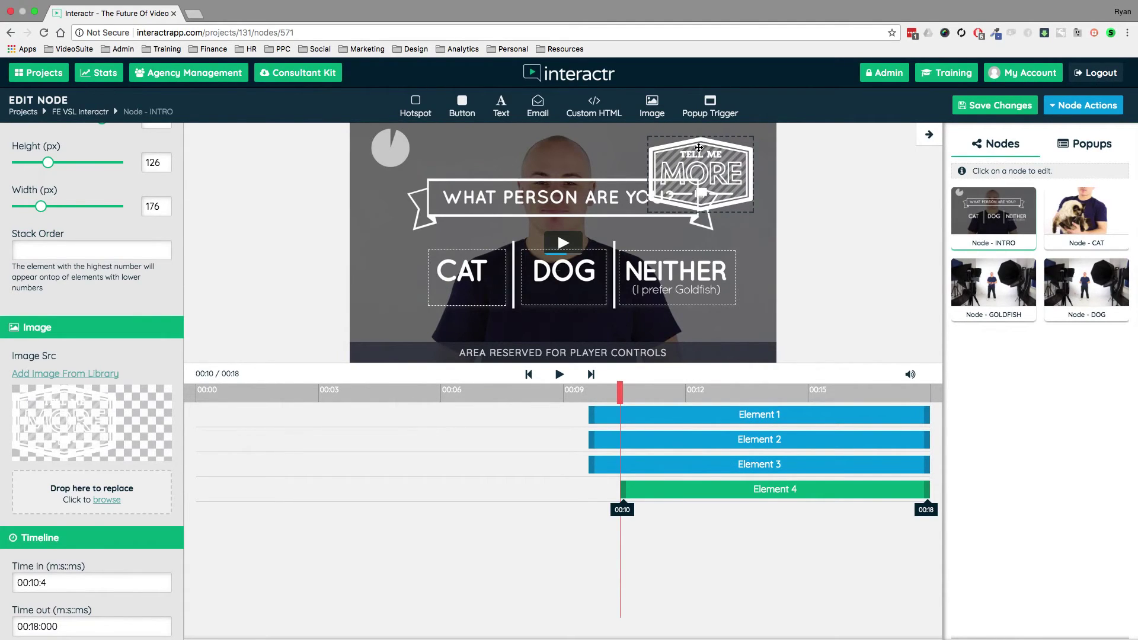
left_click_drag(699, 147, 702, 147)
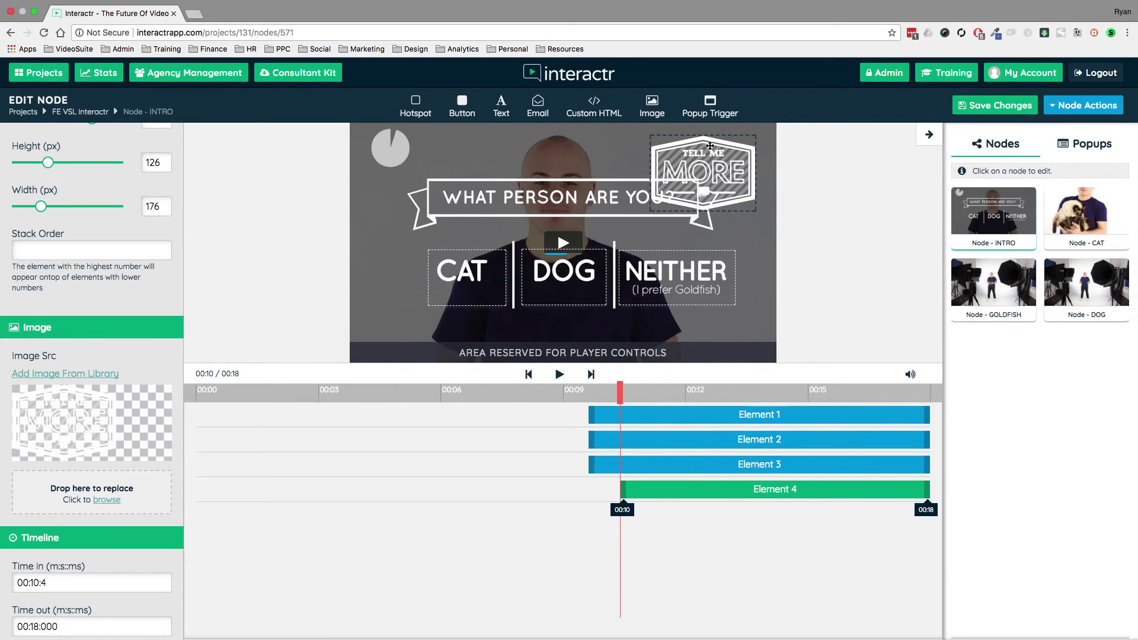
key("Delete")
left_click(521, 419)
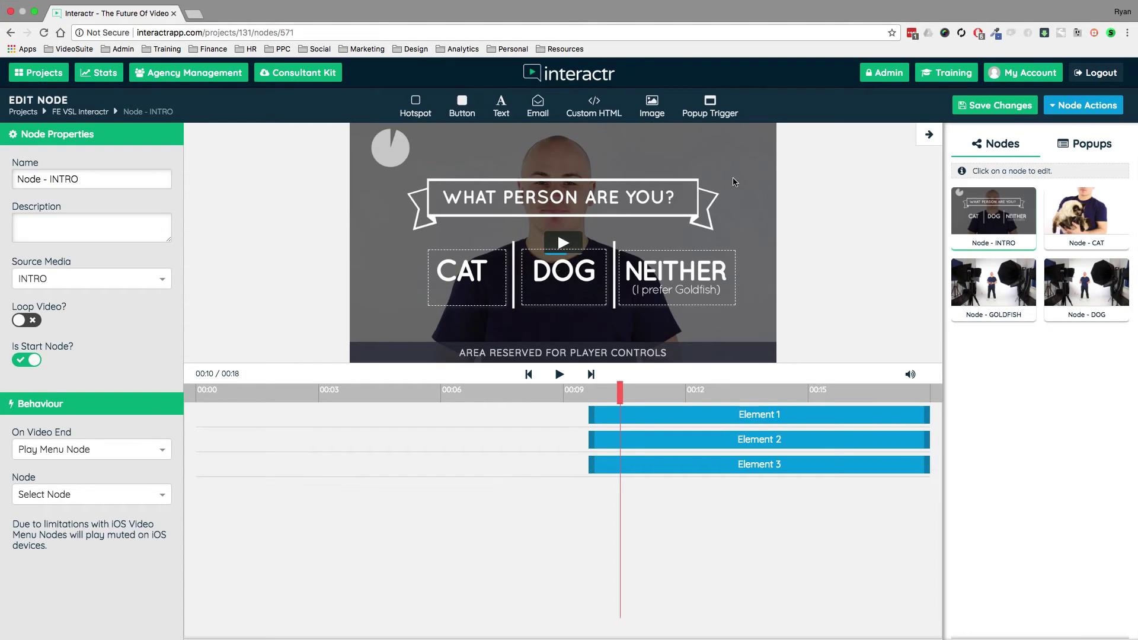
Create a new popup for the INTRO node and apply the email template to it
left_click(1089, 147)
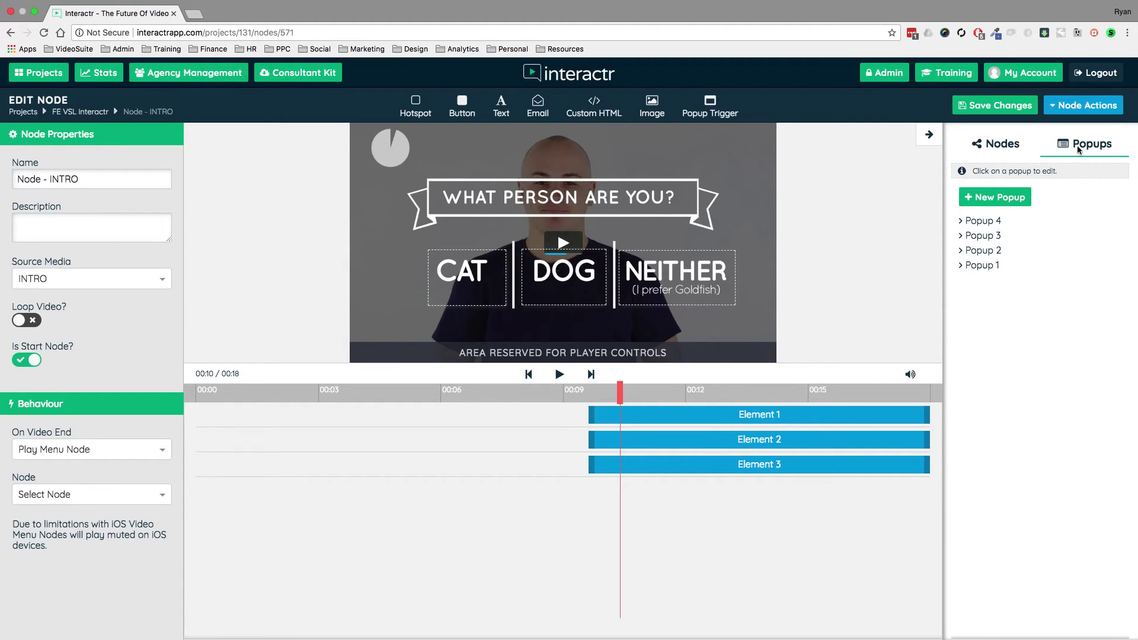
left_click(996, 203)
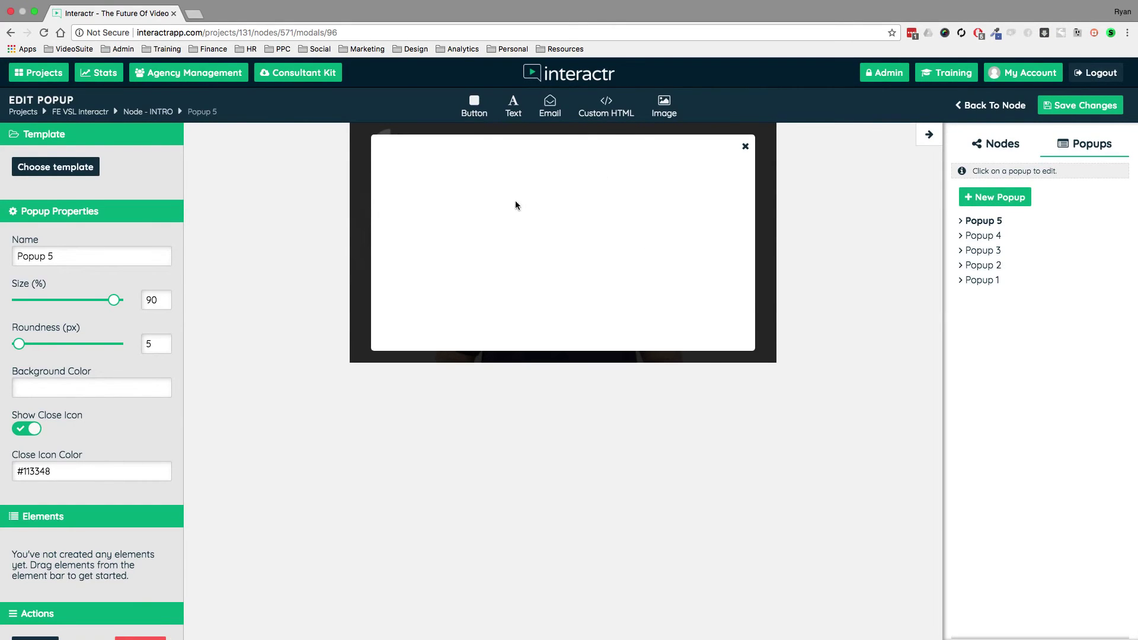
left_click(74, 170)
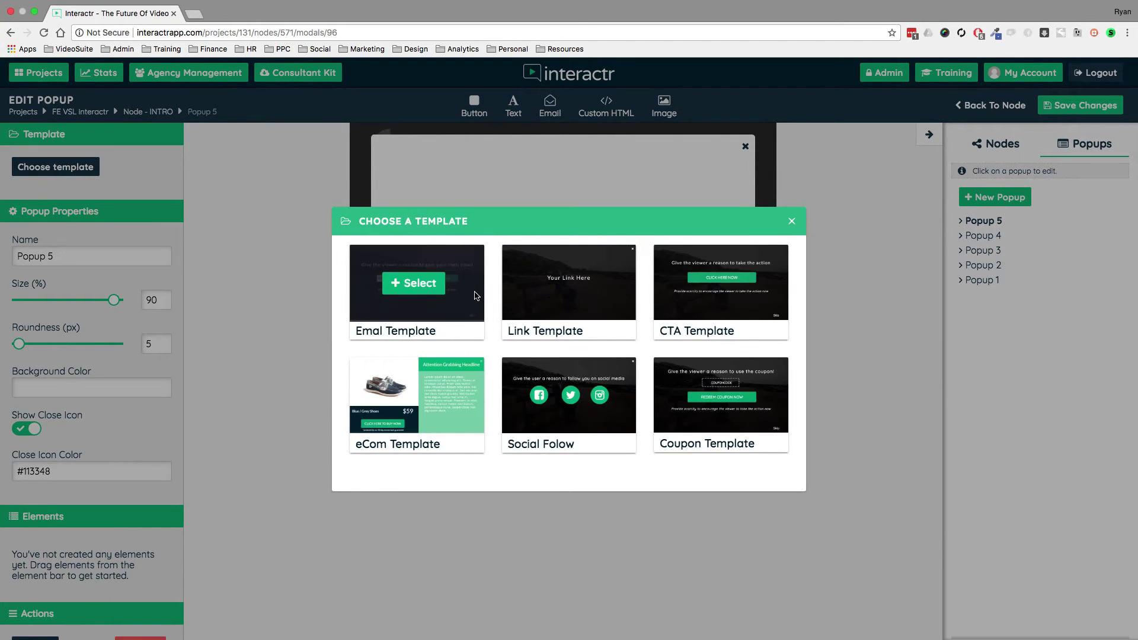
mouse_move(576, 281)
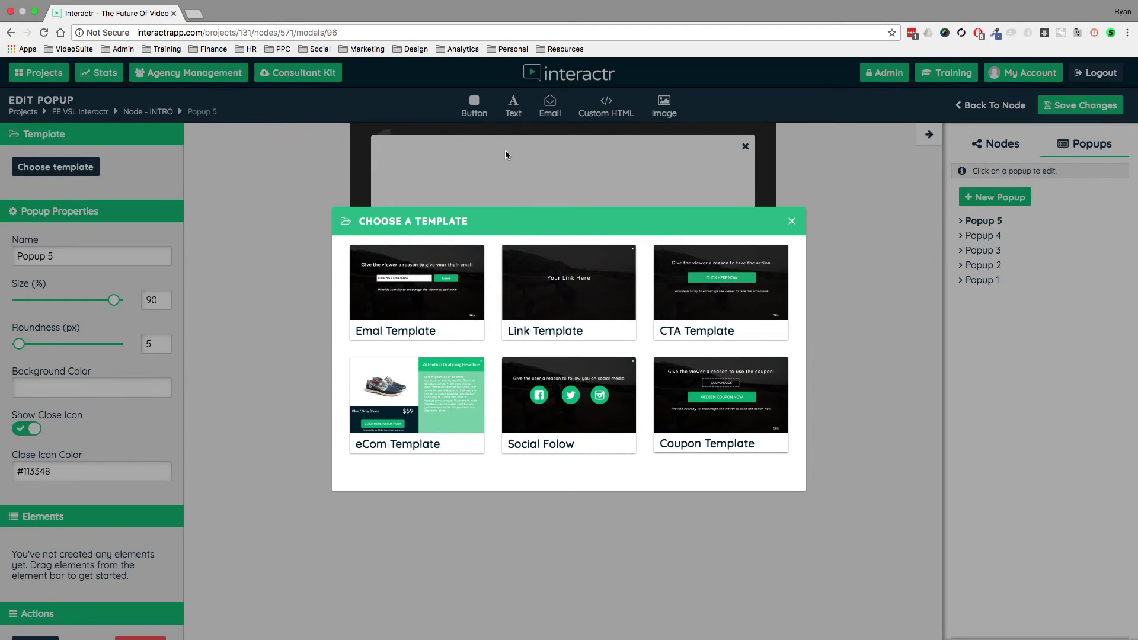
mouse_move(408, 276)
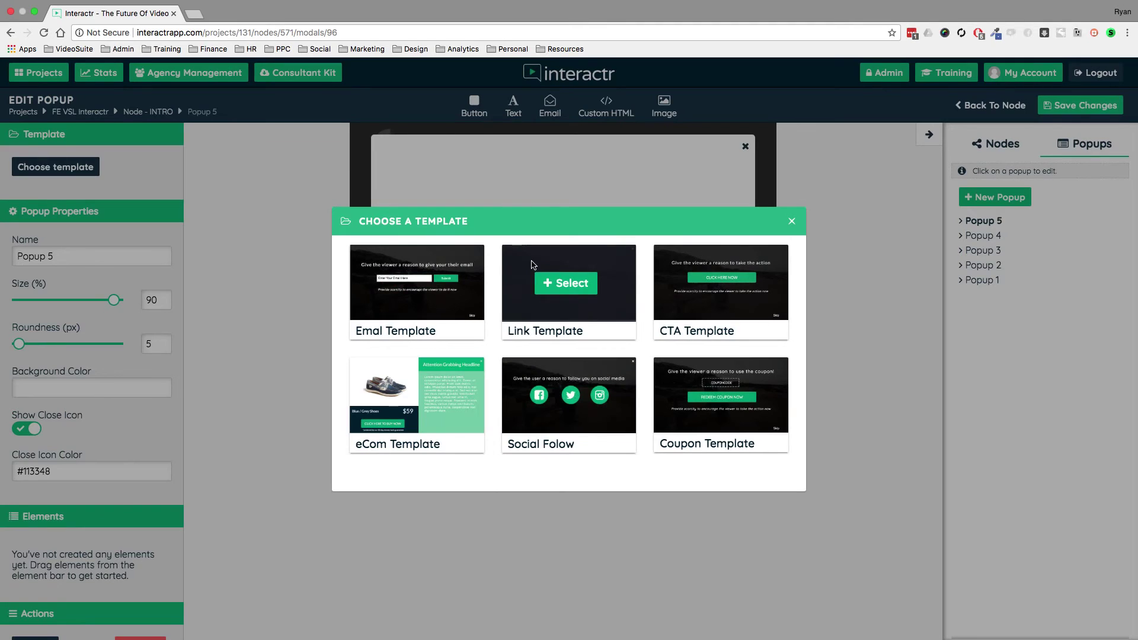
left_click(422, 286)
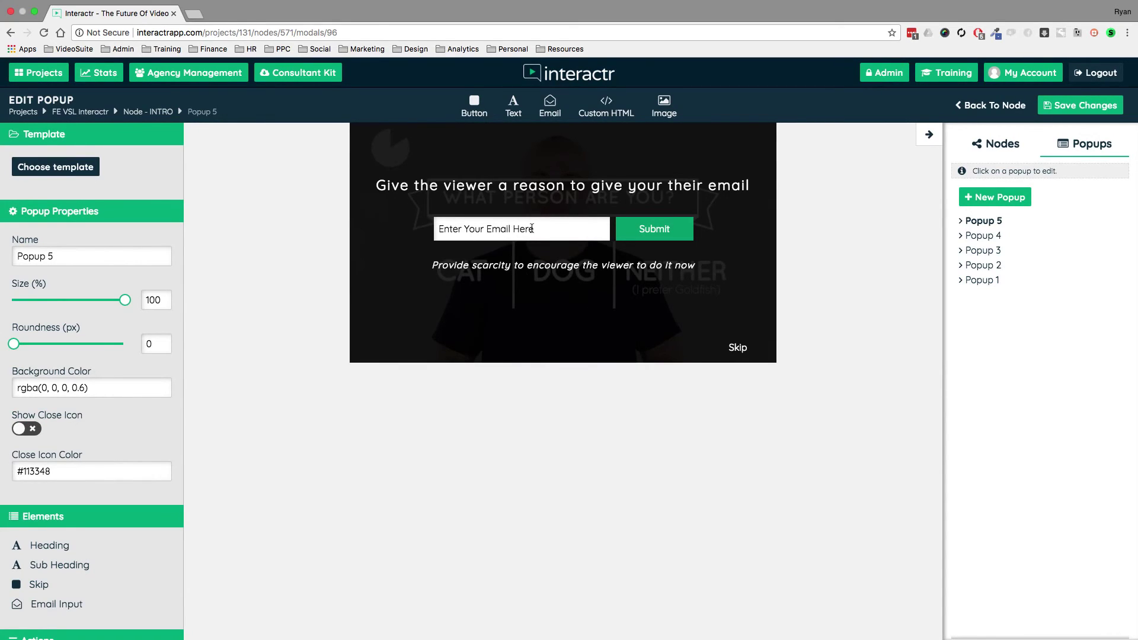
Inspect the popup's heading and email input element properties, and return to the popup's own properties
left_click(600, 190)
left_click(656, 234)
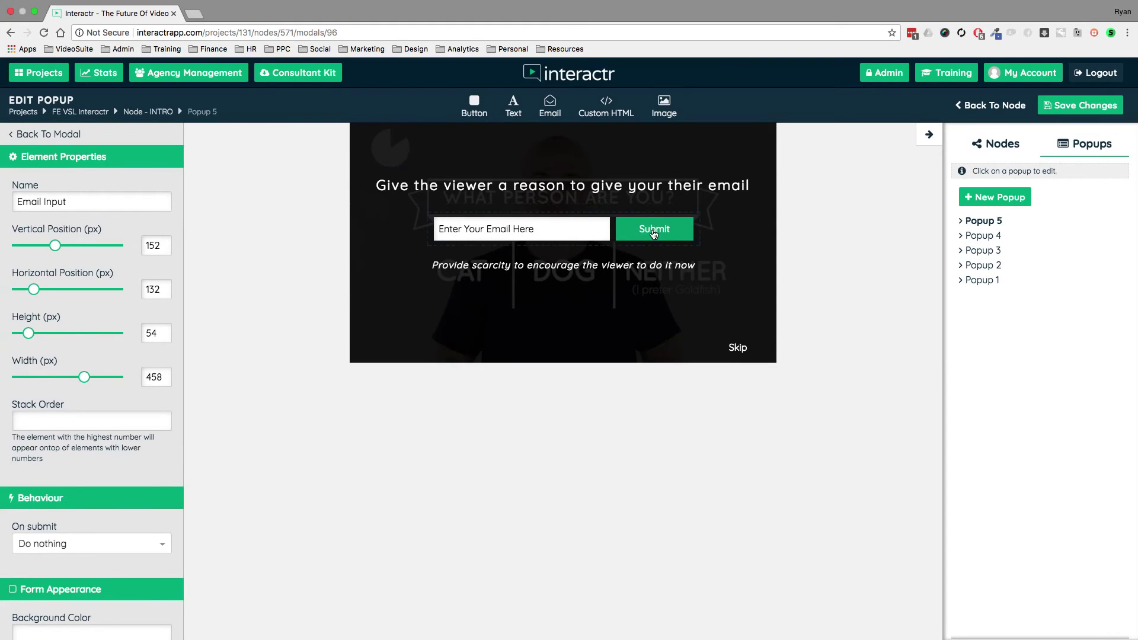
left_click(66, 135)
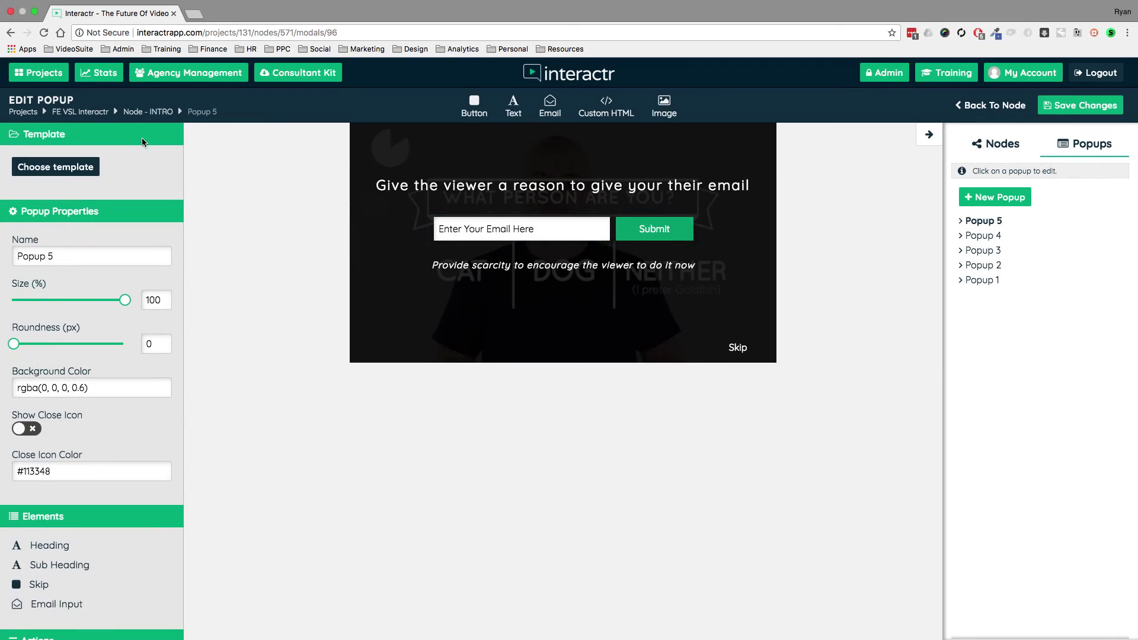
Try the coupon template and the CTA template on the popup
left_click(89, 168)
left_click(723, 394)
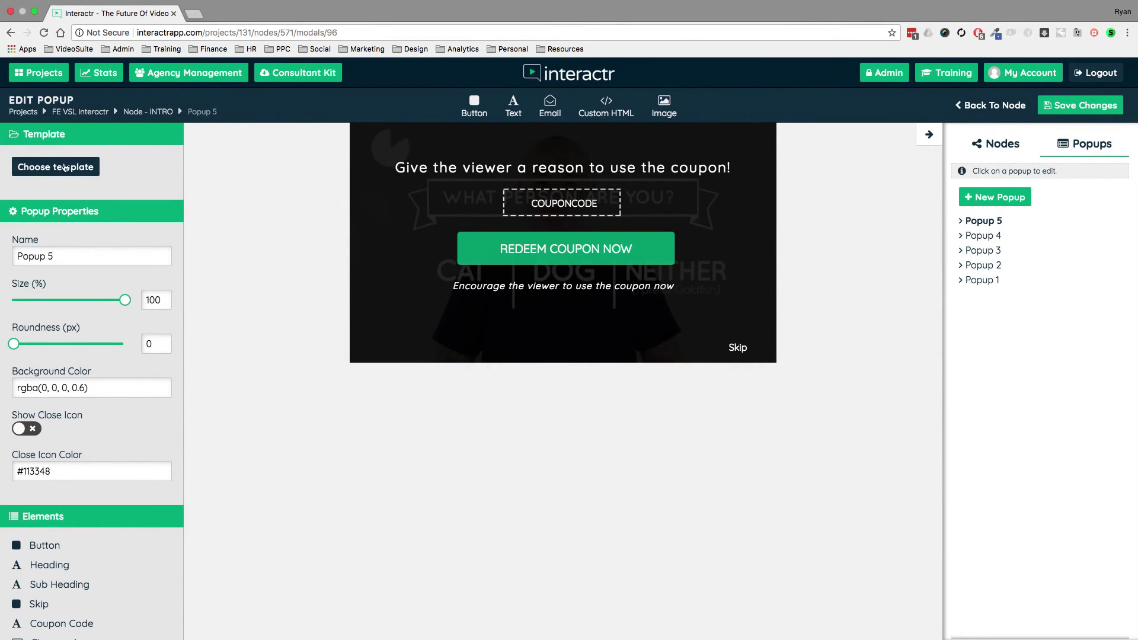
left_click(83, 169)
left_click(733, 289)
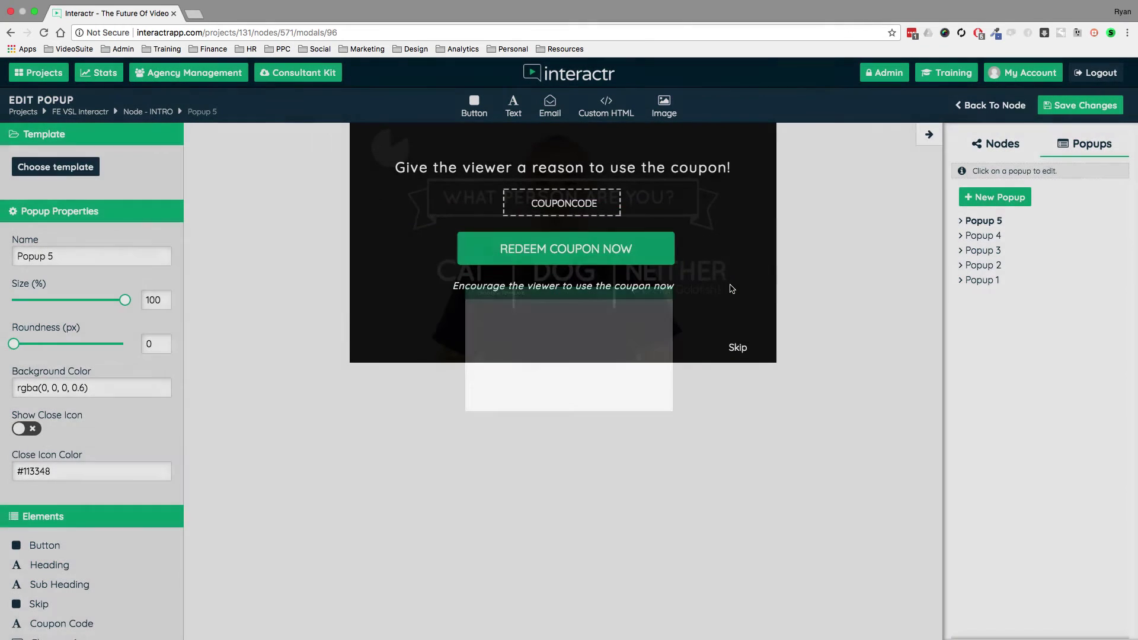
Apply the eCom template to the popup and open the properties of its product description element
left_click(59, 167)
left_click(411, 394)
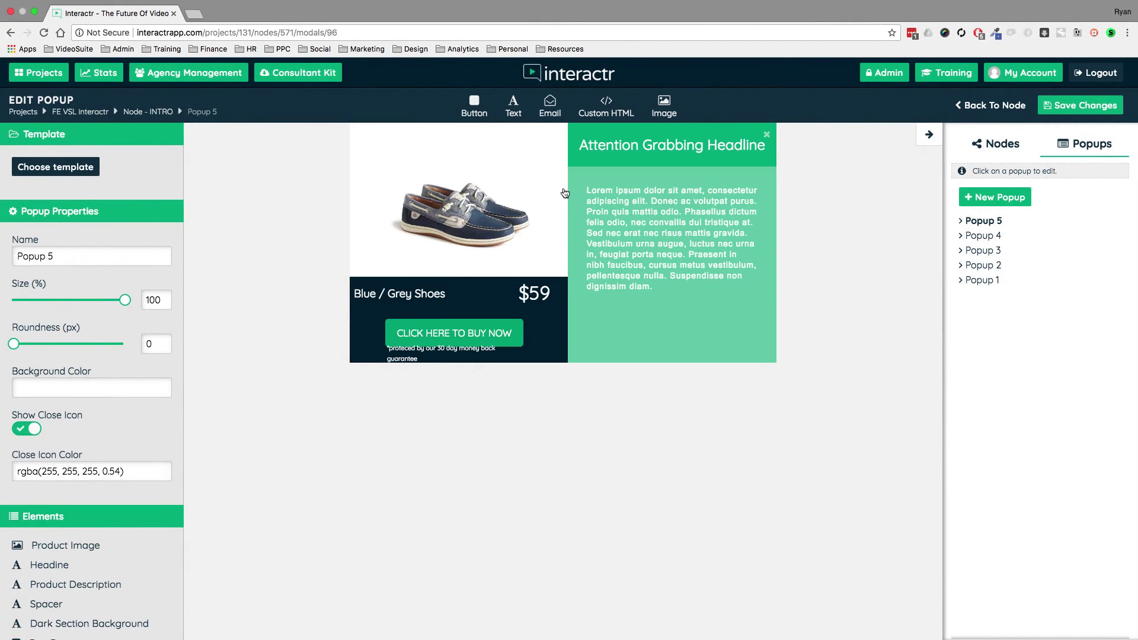
left_click(597, 179)
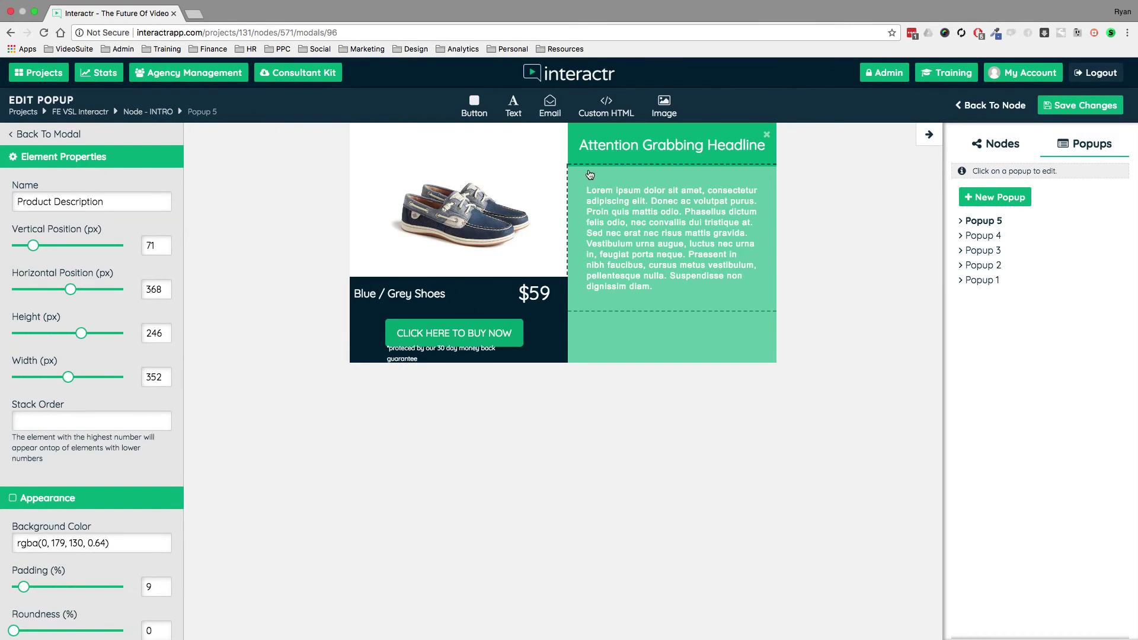
Return from the popup to the INTRO node, save its changes and go back to the FE VSL Interactr project canvas
left_click(1001, 105)
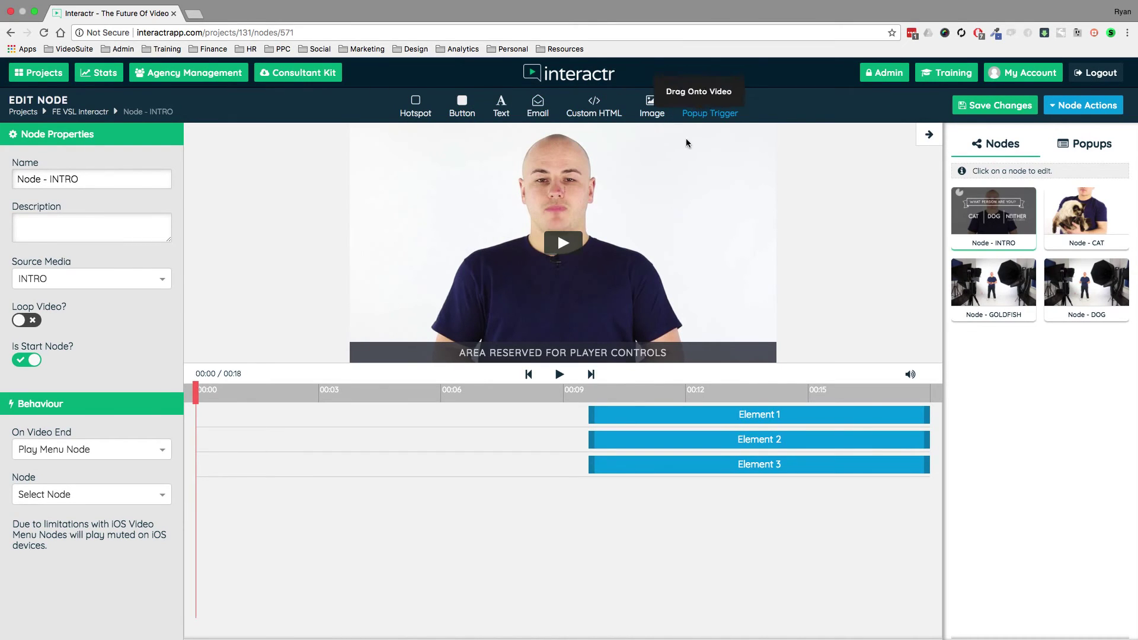
left_click(995, 106)
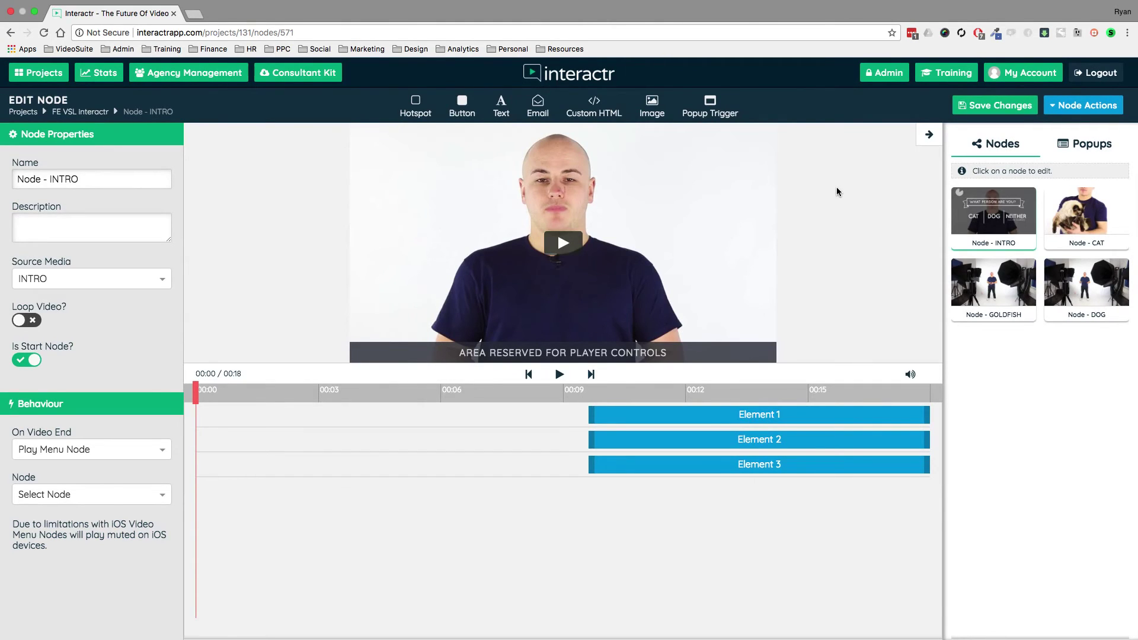
left_click(80, 112)
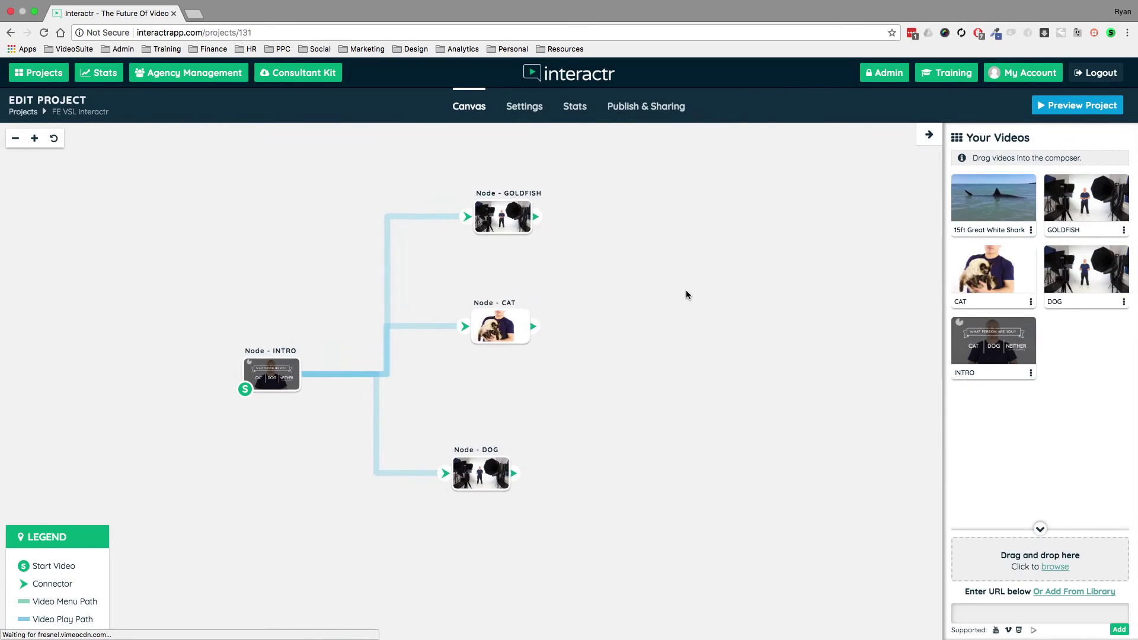
Line up the GOLDFISH, CAT and DOG nodes in a more even column beside the INTRO node
left_click(492, 202)
mouse_move(525, 333)
left_mouse_down()
mouse_move(561, 355)
mouse_move(522, 354)
mouse_move(524, 344)
left_mouse_up()
left_click_drag(480, 468, 505, 460)
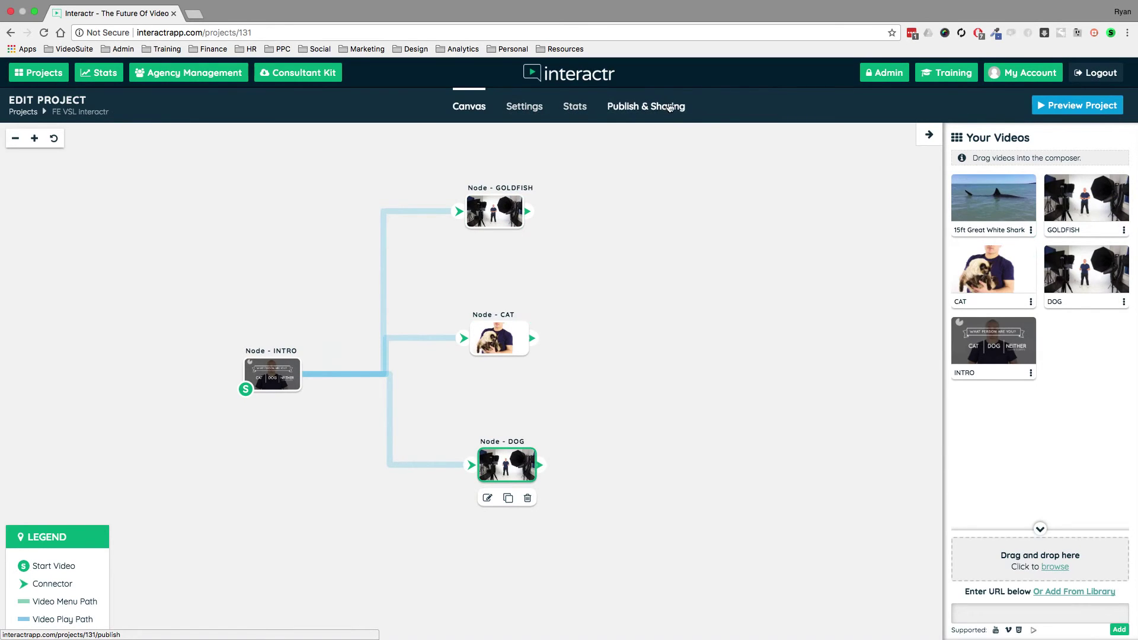
Review the project settings, including the chapters, thumbnail, Facebook Pixel and admin template options
left_click(524, 107)
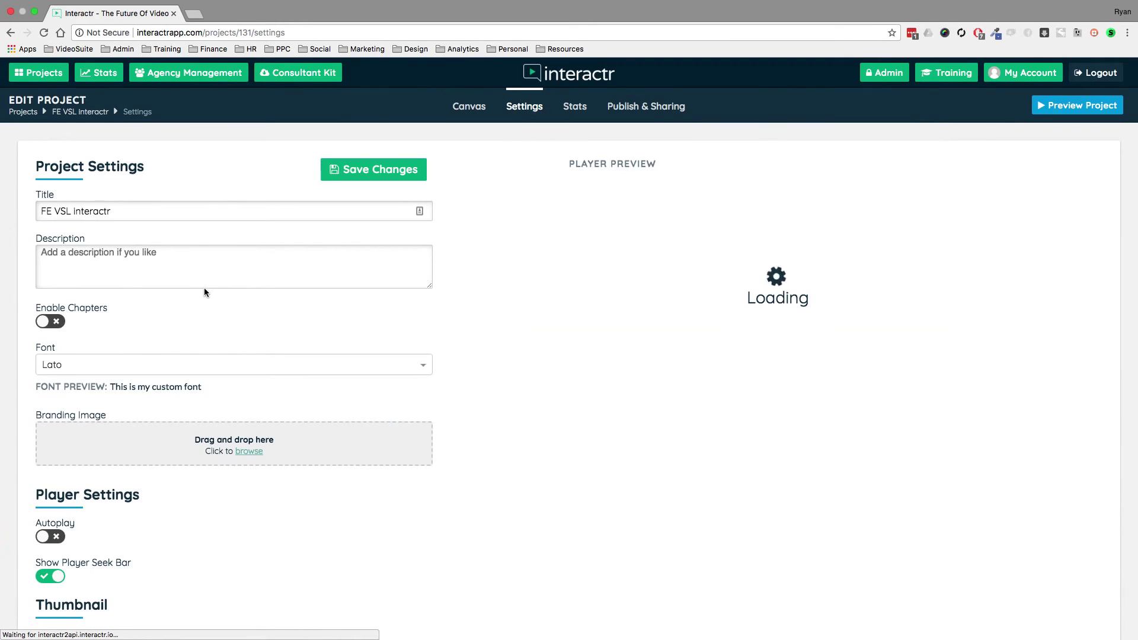
scroll(204, 299, "down", 6)
scroll(204, 299, "down", 7)
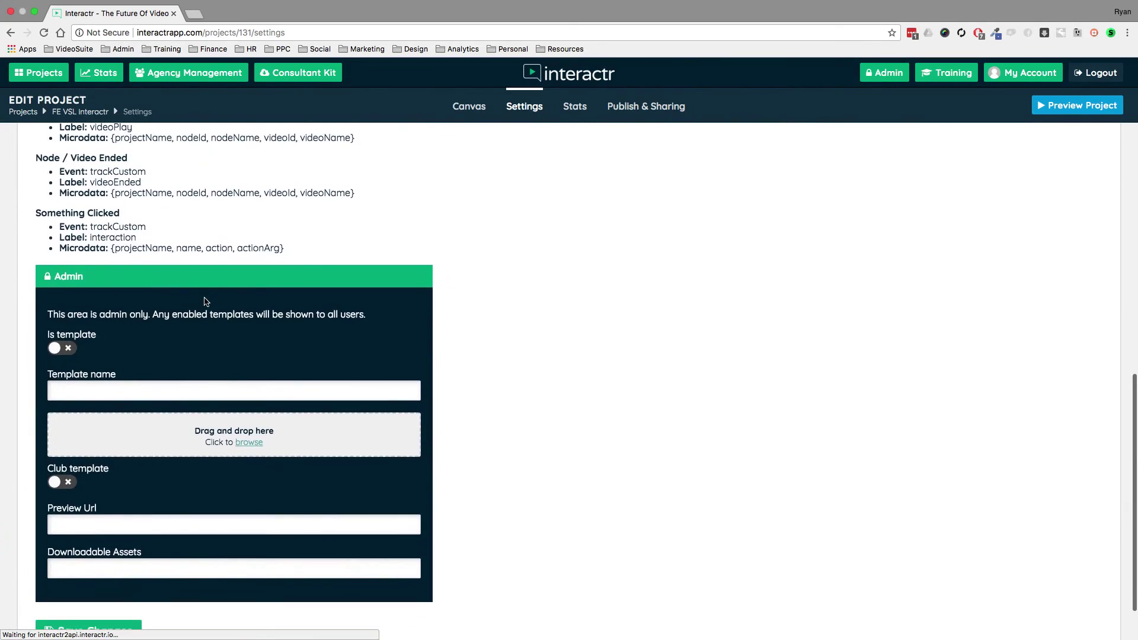
scroll(204, 300, "up", 6)
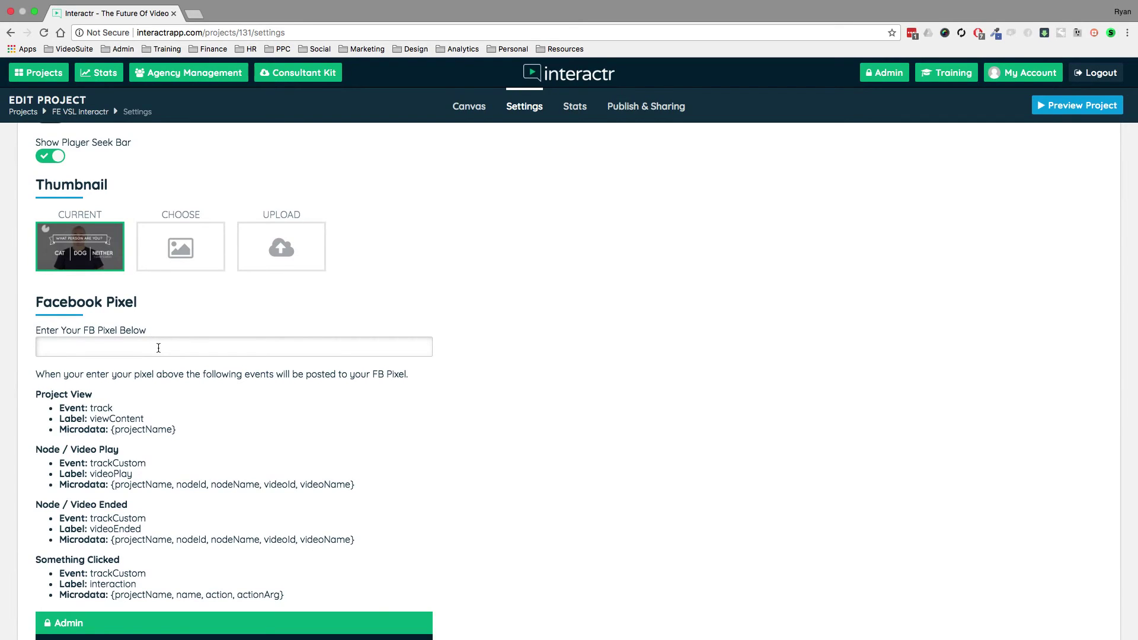
scroll(165, 345, "down", 1)
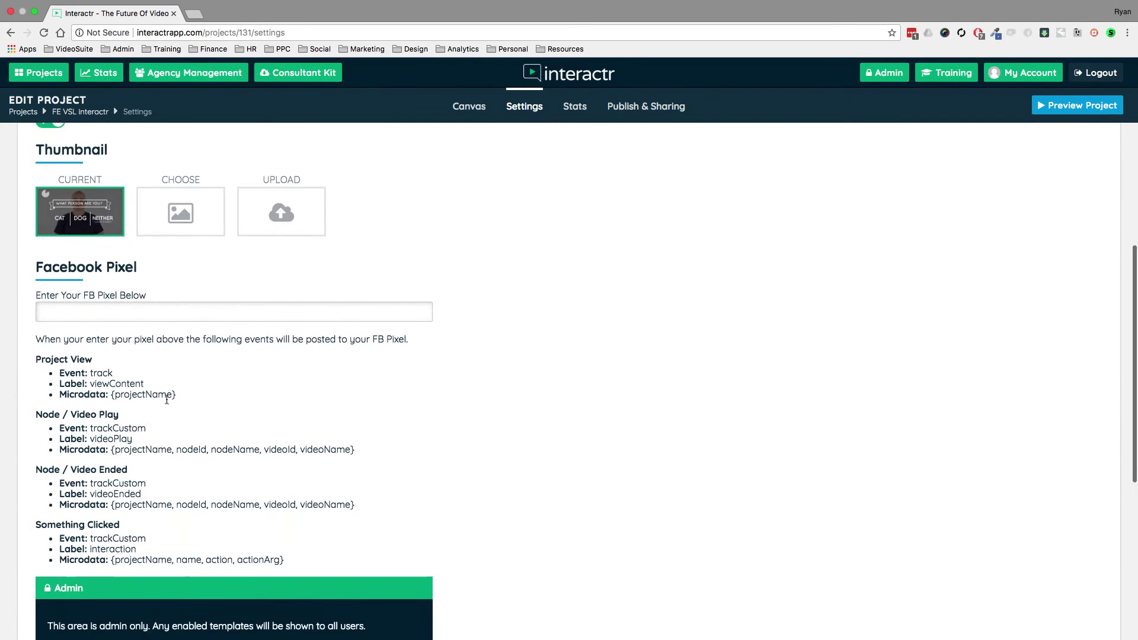
scroll(167, 400, "up", 10)
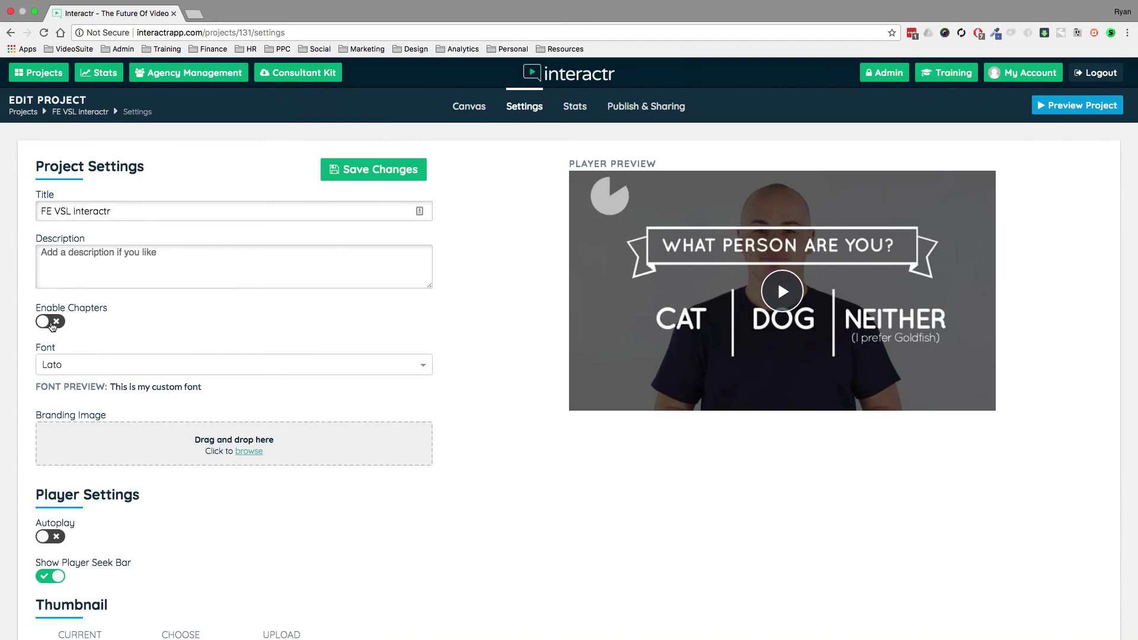
Return to the project canvas and delete the connections from INTRO to GOLDFISH, CAT and DOG
left_click(468, 107)
left_click_drag(508, 225, 530, 224)
left_click(456, 211)
key("Delete")
left_click(438, 339)
key("Delete")
left_click(389, 393)
key("Delete")
Shift the INTRO node away from the others and align GOLDFISH, CAT and DOG in a straight column
left_click_drag(278, 377, 231, 332)
left_click_drag(504, 215, 467, 211)
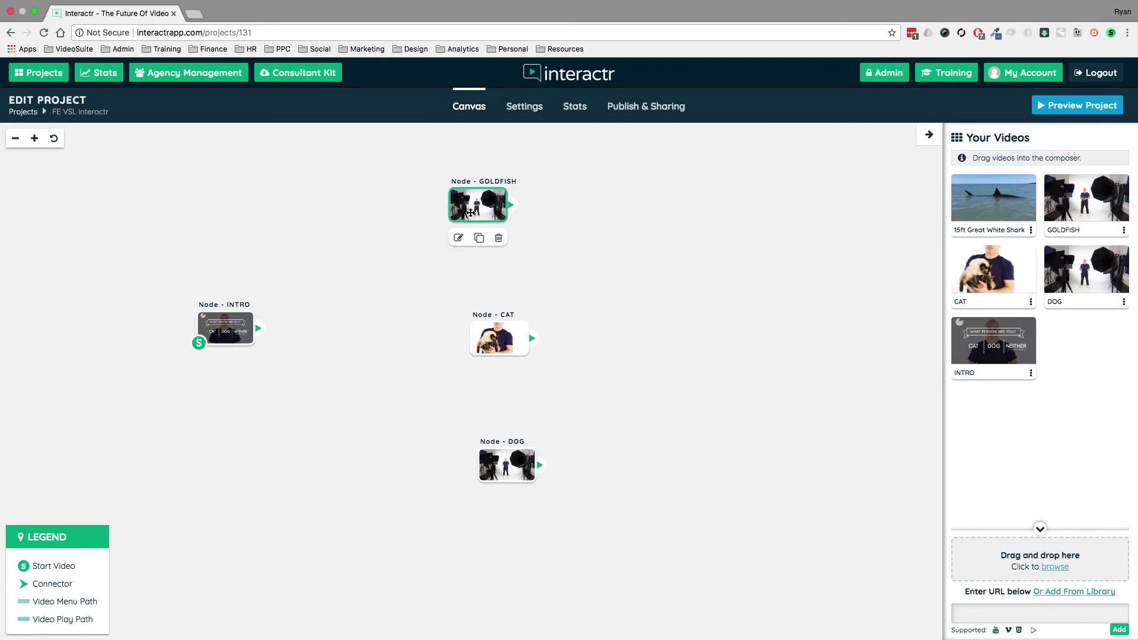
left_click_drag(502, 343, 485, 330)
left_click_drag(507, 465, 480, 456)
Add the 15ft Great White Shark video to the canvas as a node and scatter it among the GOLDFISH, CAT and DOG nodes
left_click_drag(979, 198, 649, 255)
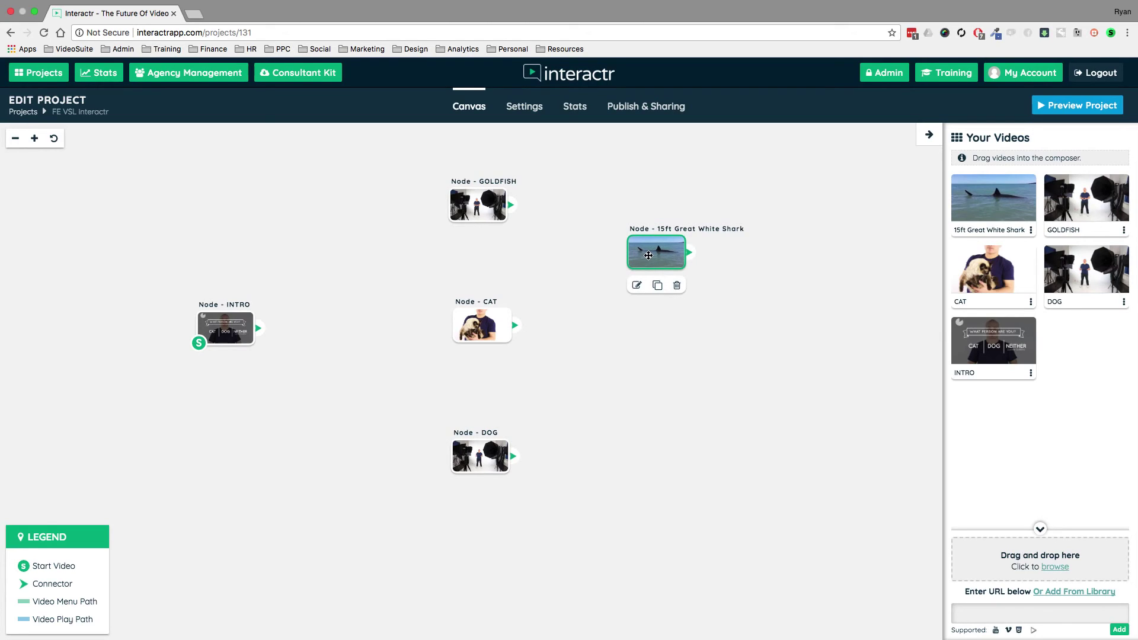
left_click_drag(480, 207, 482, 197)
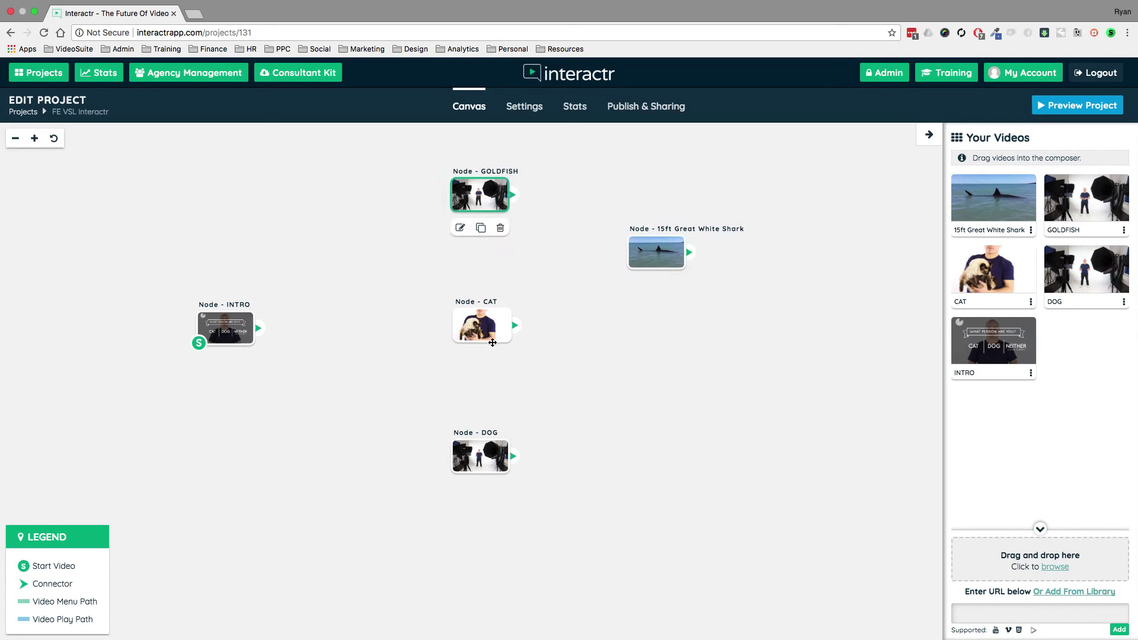
left_click_drag(483, 326, 643, 387)
left_click_drag(490, 466, 421, 406)
left_click_drag(645, 253, 538, 269)
Enable chapters in the project settings, save the changes and return to the canvas
left_click(524, 107)
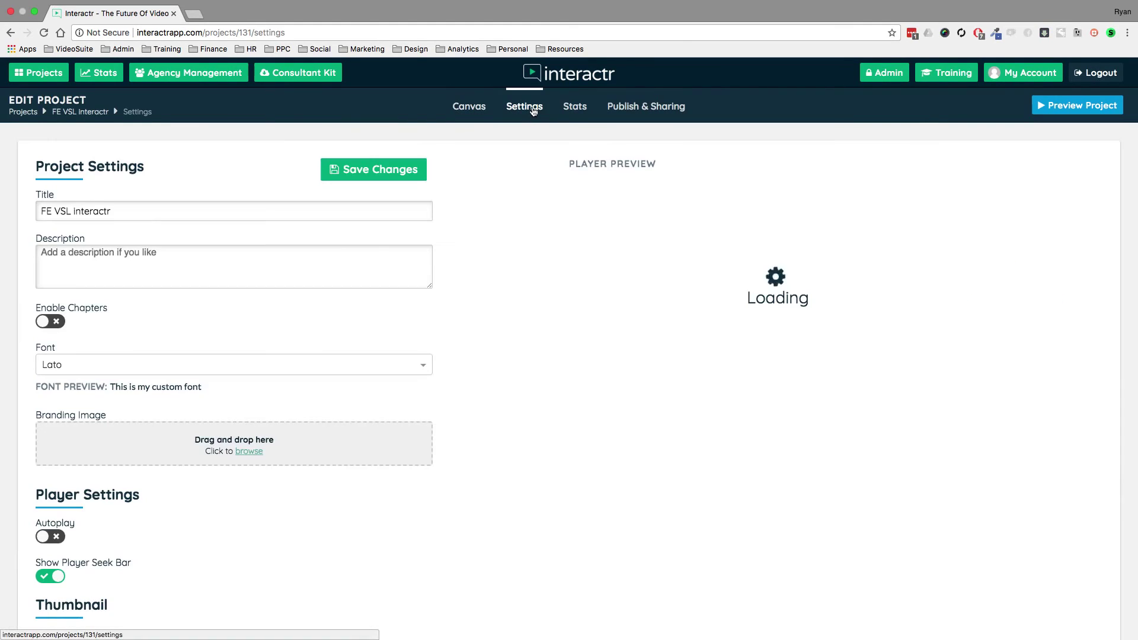
left_click(44, 322)
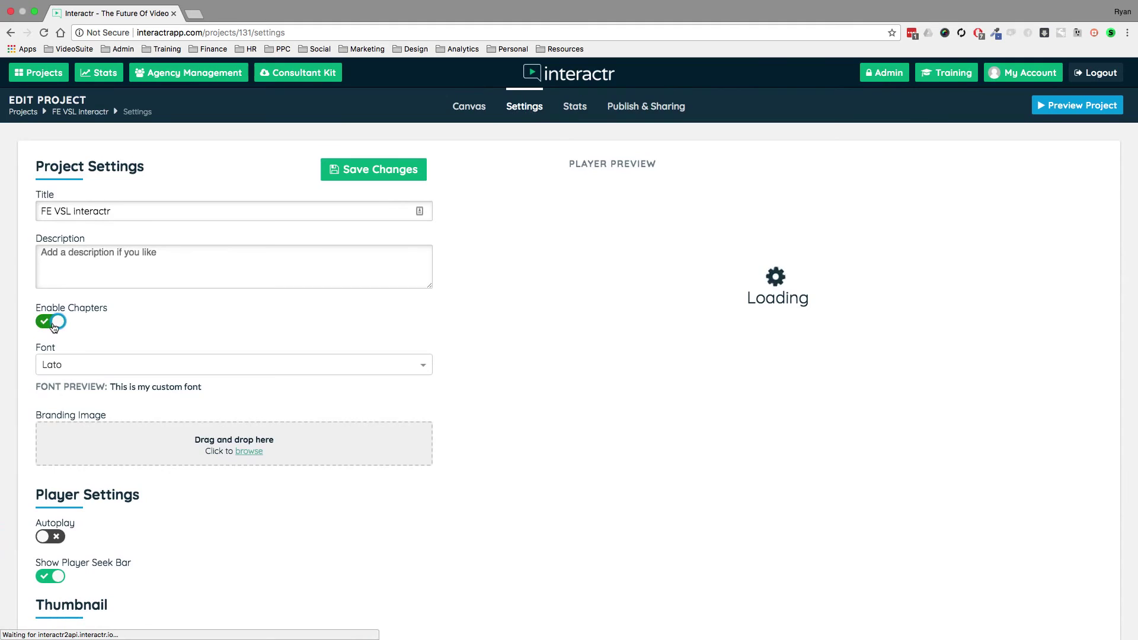
left_click(371, 173)
left_click(468, 109)
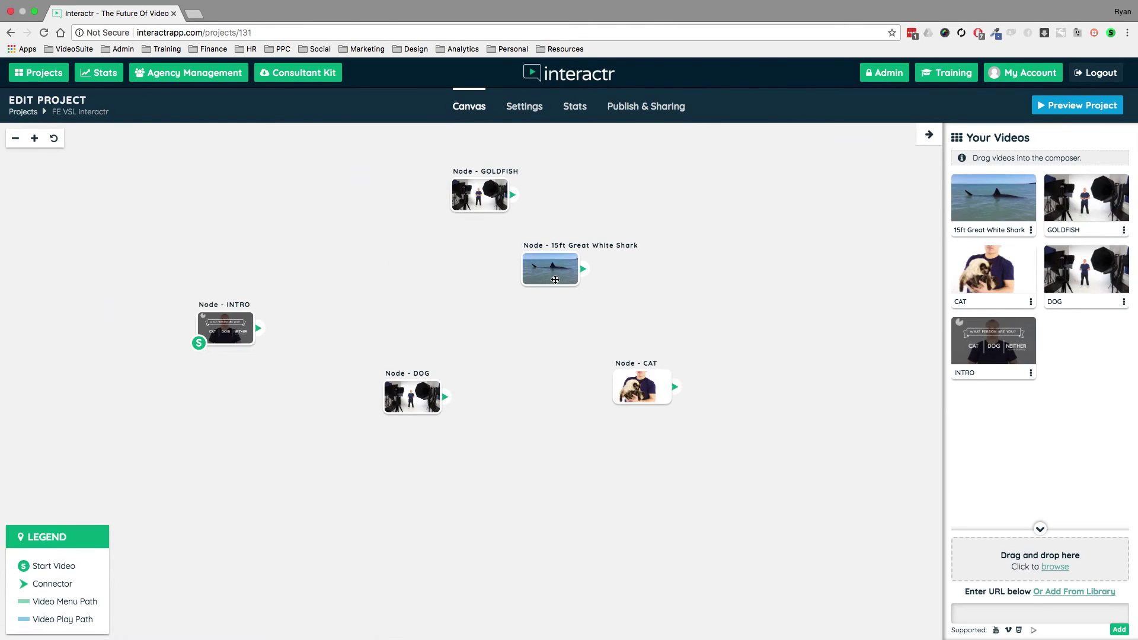
Reposition the unconnected 15ft Great White Shark, INTRO and GOLDFISH nodes on the canvas
left_click_drag(554, 271, 528, 293)
left_click(723, 252)
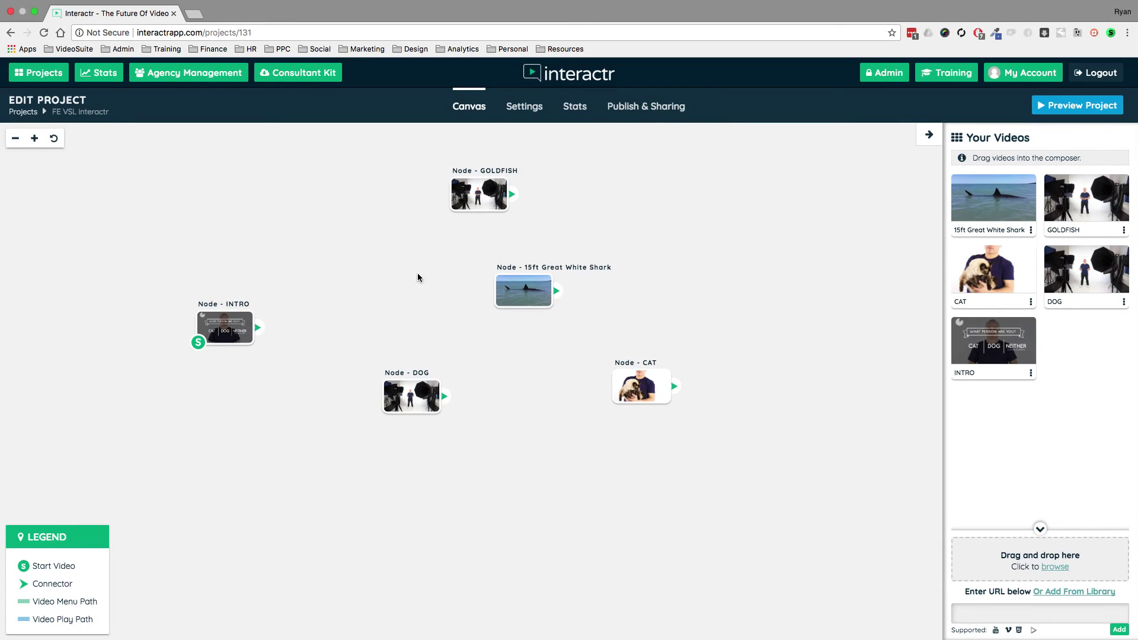
left_click_drag(234, 320, 196, 333)
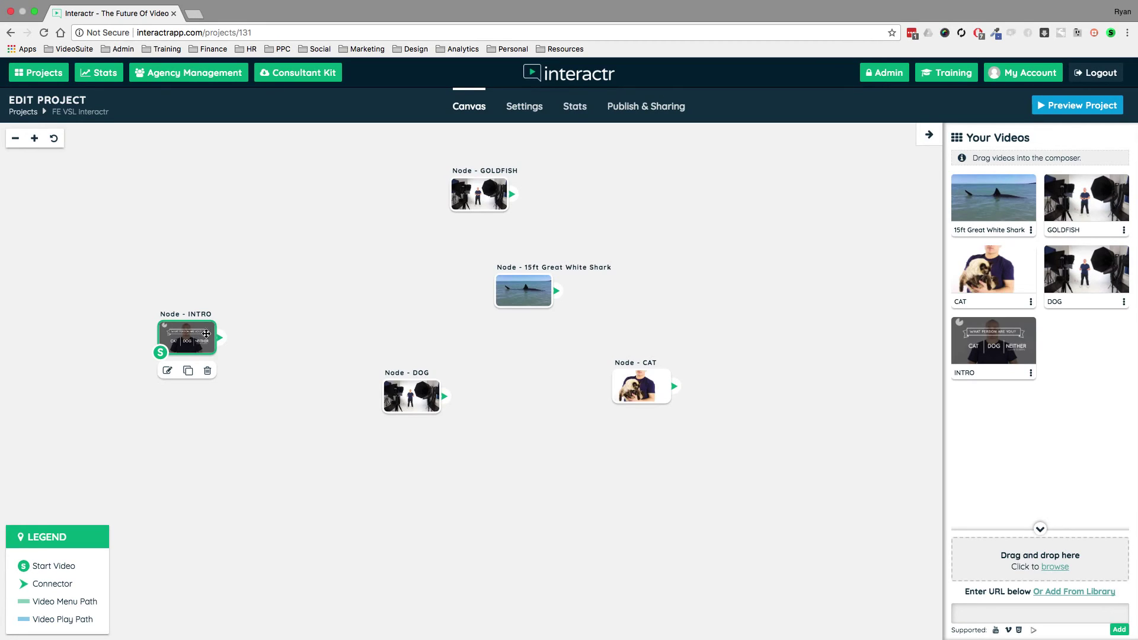
left_click_drag(465, 194, 428, 186)
left_click(618, 200)
Preview the project and use the chapter list to jump to the shark, CAT and GOLDFISH videos, then close the preview
left_click(1079, 108)
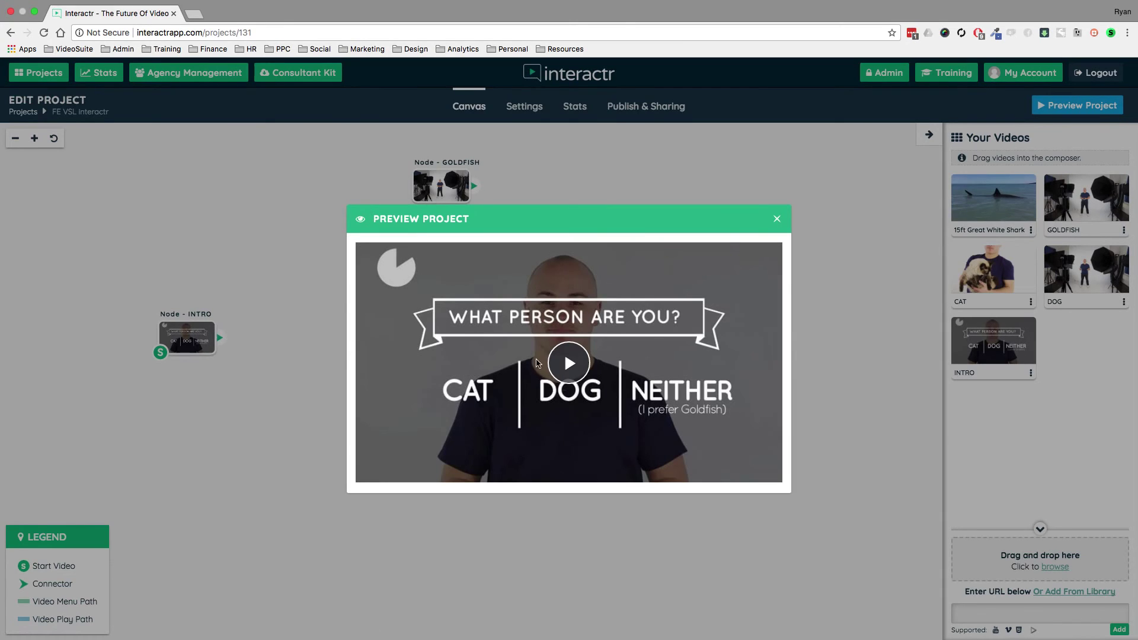
left_click(569, 364)
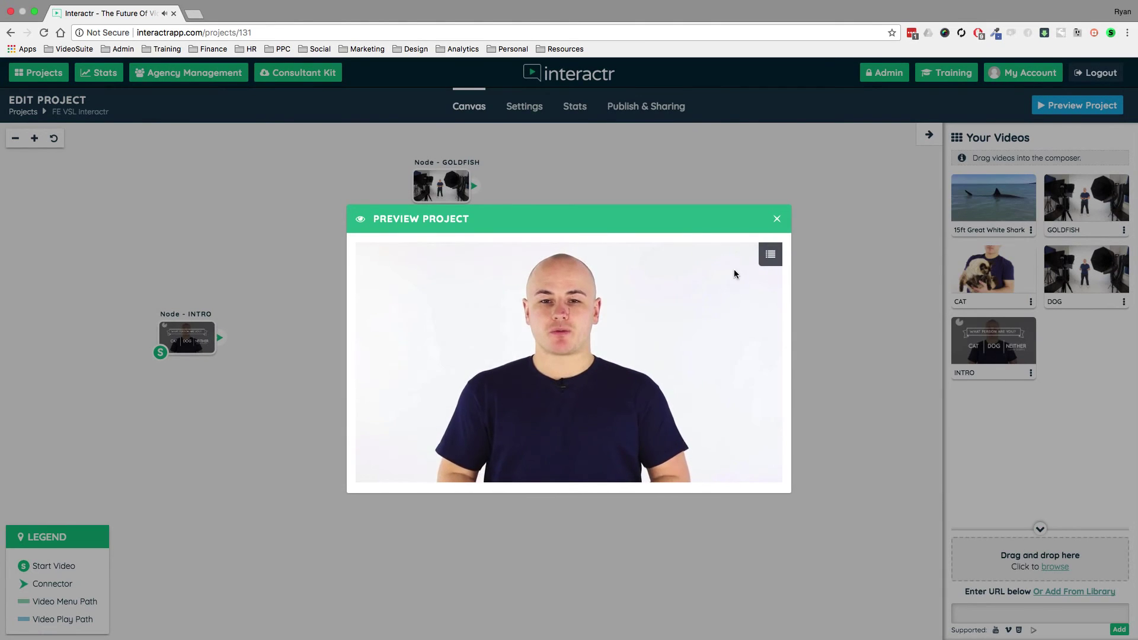
left_click(770, 255)
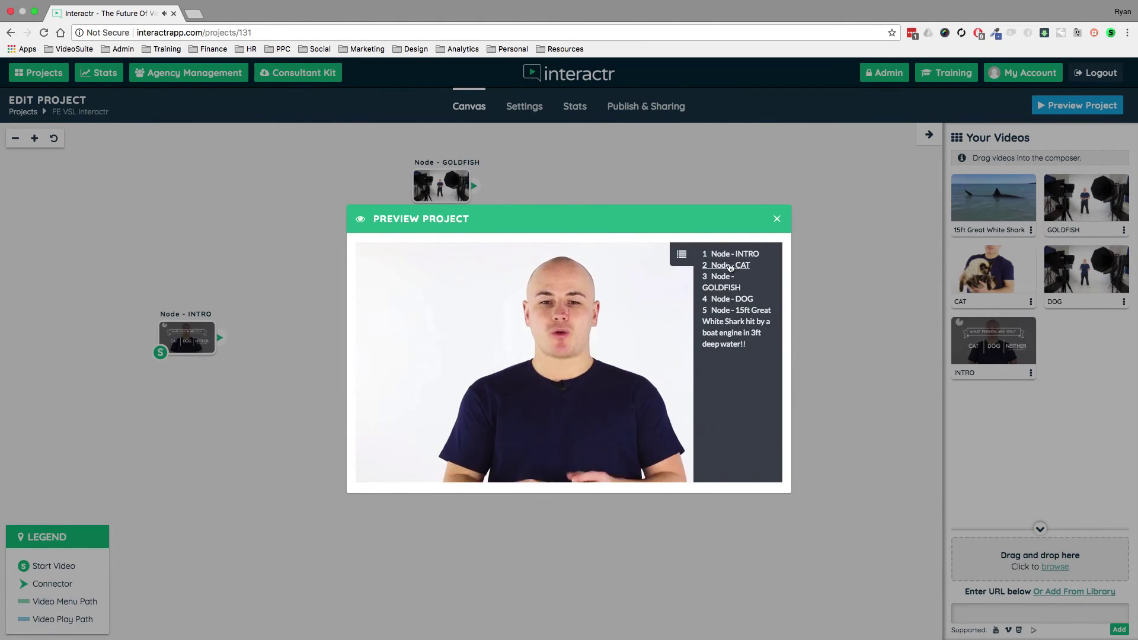
left_click(719, 325)
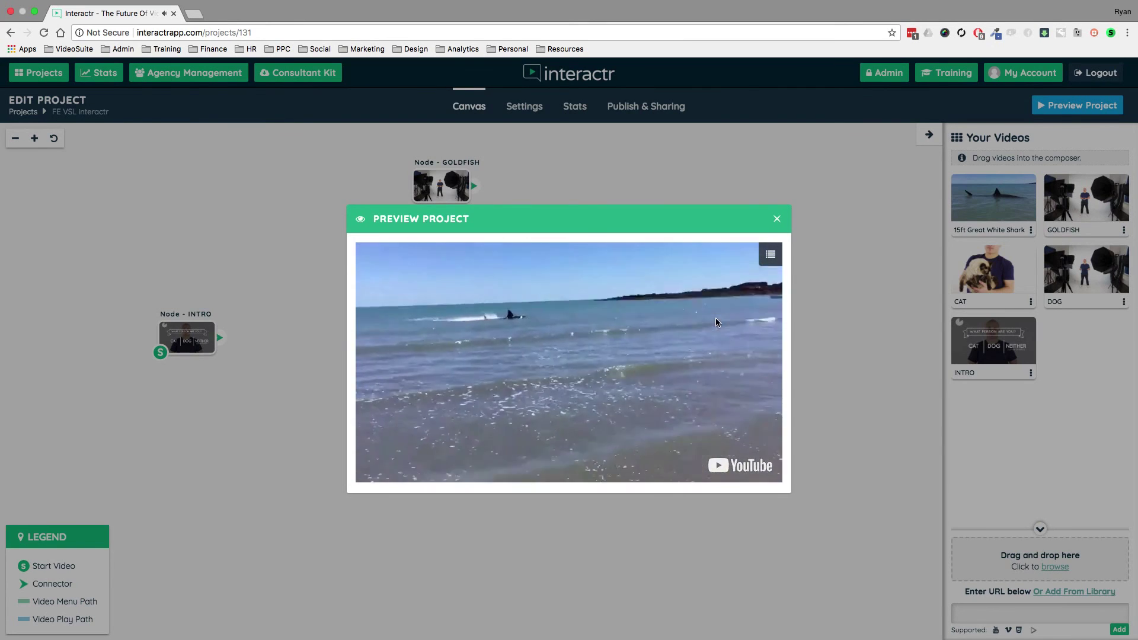
left_click(771, 257)
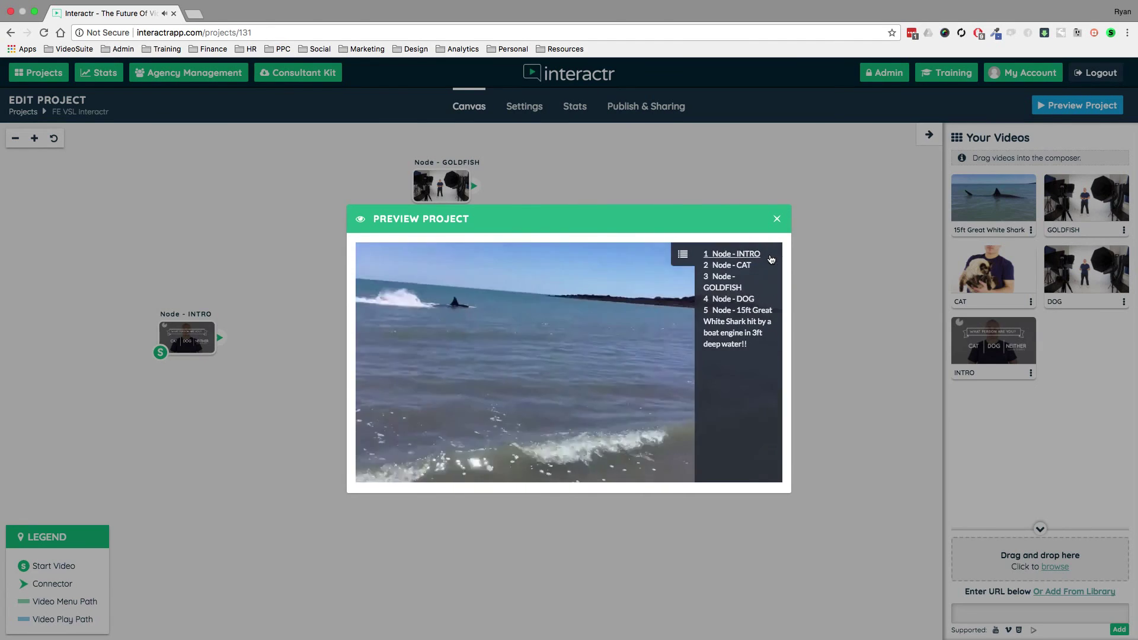
left_click(731, 265)
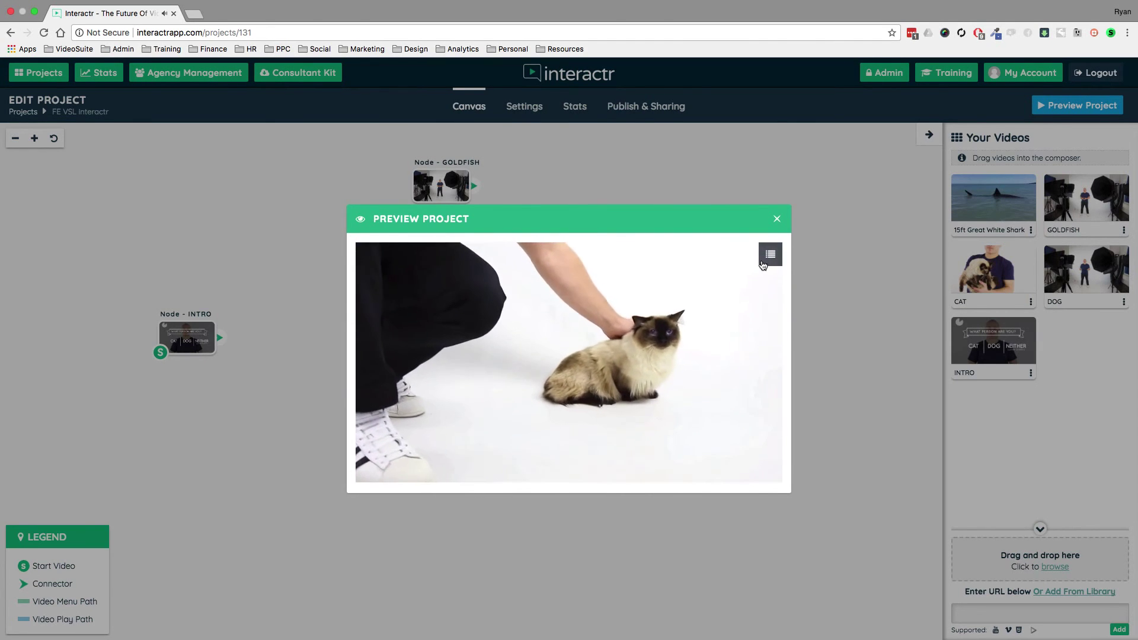
left_click(769, 260)
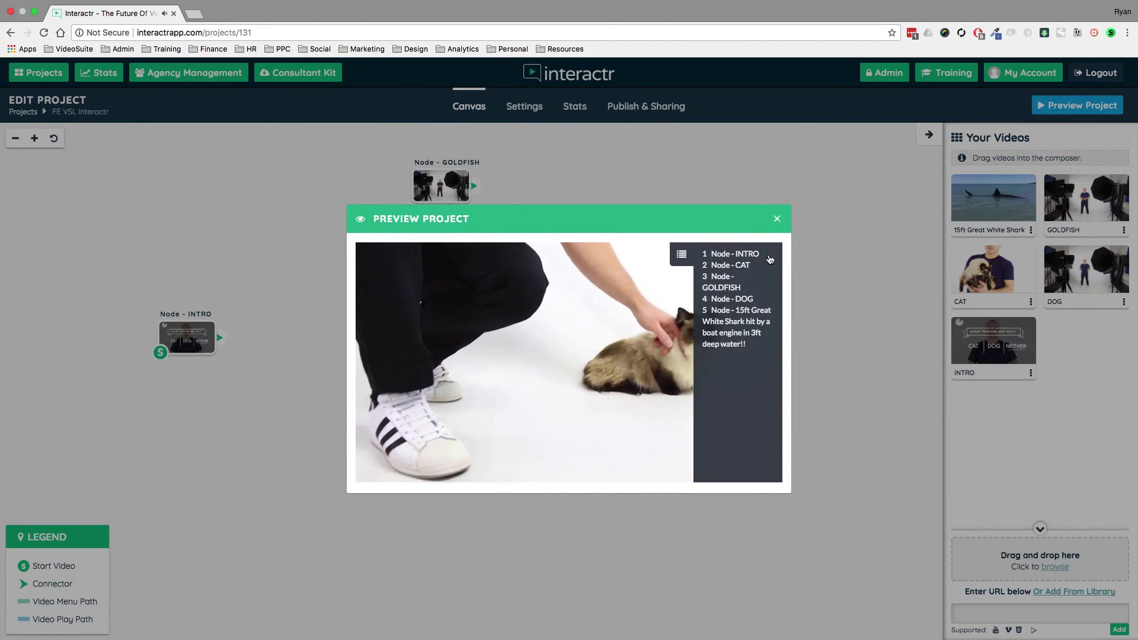
left_click(725, 288)
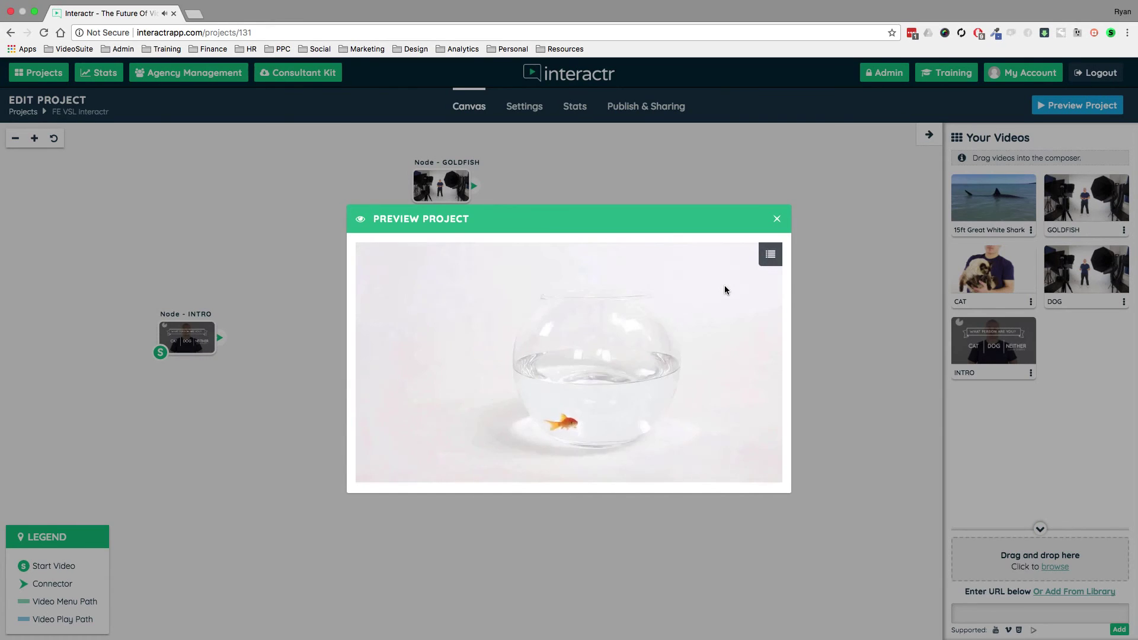
left_click(776, 219)
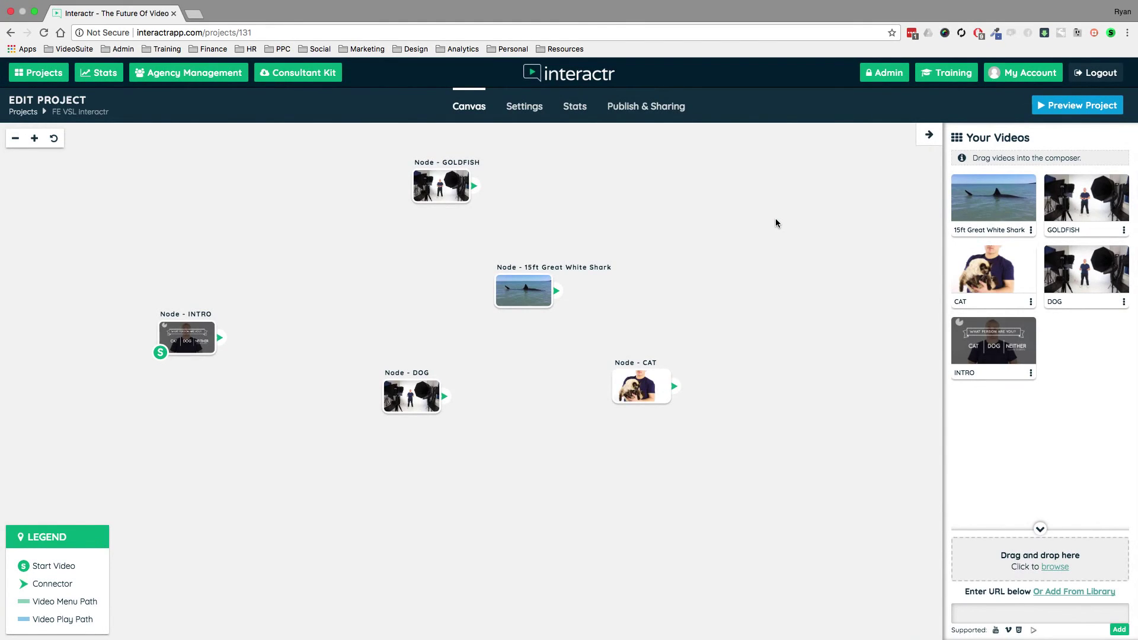
Spread out the INTRO, GOLDFISH, 15ft Great White Shark, DOG and CAT nodes in a new arrangement on the canvas
left_click_drag(202, 340, 174, 333)
left_click_drag(447, 175, 518, 180)
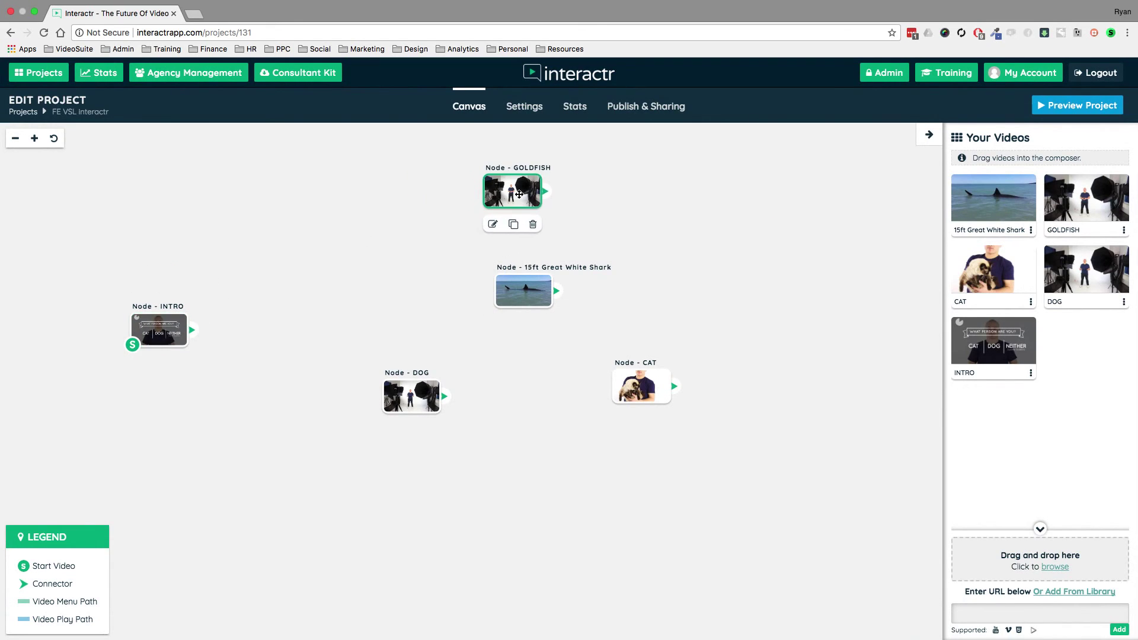
left_click_drag(525, 303, 379, 261)
left_click_drag(414, 390, 520, 308)
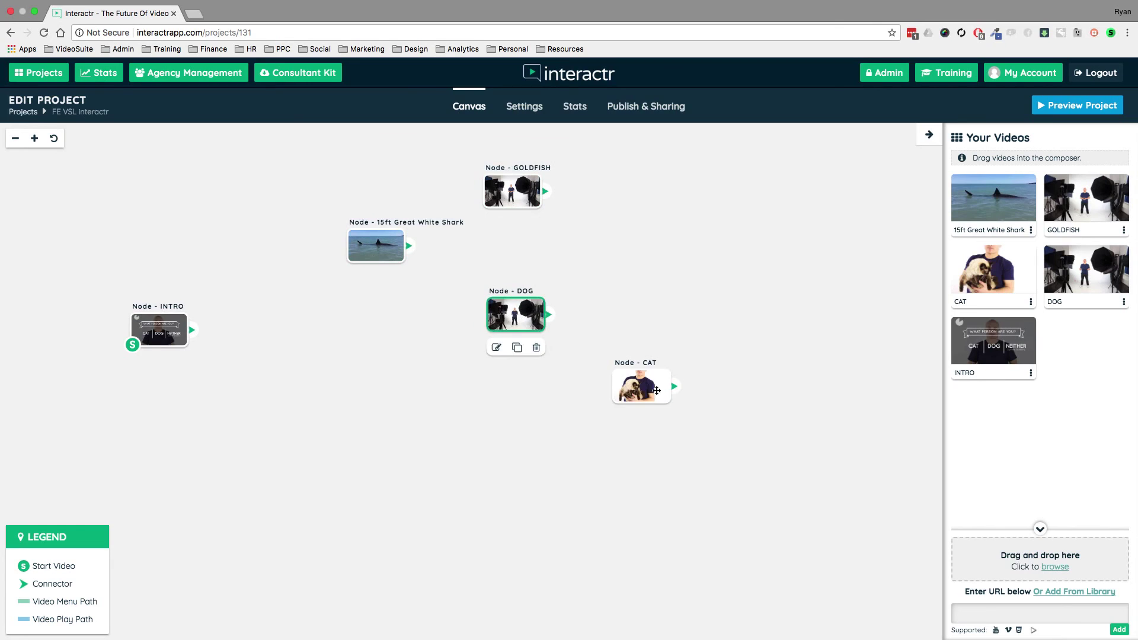
left_click_drag(655, 390, 623, 443)
Disable chapters in the project settings and save the changes
left_click(524, 111)
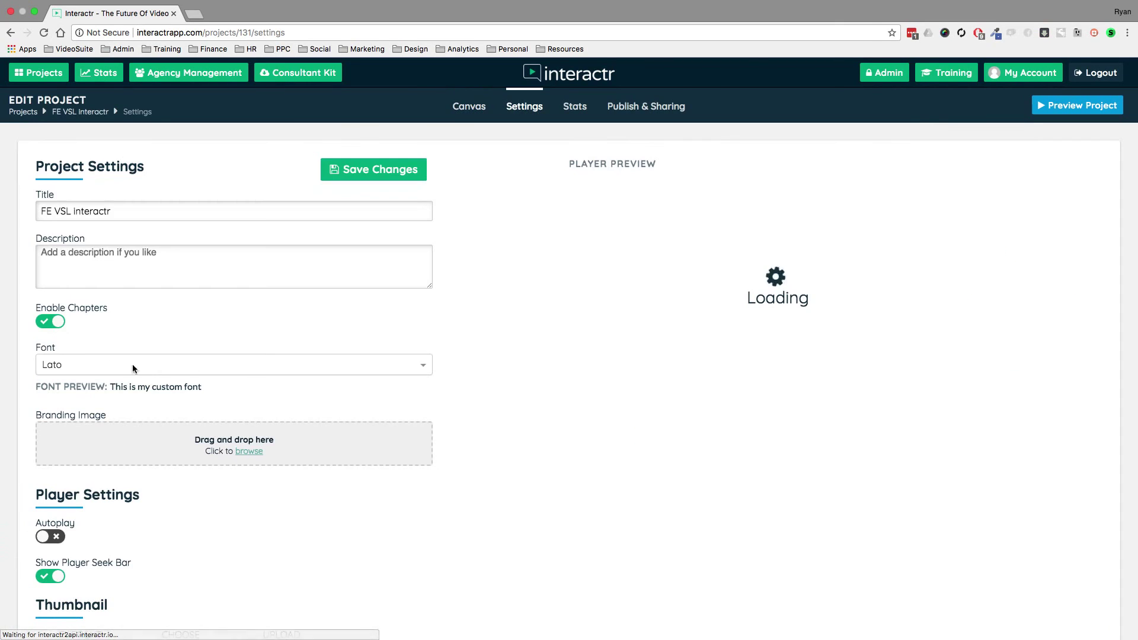
left_click(53, 322)
left_click(366, 176)
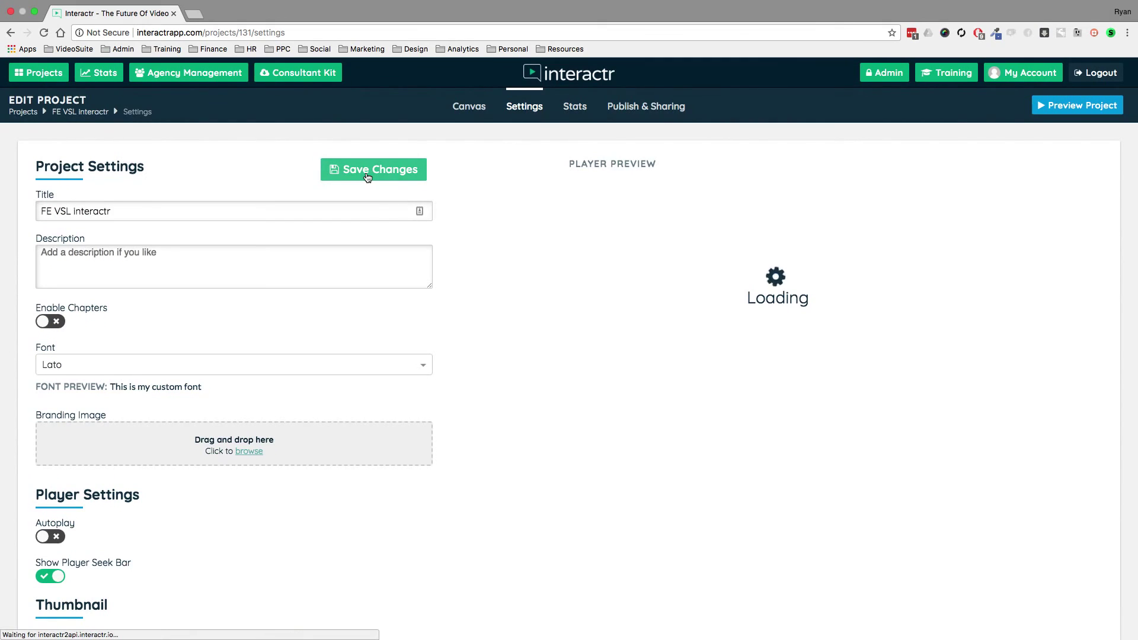
Examine the project's stats, from the headline figures and retention chart through the views, interactions, conversions and revenue breakdowns
left_click(574, 106)
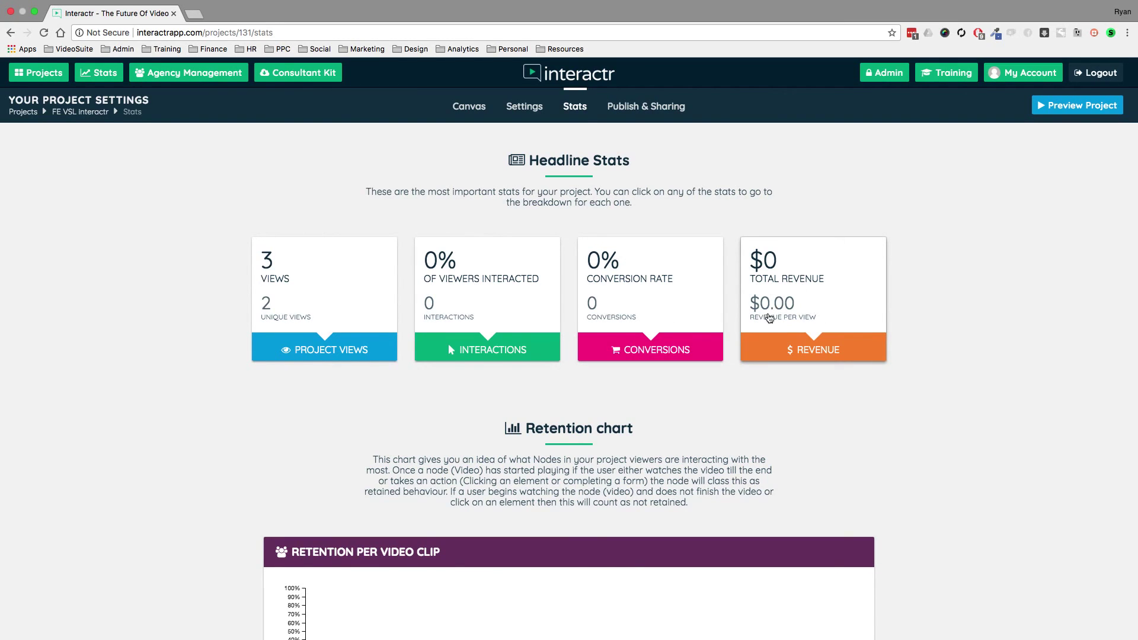
scroll(960, 302, "down", 1)
scroll(960, 305, "down", 5)
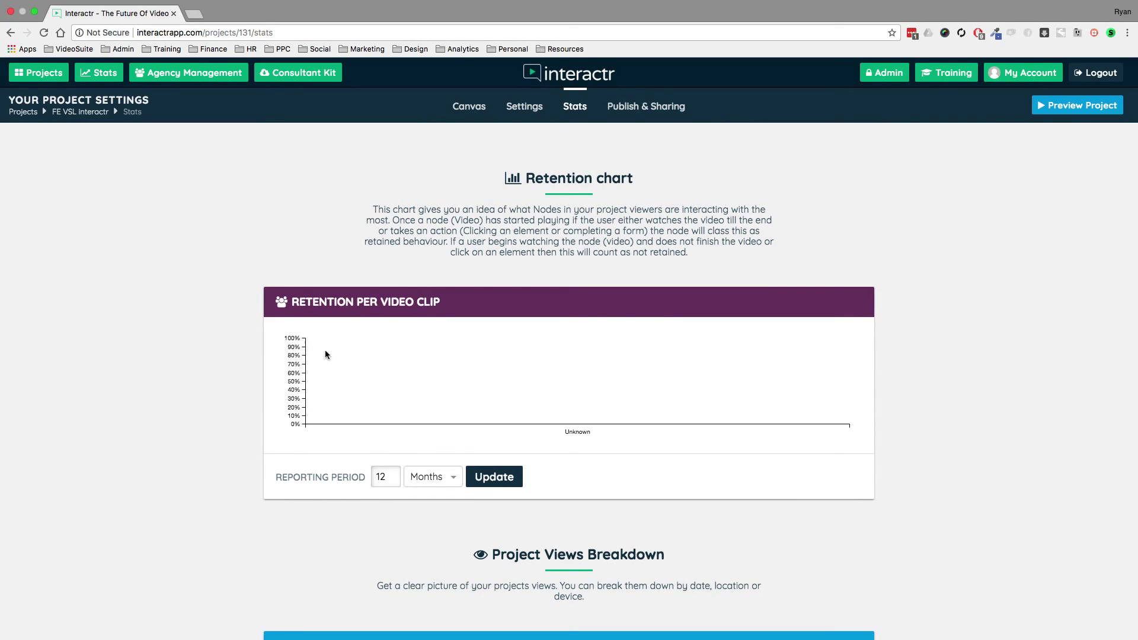
scroll(979, 394, "down", 5)
scroll(979, 397, "down", 2)
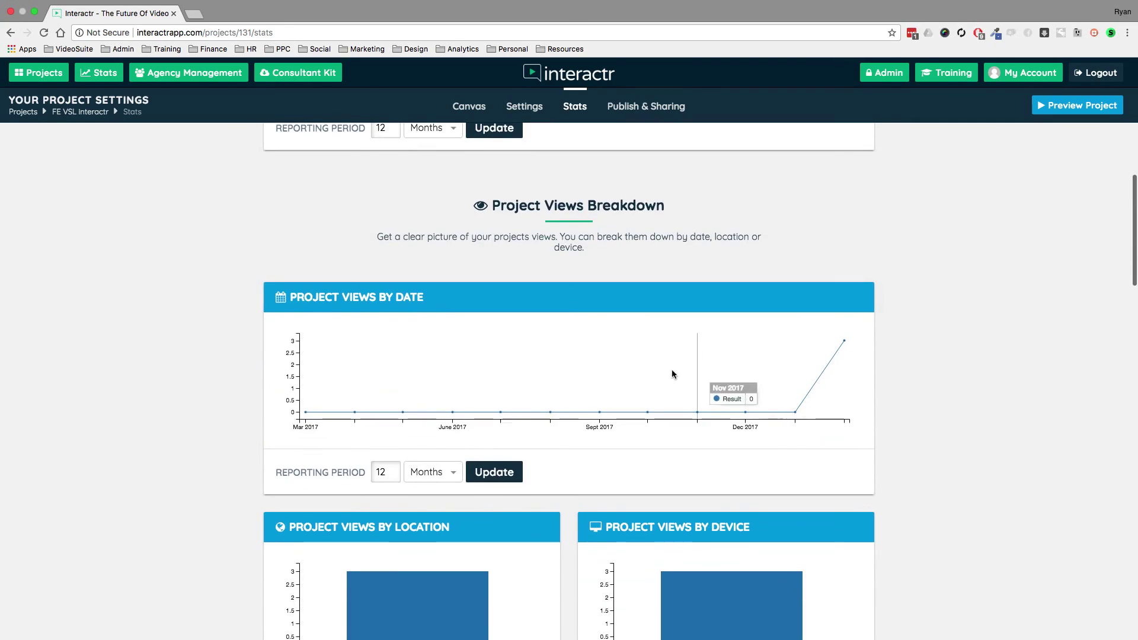
scroll(924, 377, "down", 4)
mouse_move(765, 440)
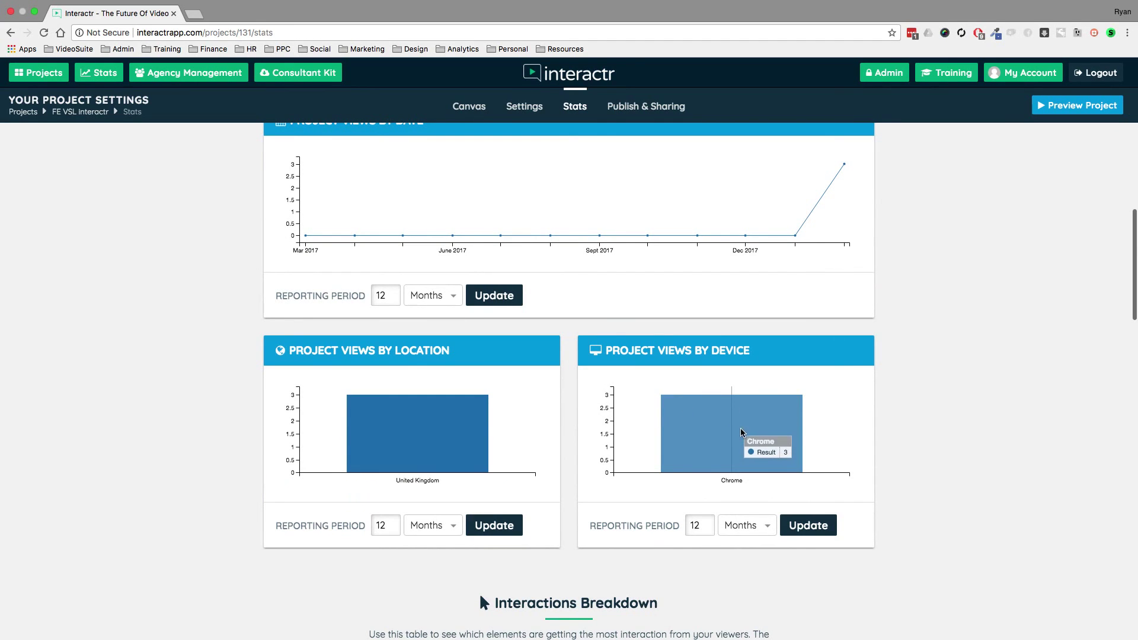
scroll(148, 416, "down", 6)
scroll(148, 416, "down", 4)
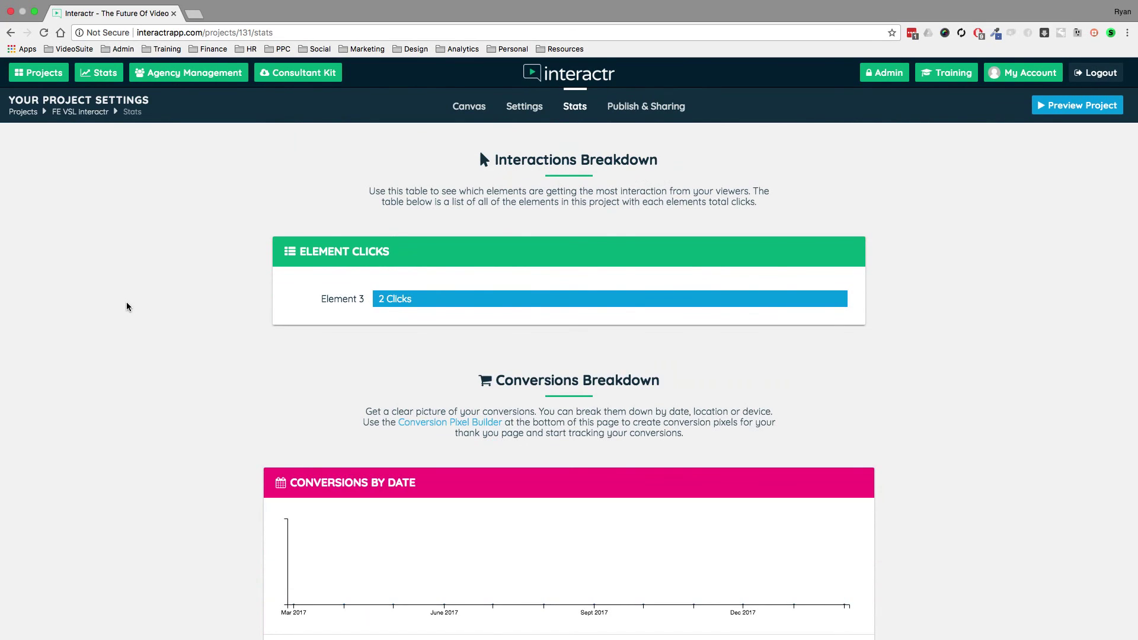
scroll(127, 307, "down", 2)
scroll(126, 306, "down", 2)
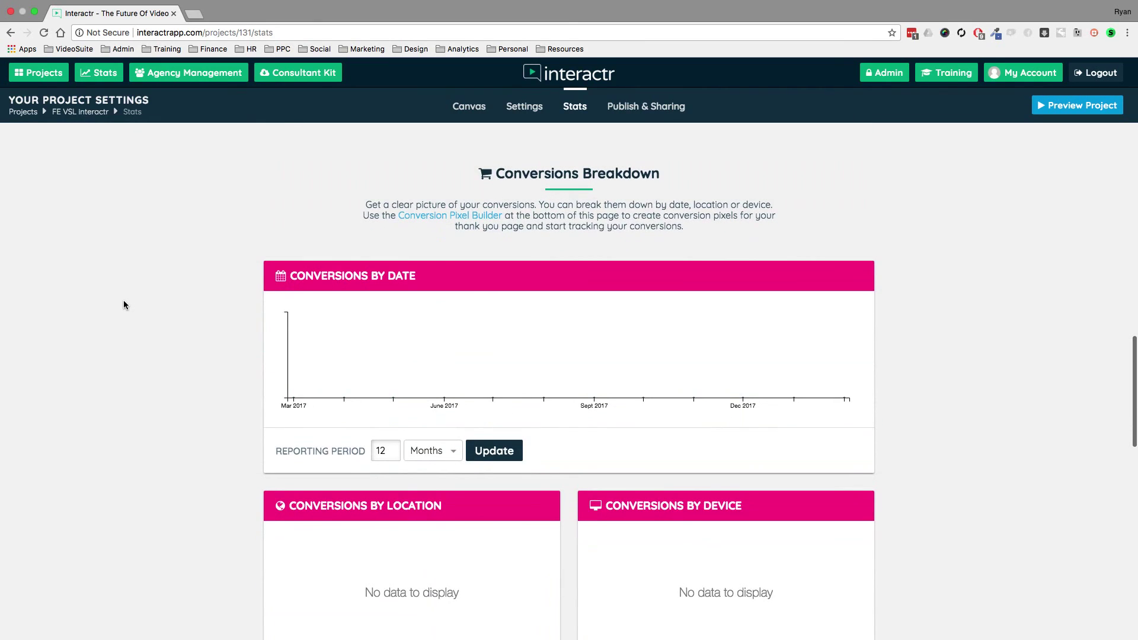
scroll(123, 303, "down", 10)
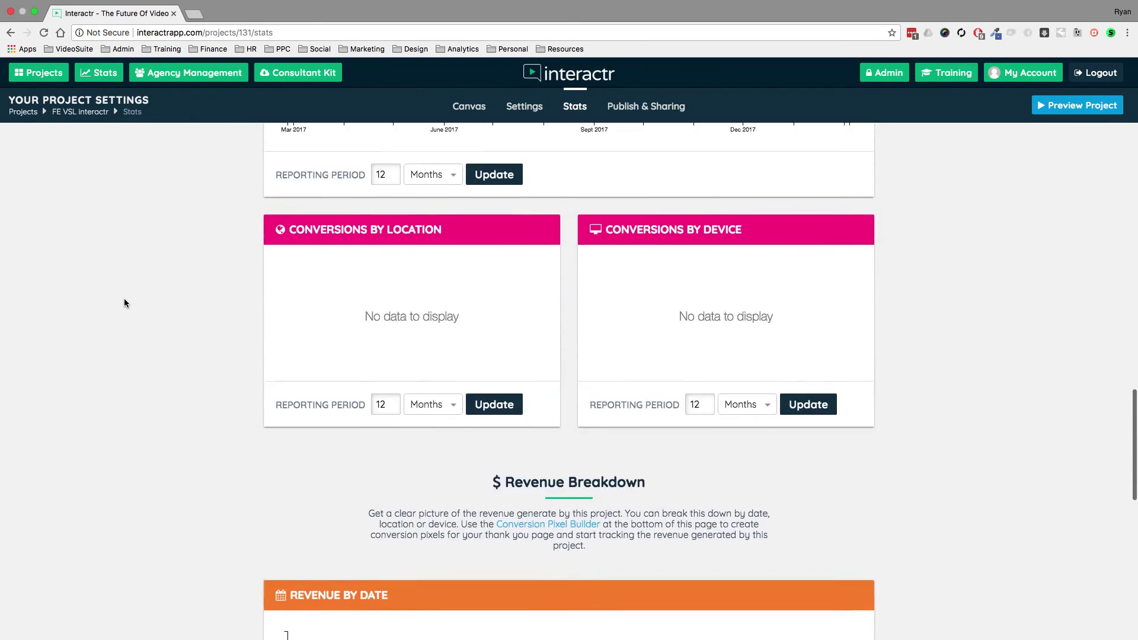
scroll(124, 303, "down", 8)
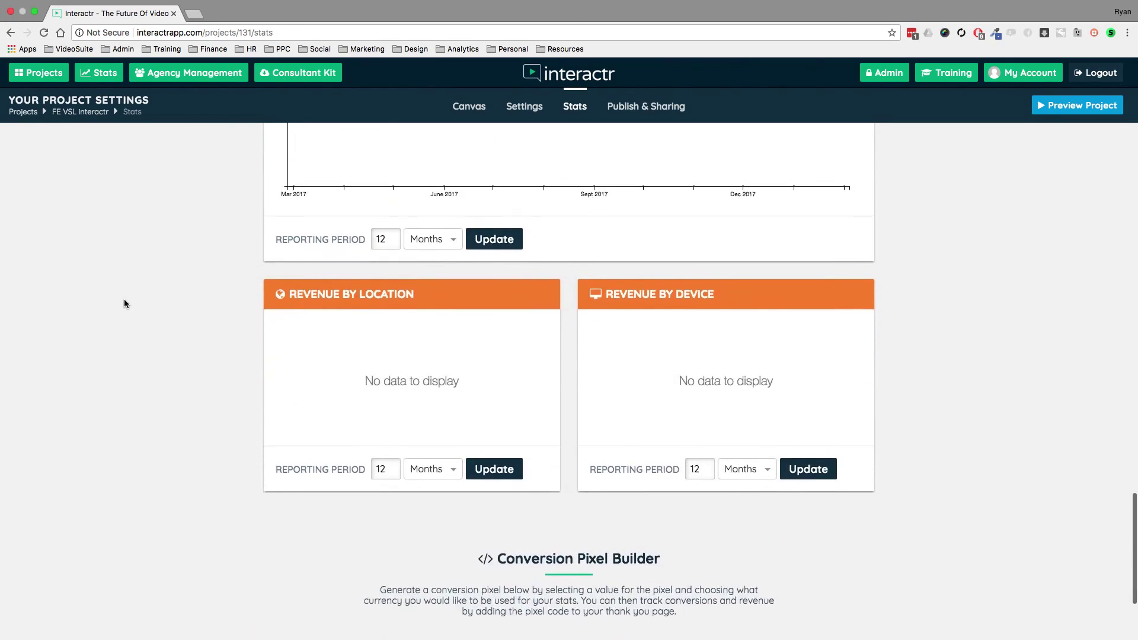
scroll(124, 298, "up", 20)
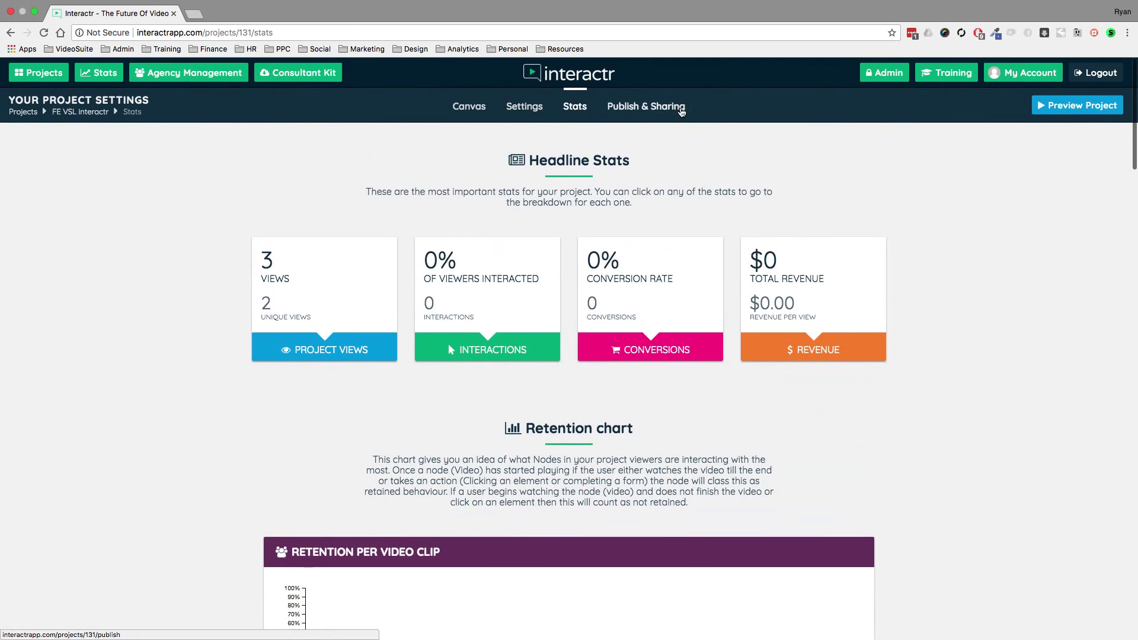
Open the project's share page from the publishing and sharing settings, look over its video, sharing and comment sections, and close it
left_click(680, 108)
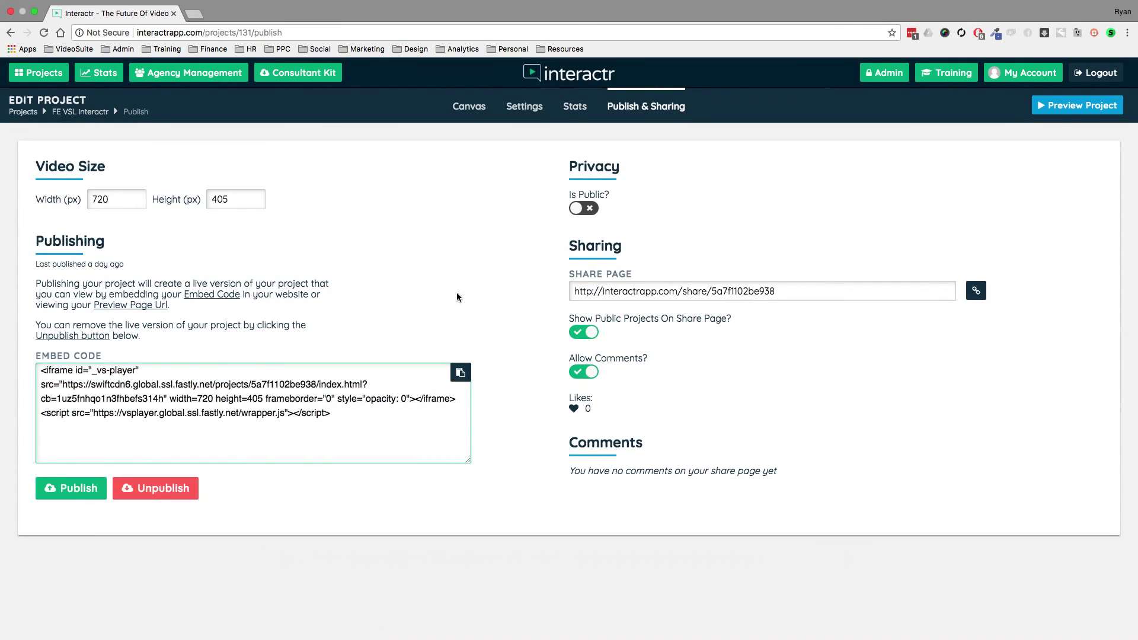
left_click(975, 291)
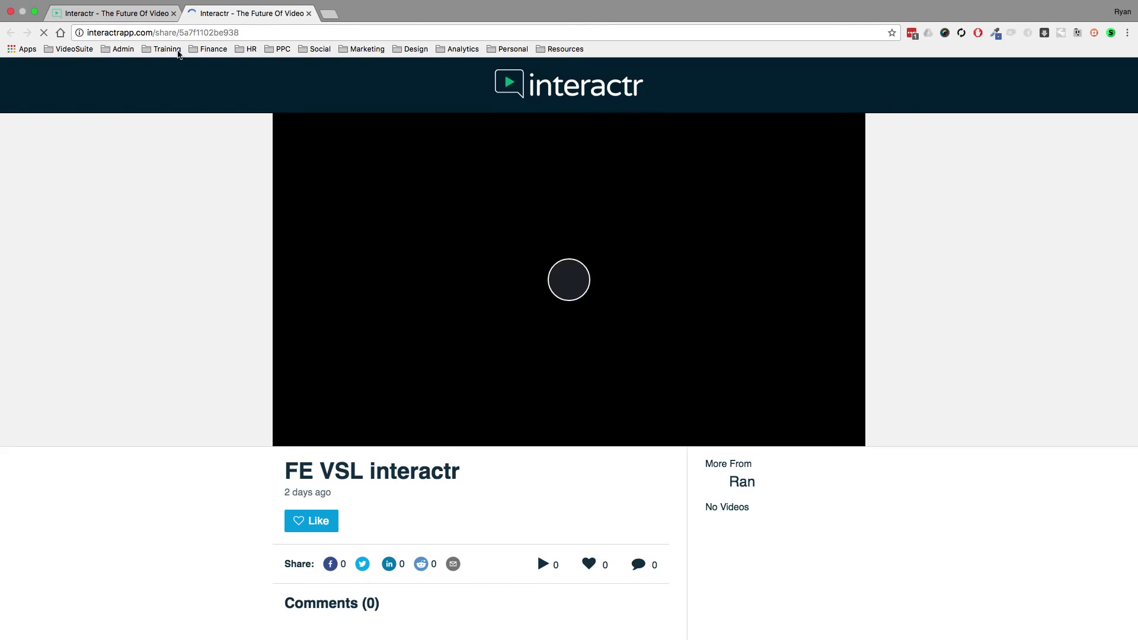
scroll(91, 348, "down", 5)
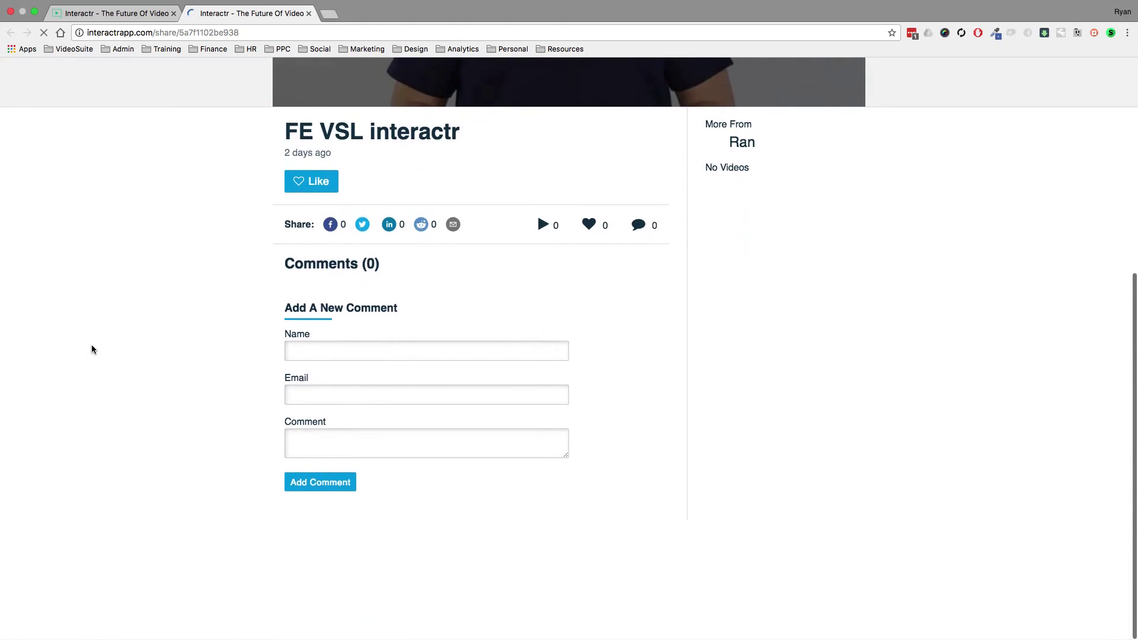
scroll(90, 349, "up", 5)
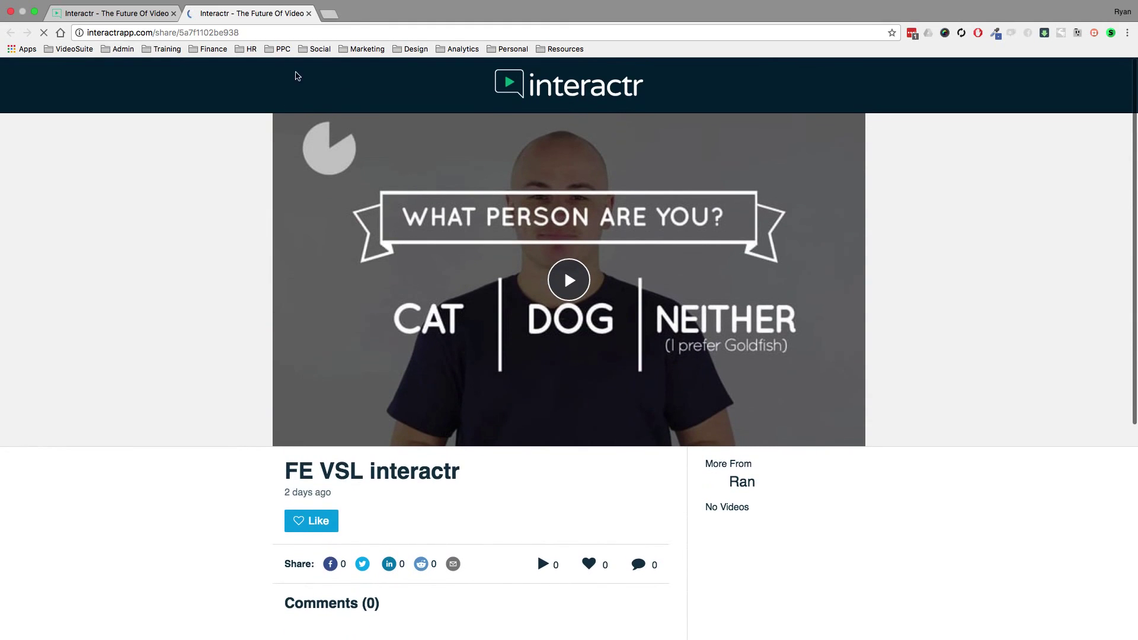
left_click(308, 14)
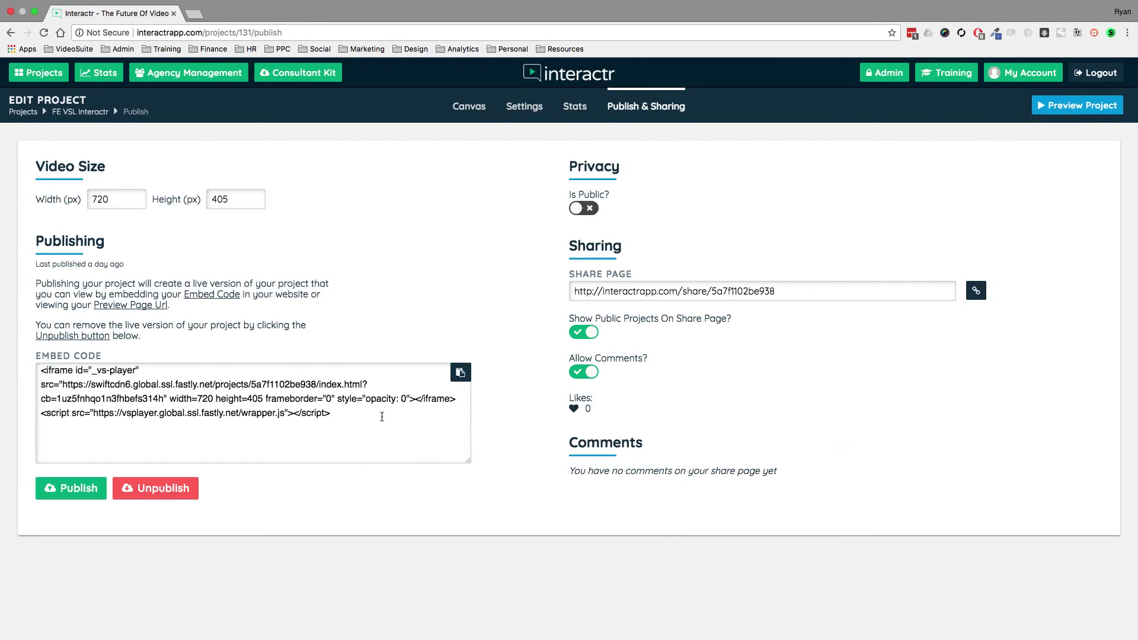
Copy the project's full embed code from the publishing settings and clear the text selection
left_click_drag(338, 414, 321, 413)
left_click(461, 372)
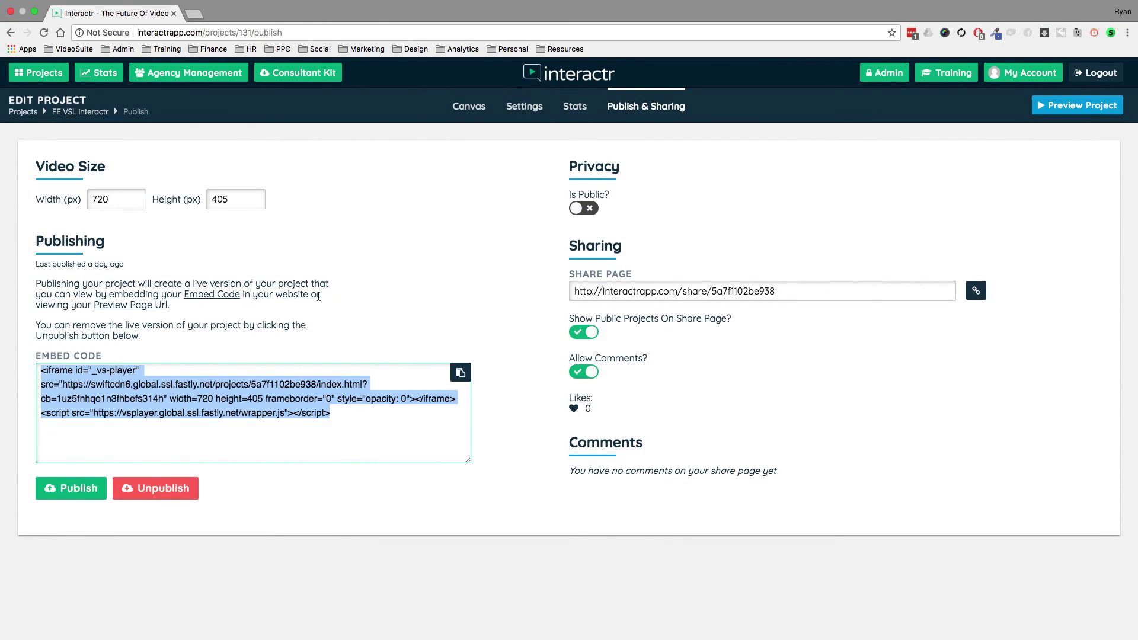
left_click(366, 301)
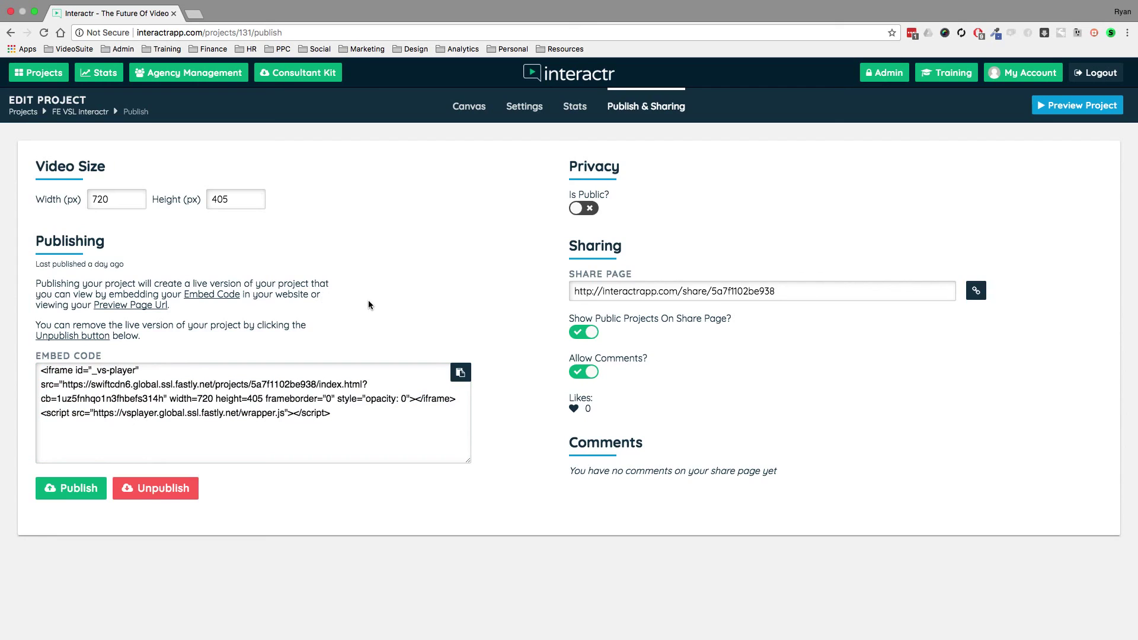
Reposition two nodes on the project canvas, moving GOLDFISH right to sit above CAT and DOG slightly down and left
left_click(465, 108)
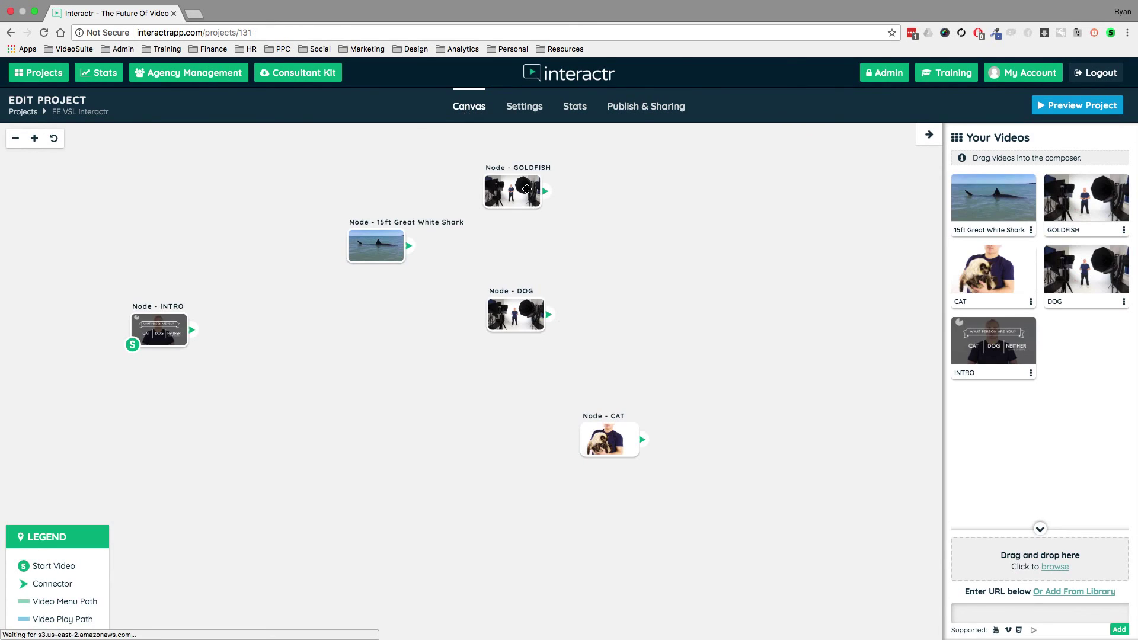
left_click_drag(623, 198, 640, 195)
left_click_drag(522, 316, 477, 346)
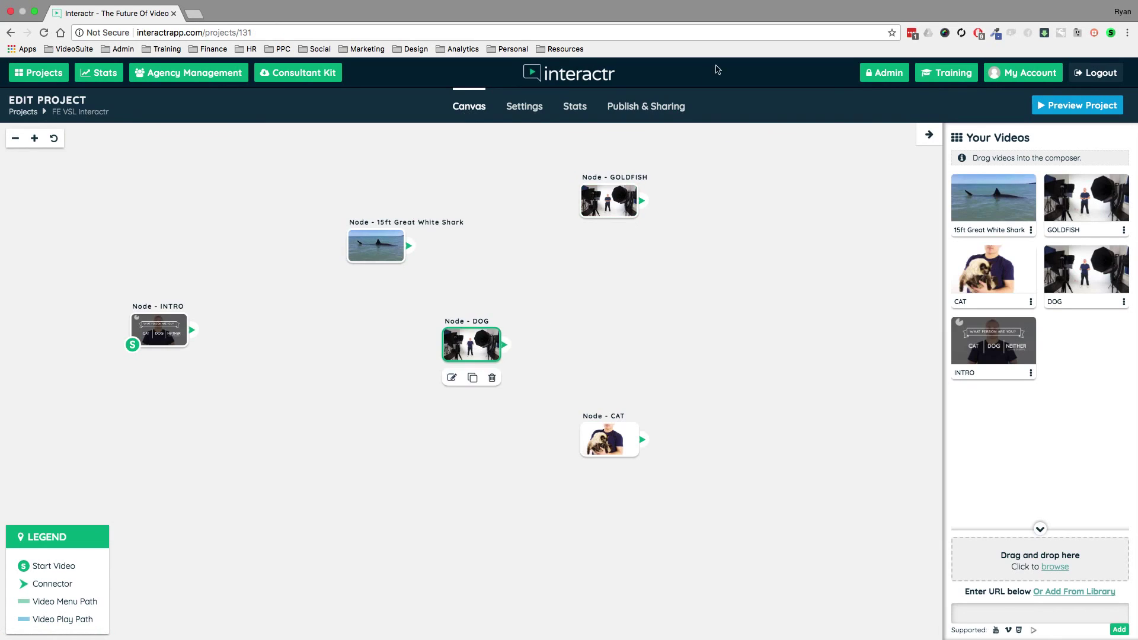
Review the project's publishing and sharing options again and return to the canvas
left_click(669, 117)
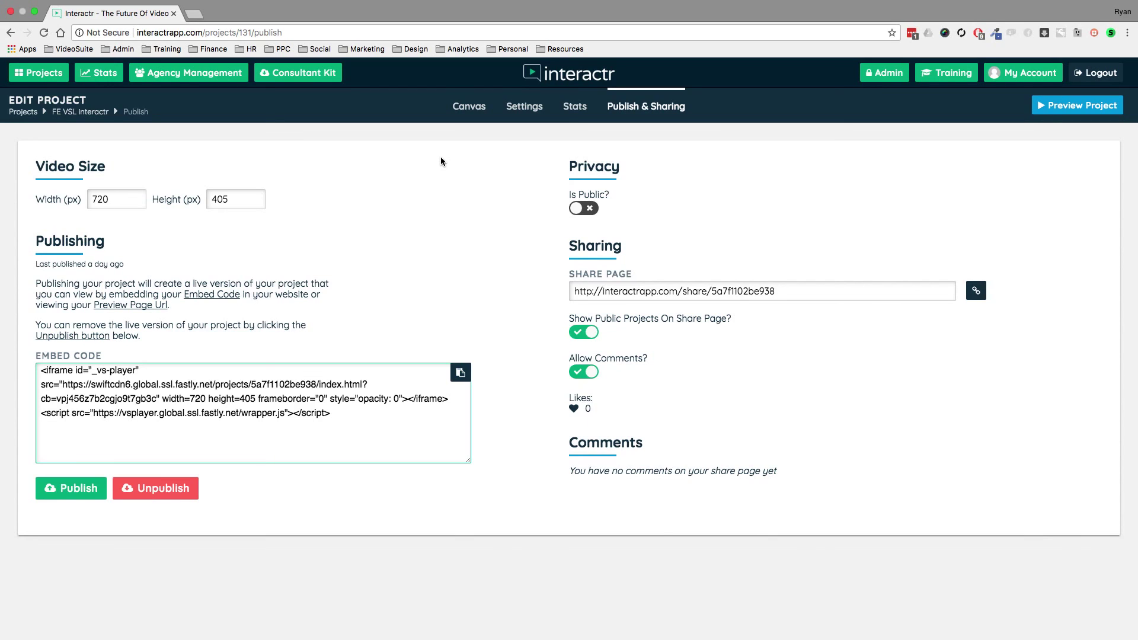
left_click(474, 110)
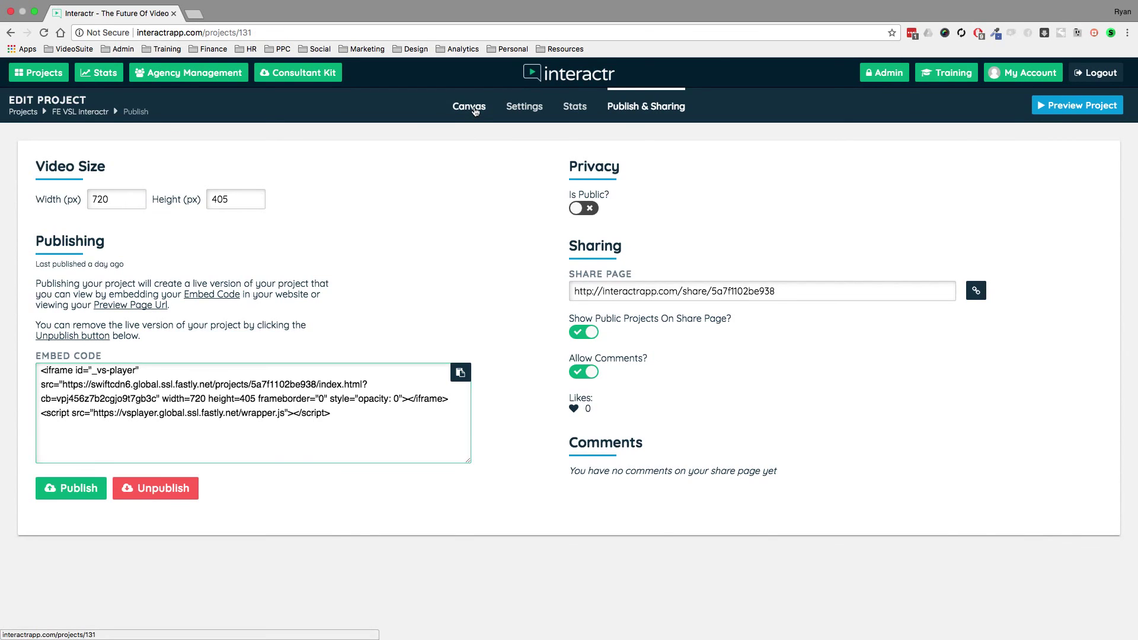